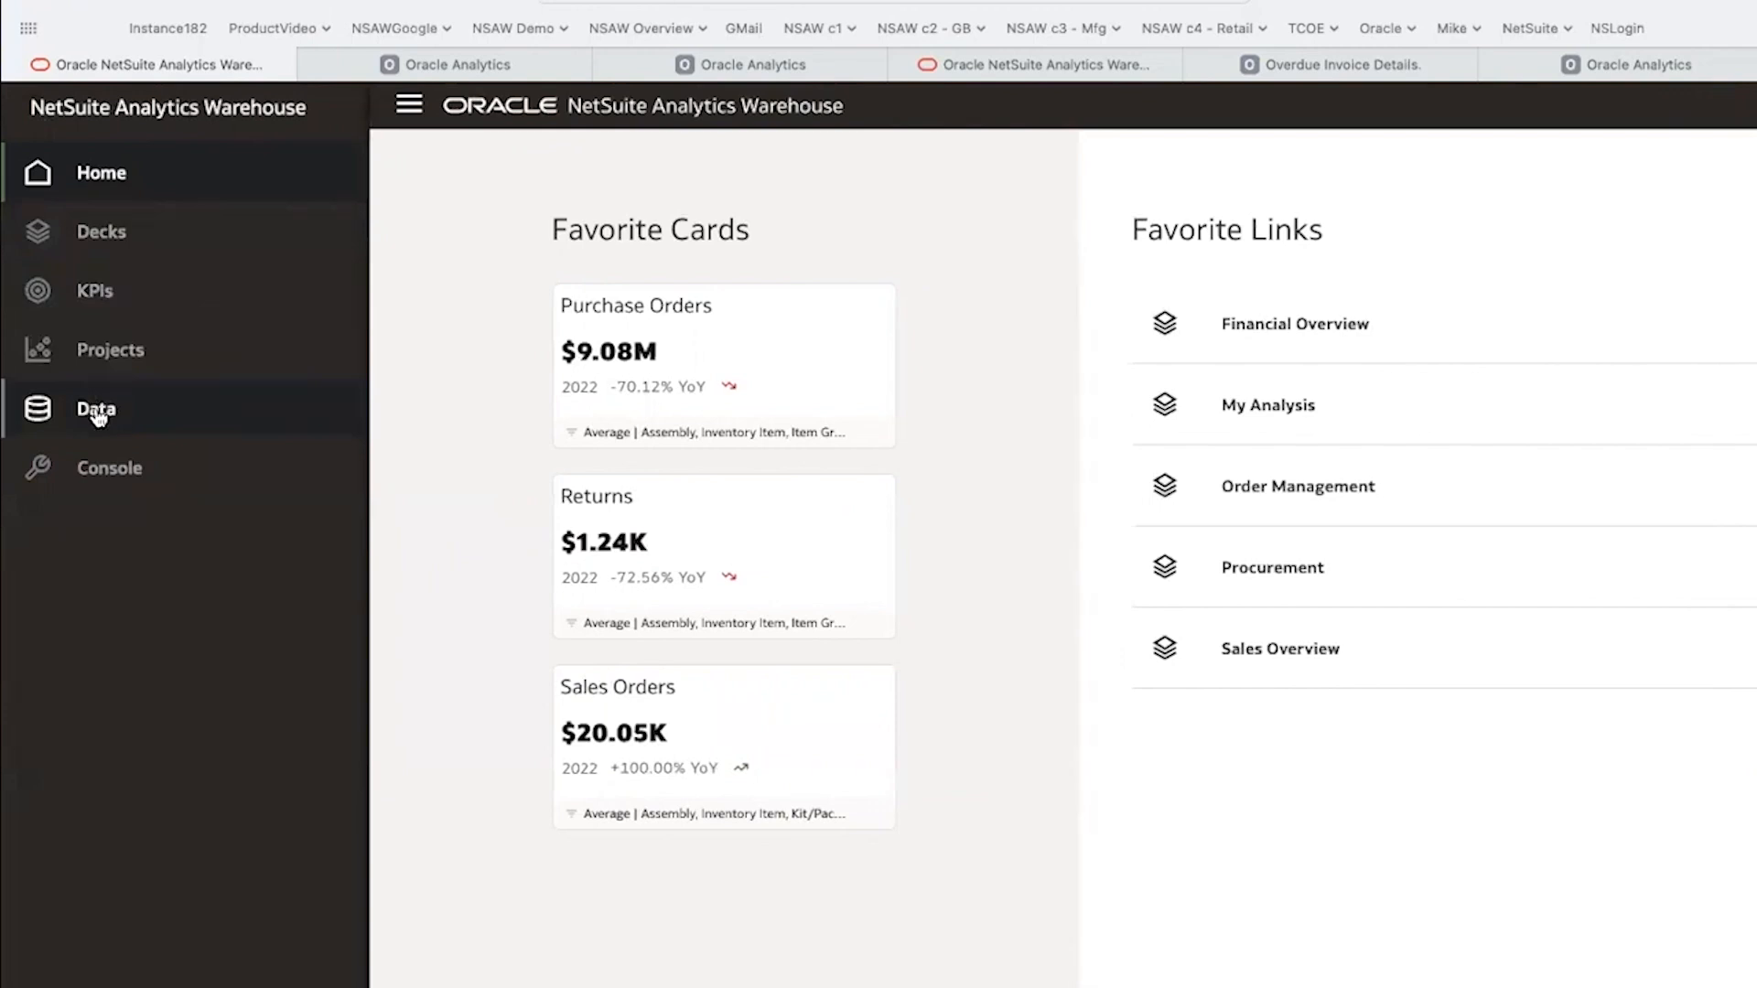
Open the data page and browse the prebuilt NetSuite datasets down to Cash Sale.
left_click(96, 412)
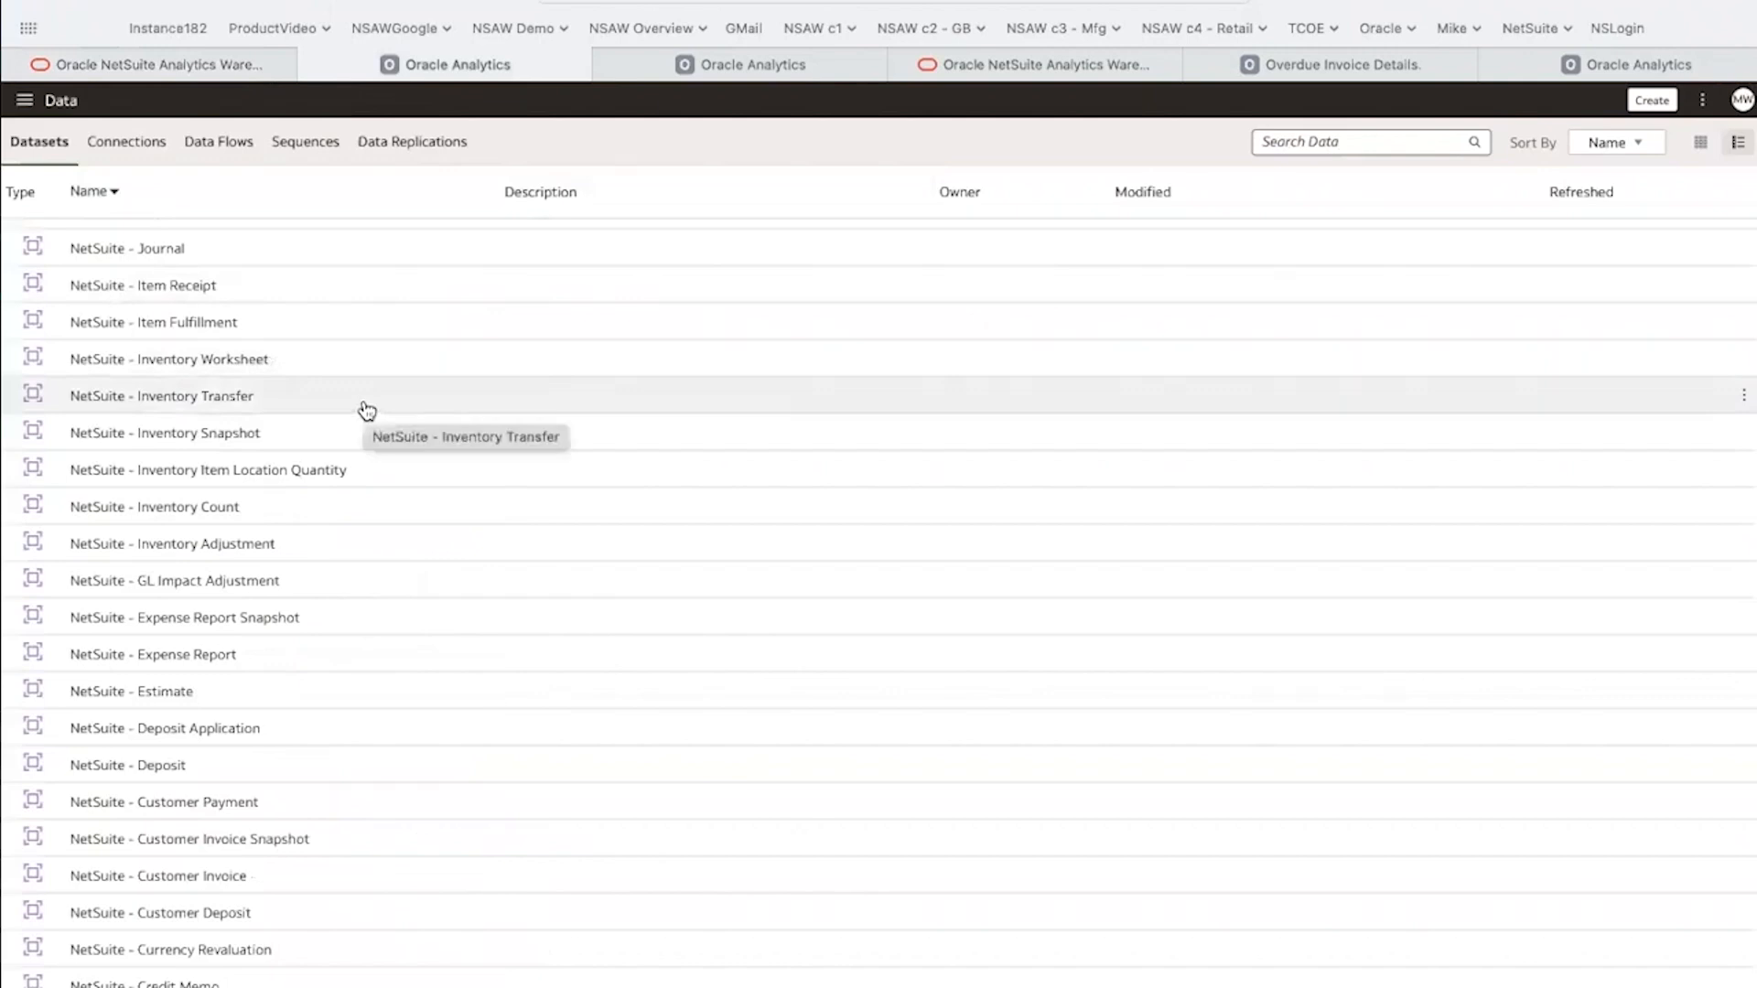
scroll(367, 414, "down", 1)
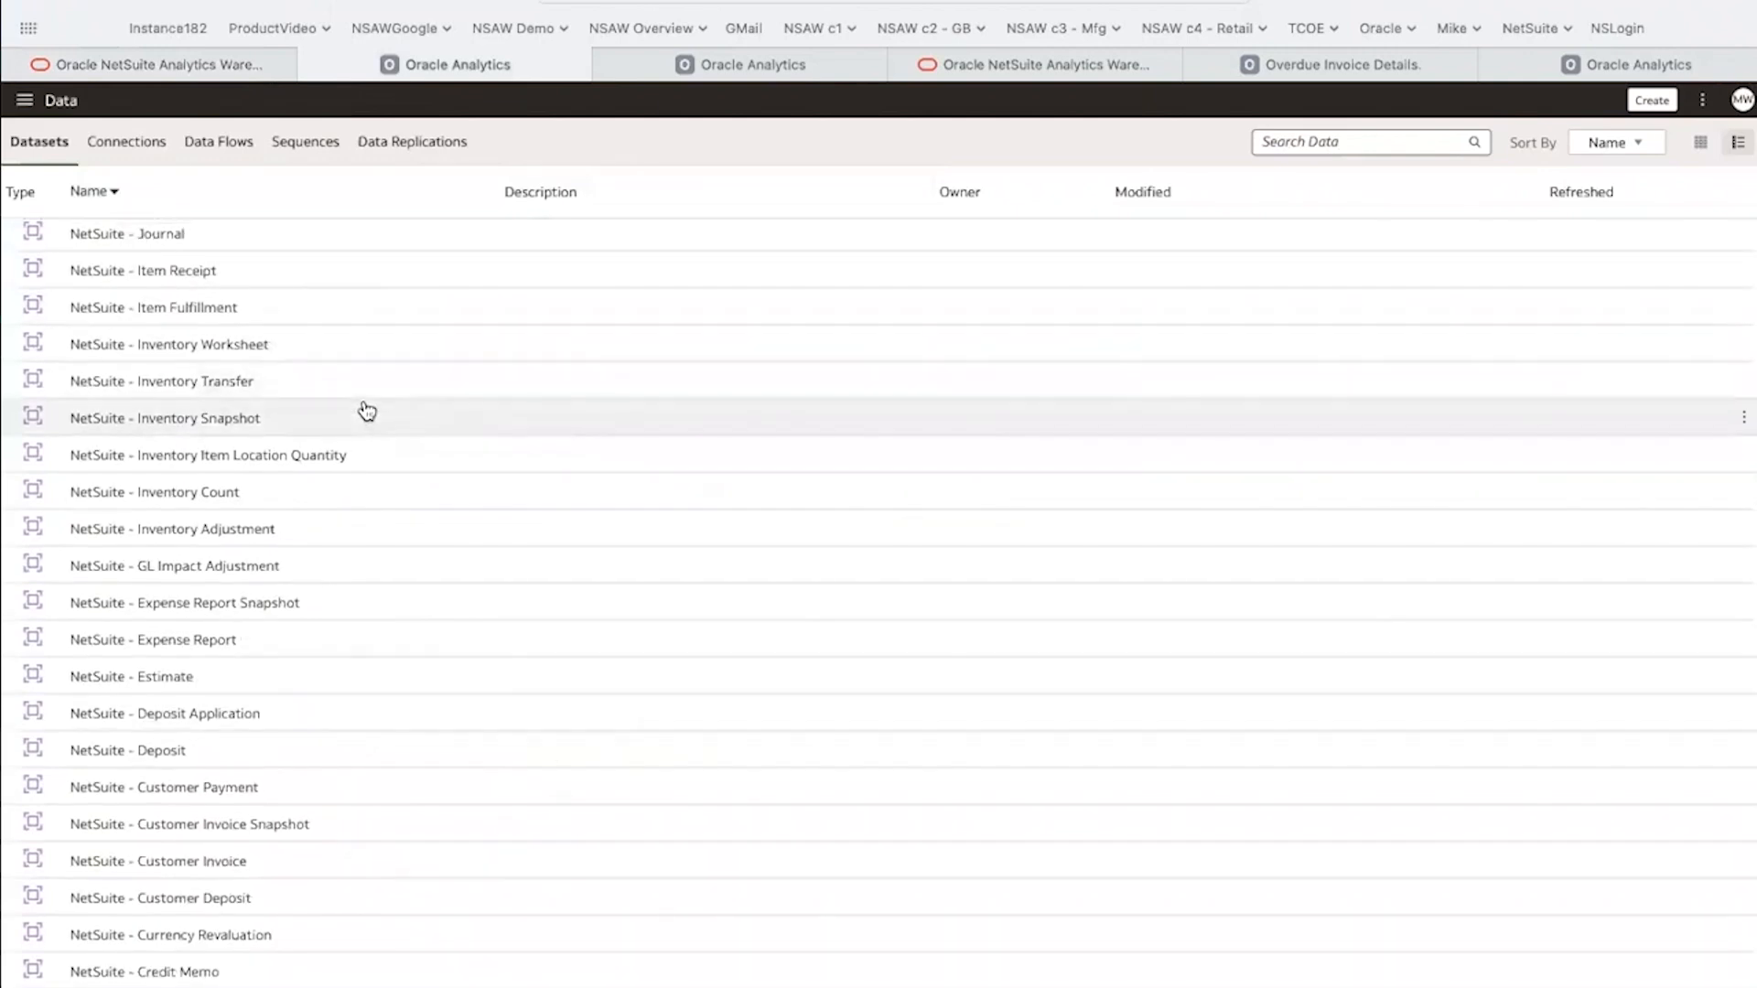
scroll(361, 413, "down", 3)
scroll(329, 448, "down", 10)
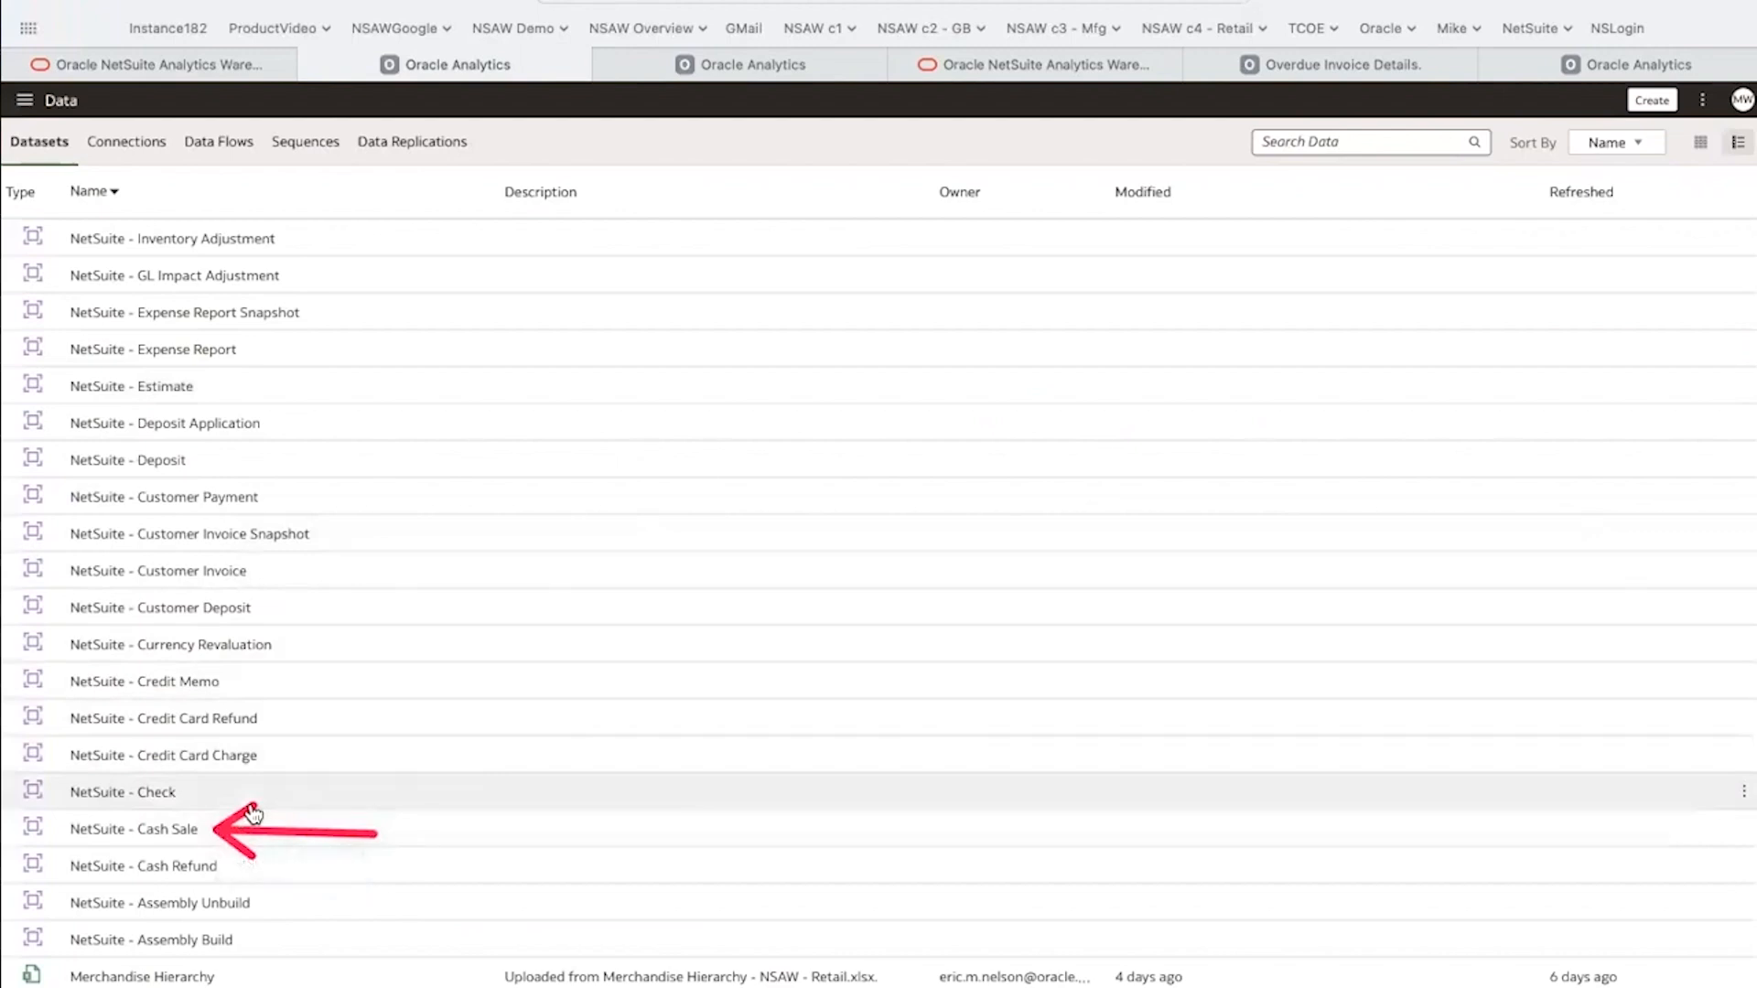
Switch to the Sample Sales Analysis workbook, widen its data pane, and examine the NetSuite - Cash Sale fields and measures.
key("ctrl+Tab")
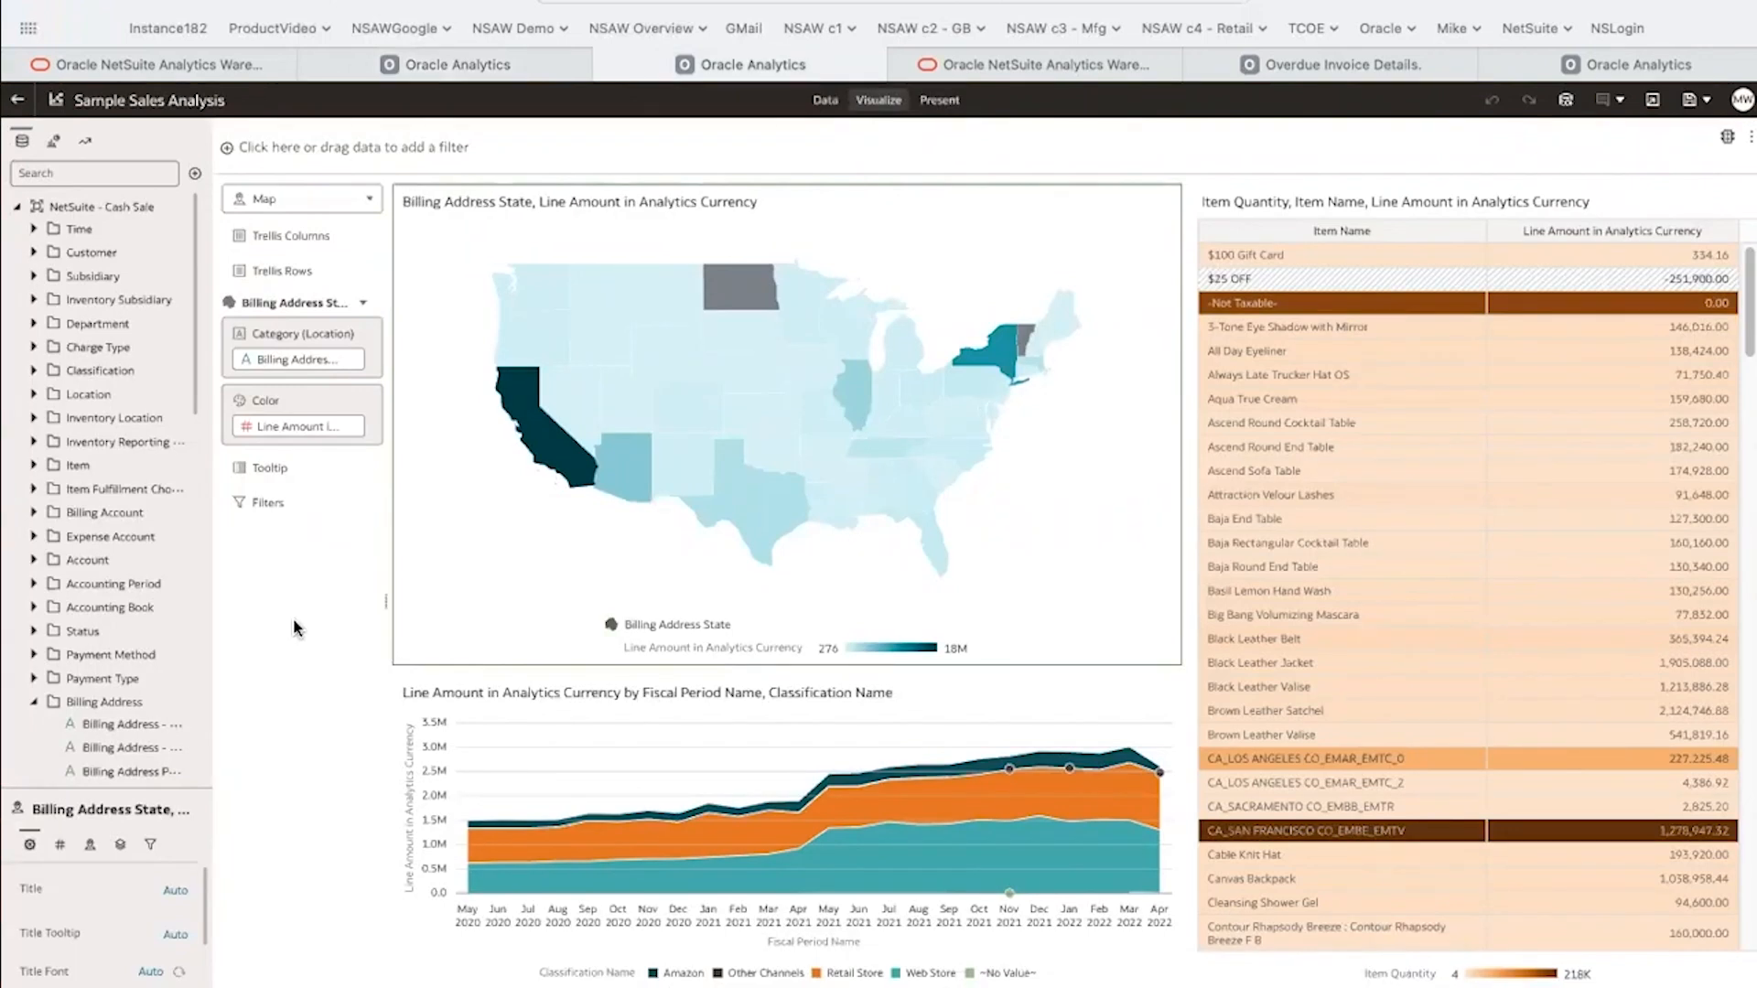
left_click_drag(217, 592, 300, 595)
scroll(189, 612, "down", 5)
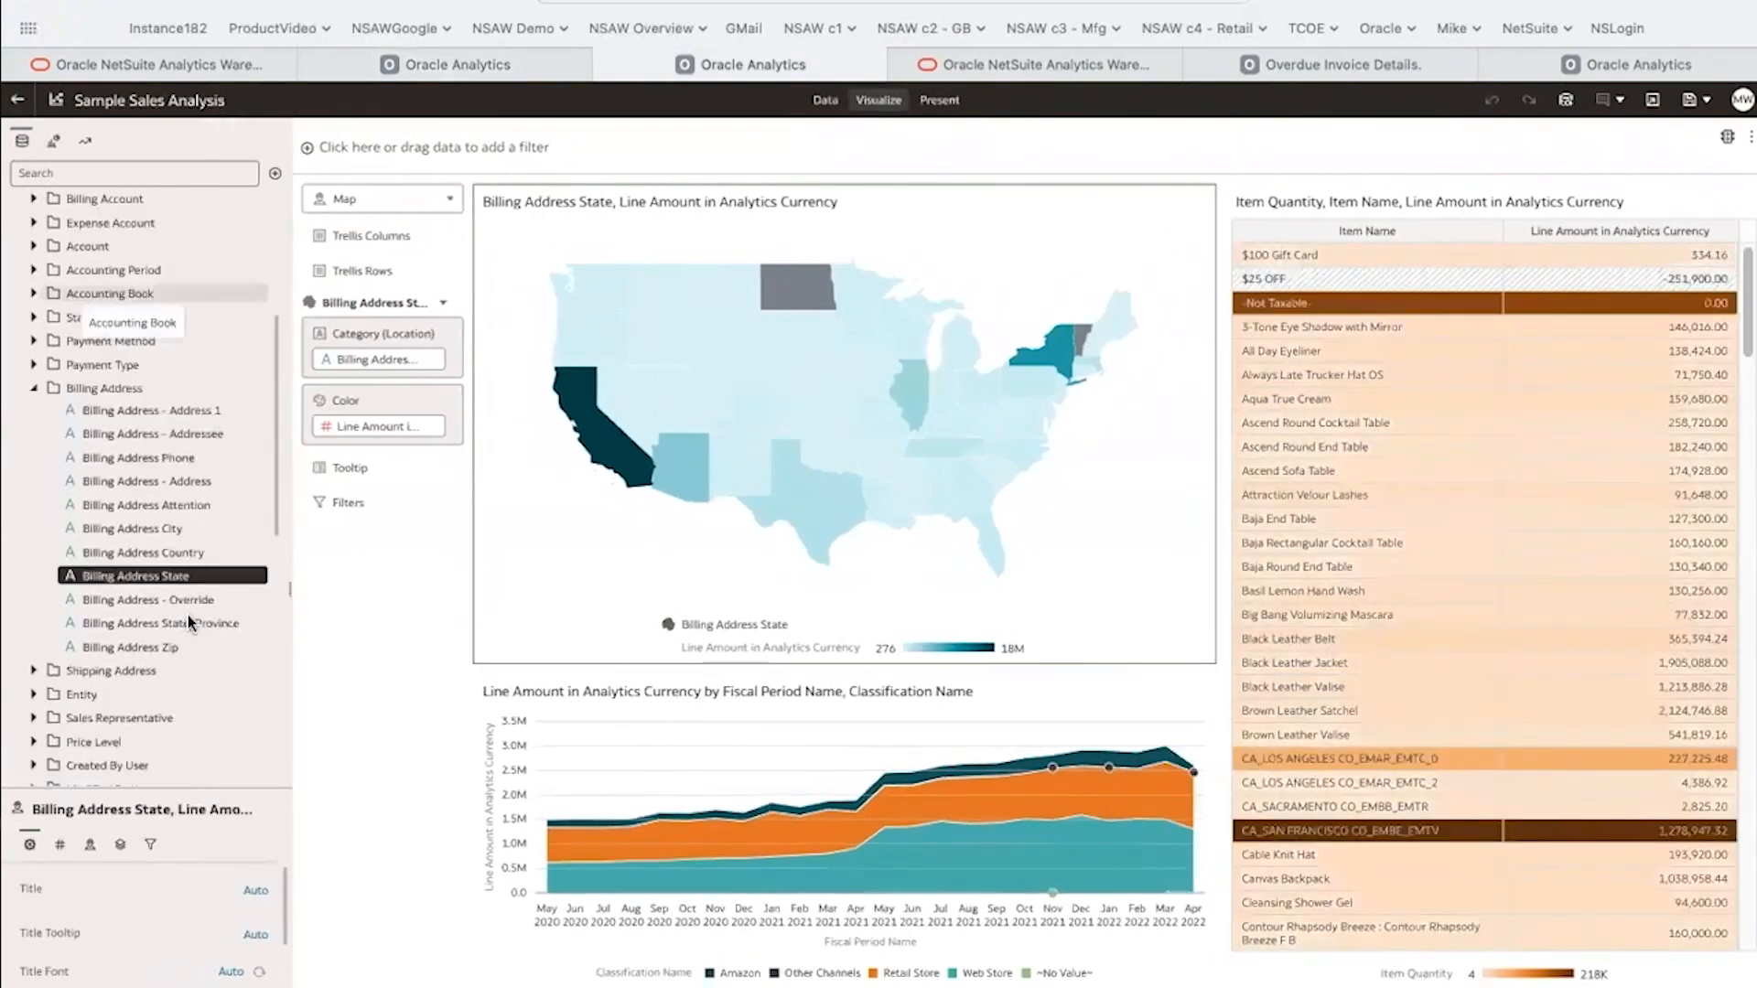
scroll(188, 617, "down", 6)
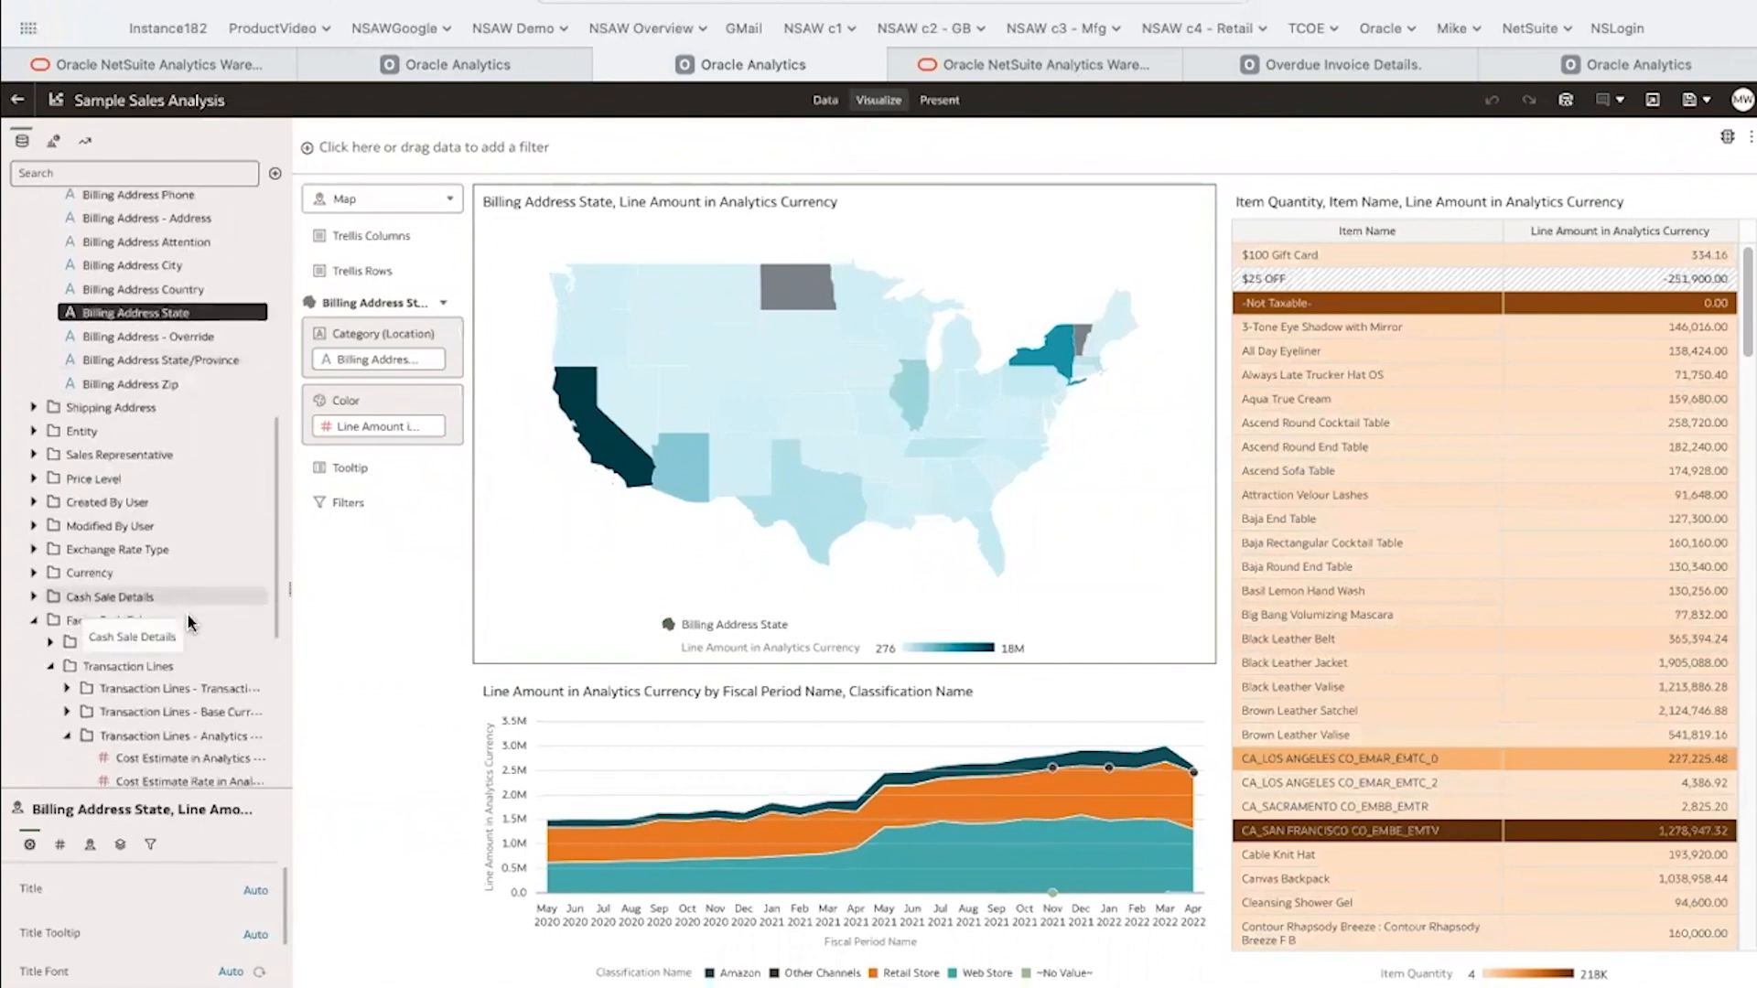
scroll(189, 613, "down", 5)
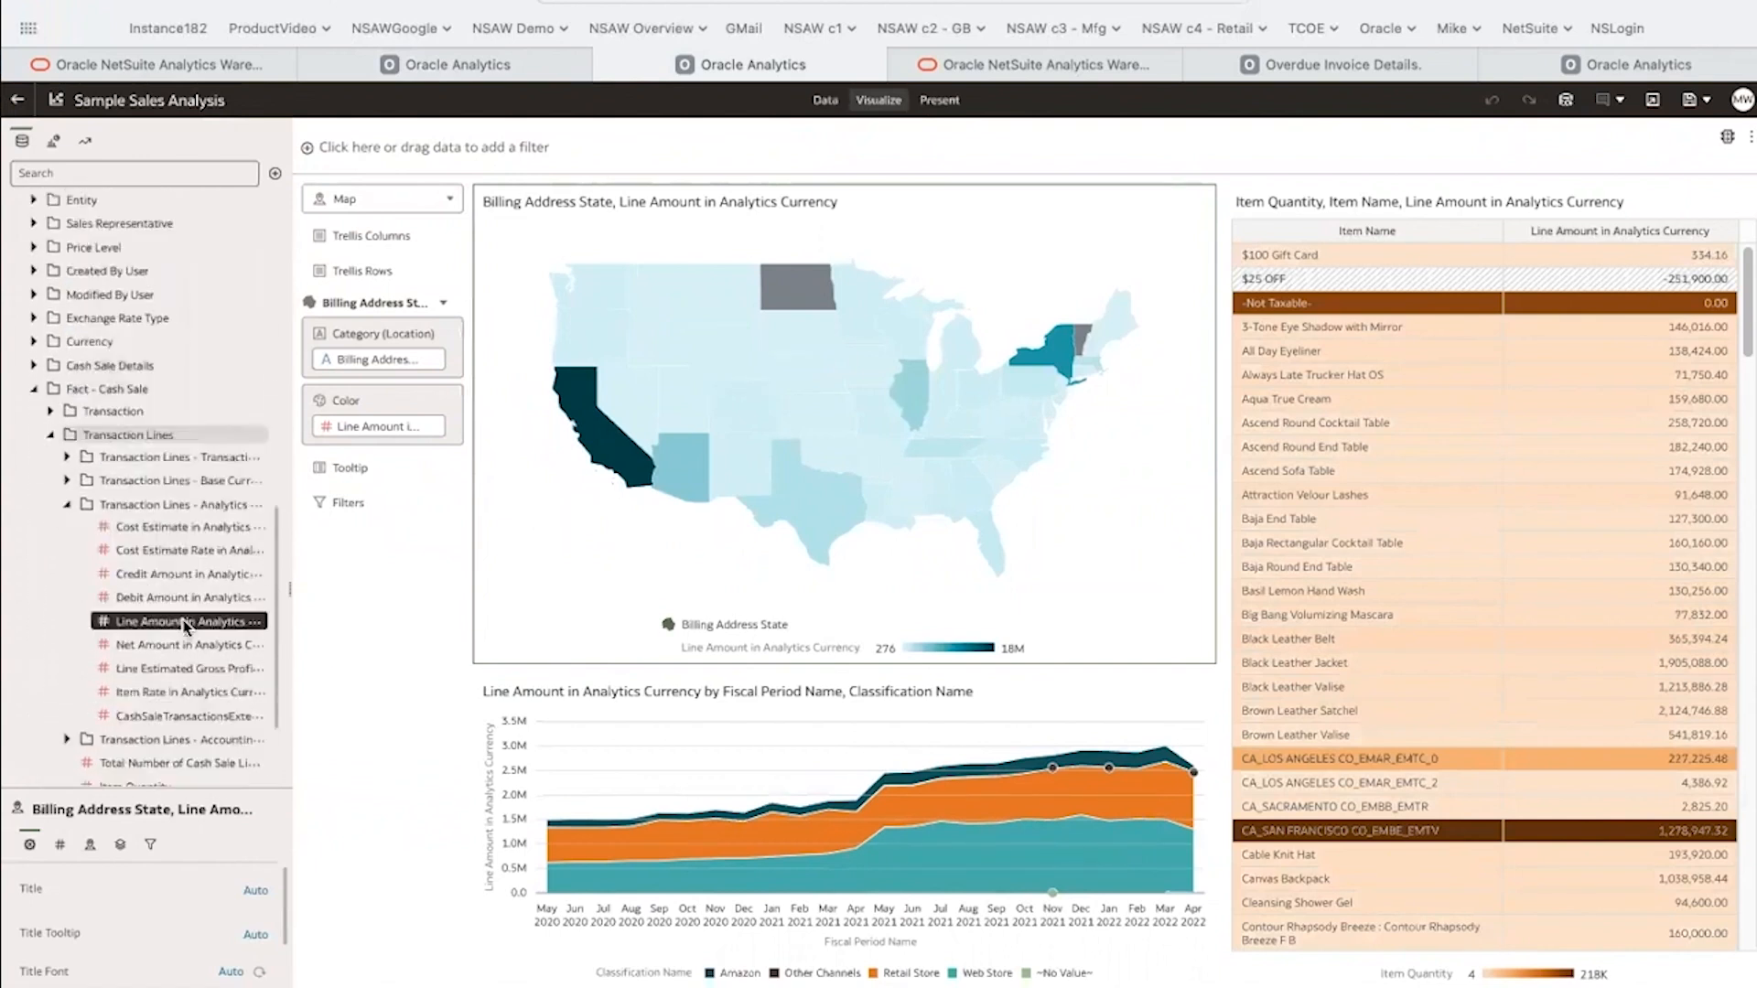
scroll(183, 626, "down", 3)
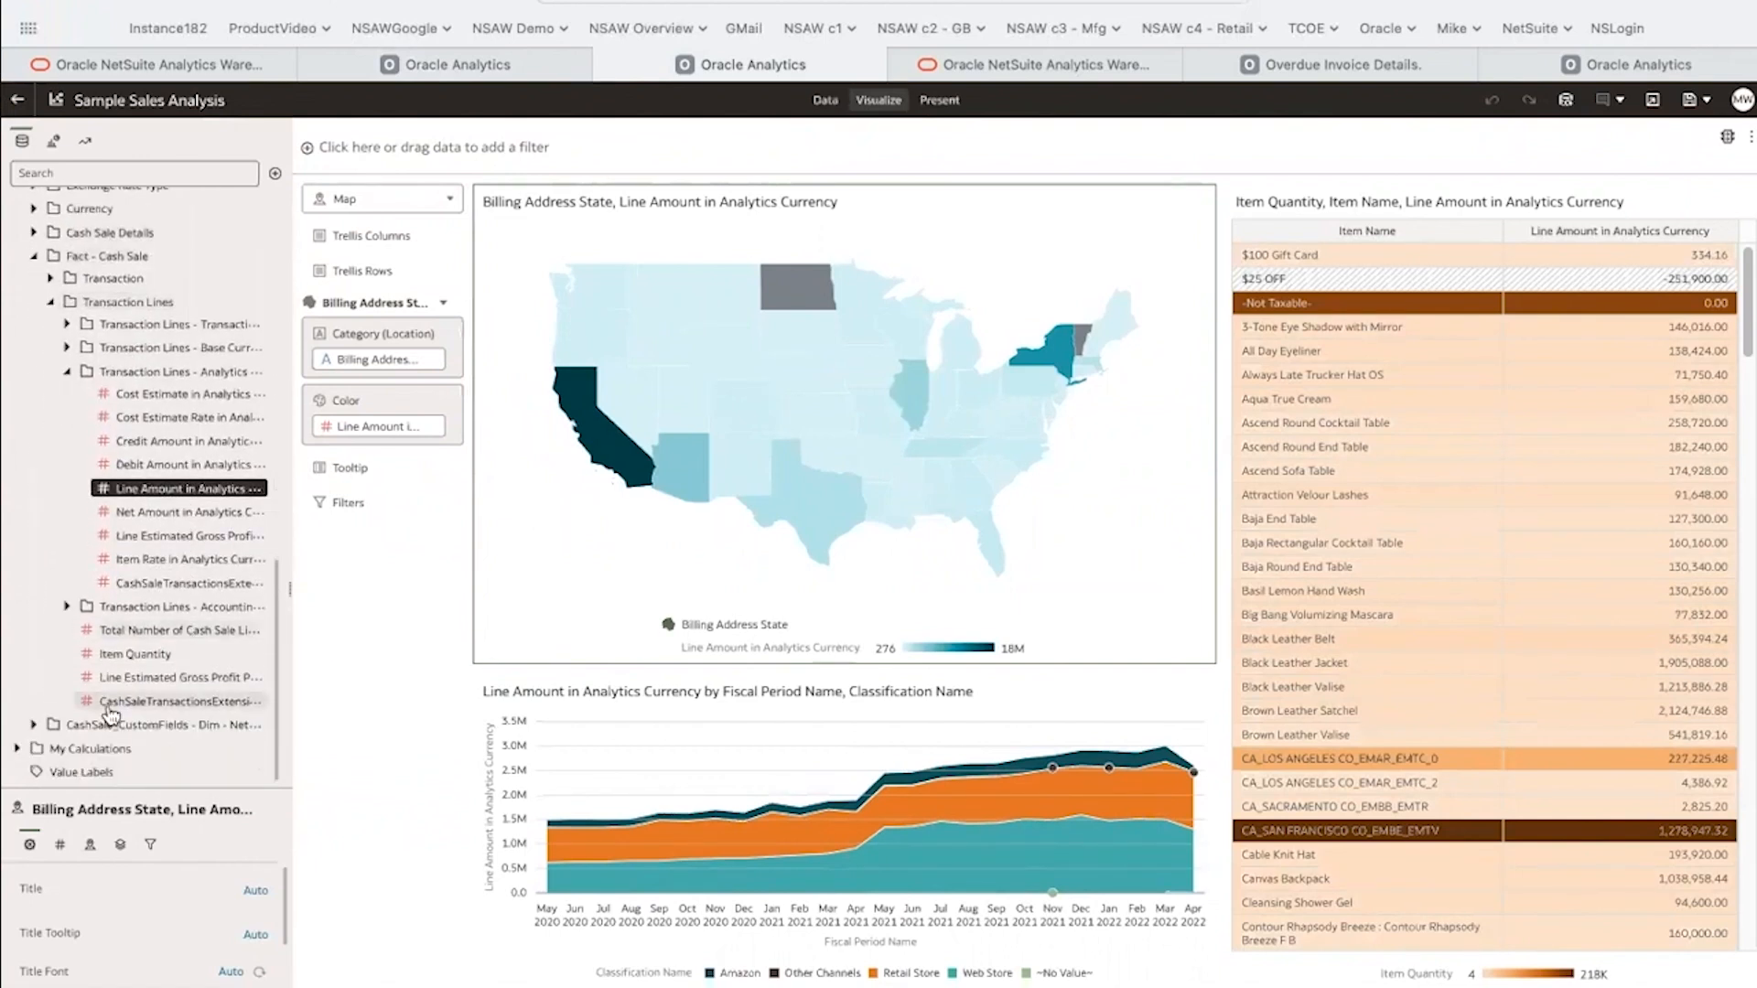
Expand the CashSale_CustomFields folder of the Cash Sale dataset and examine its custom fields.
left_click(34, 726)
scroll(72, 709, "down", 3)
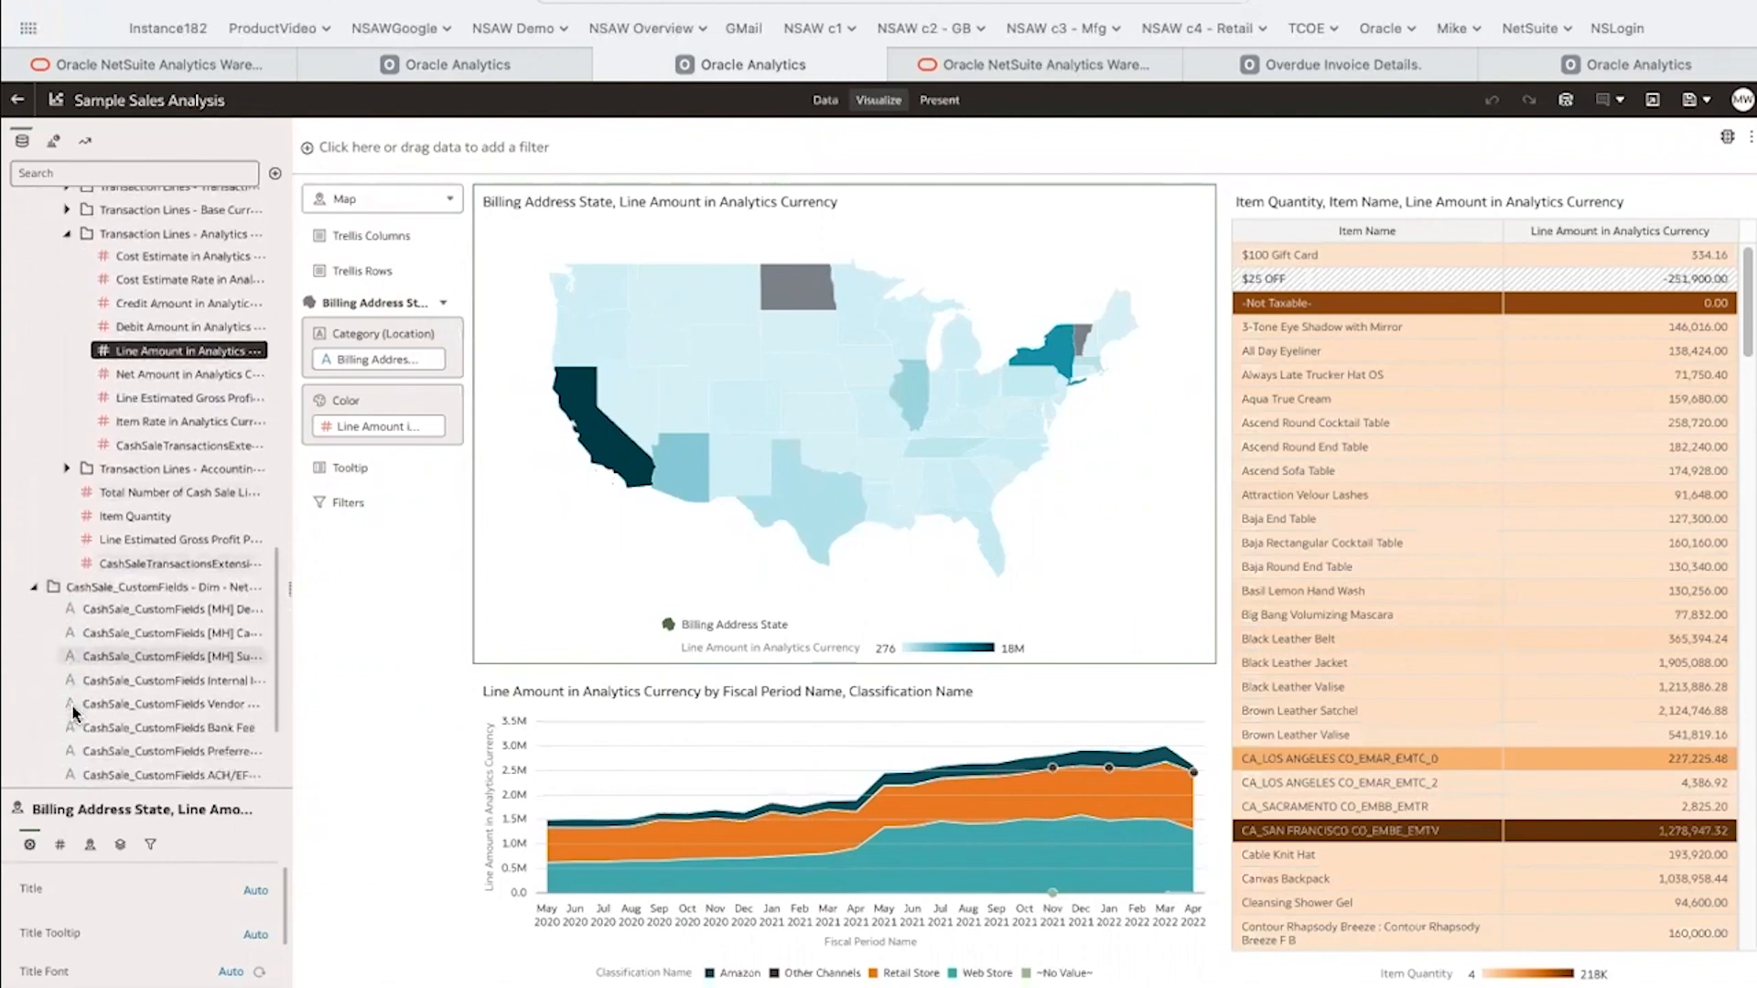
scroll(73, 711, "up", 1)
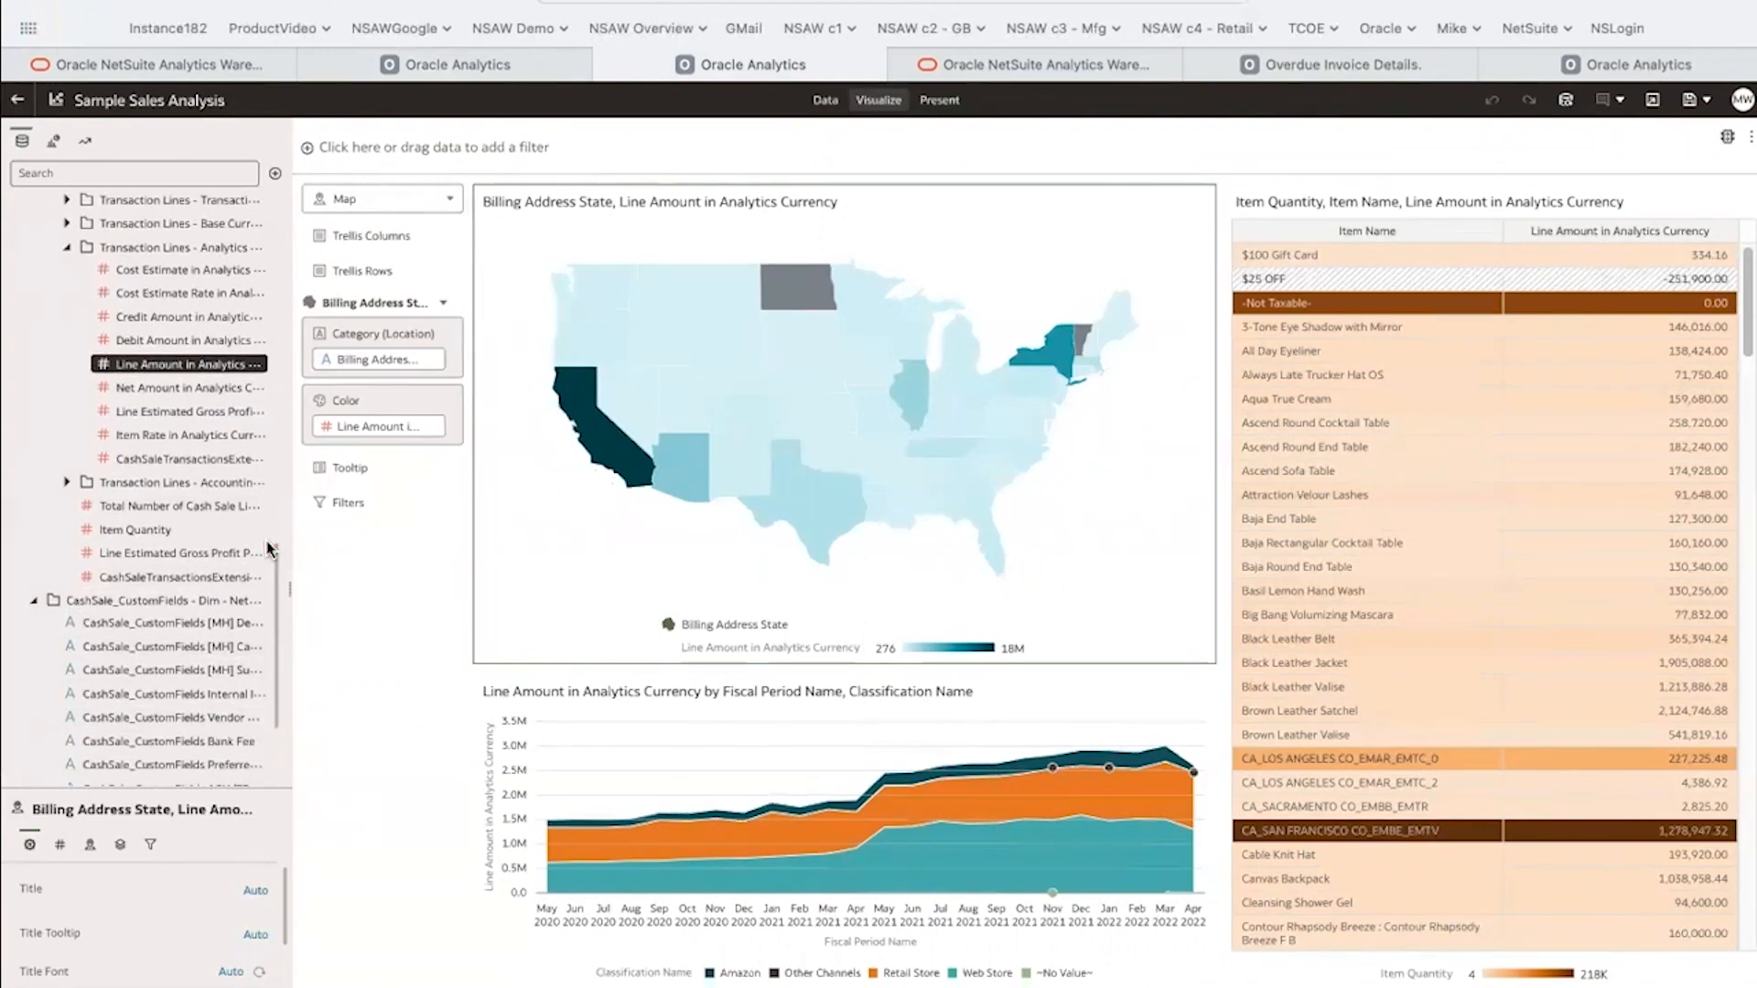
Leave the Sample Sales Analysis workbook and go to the Order Management deck.
left_click(15, 102)
left_click(19, 100)
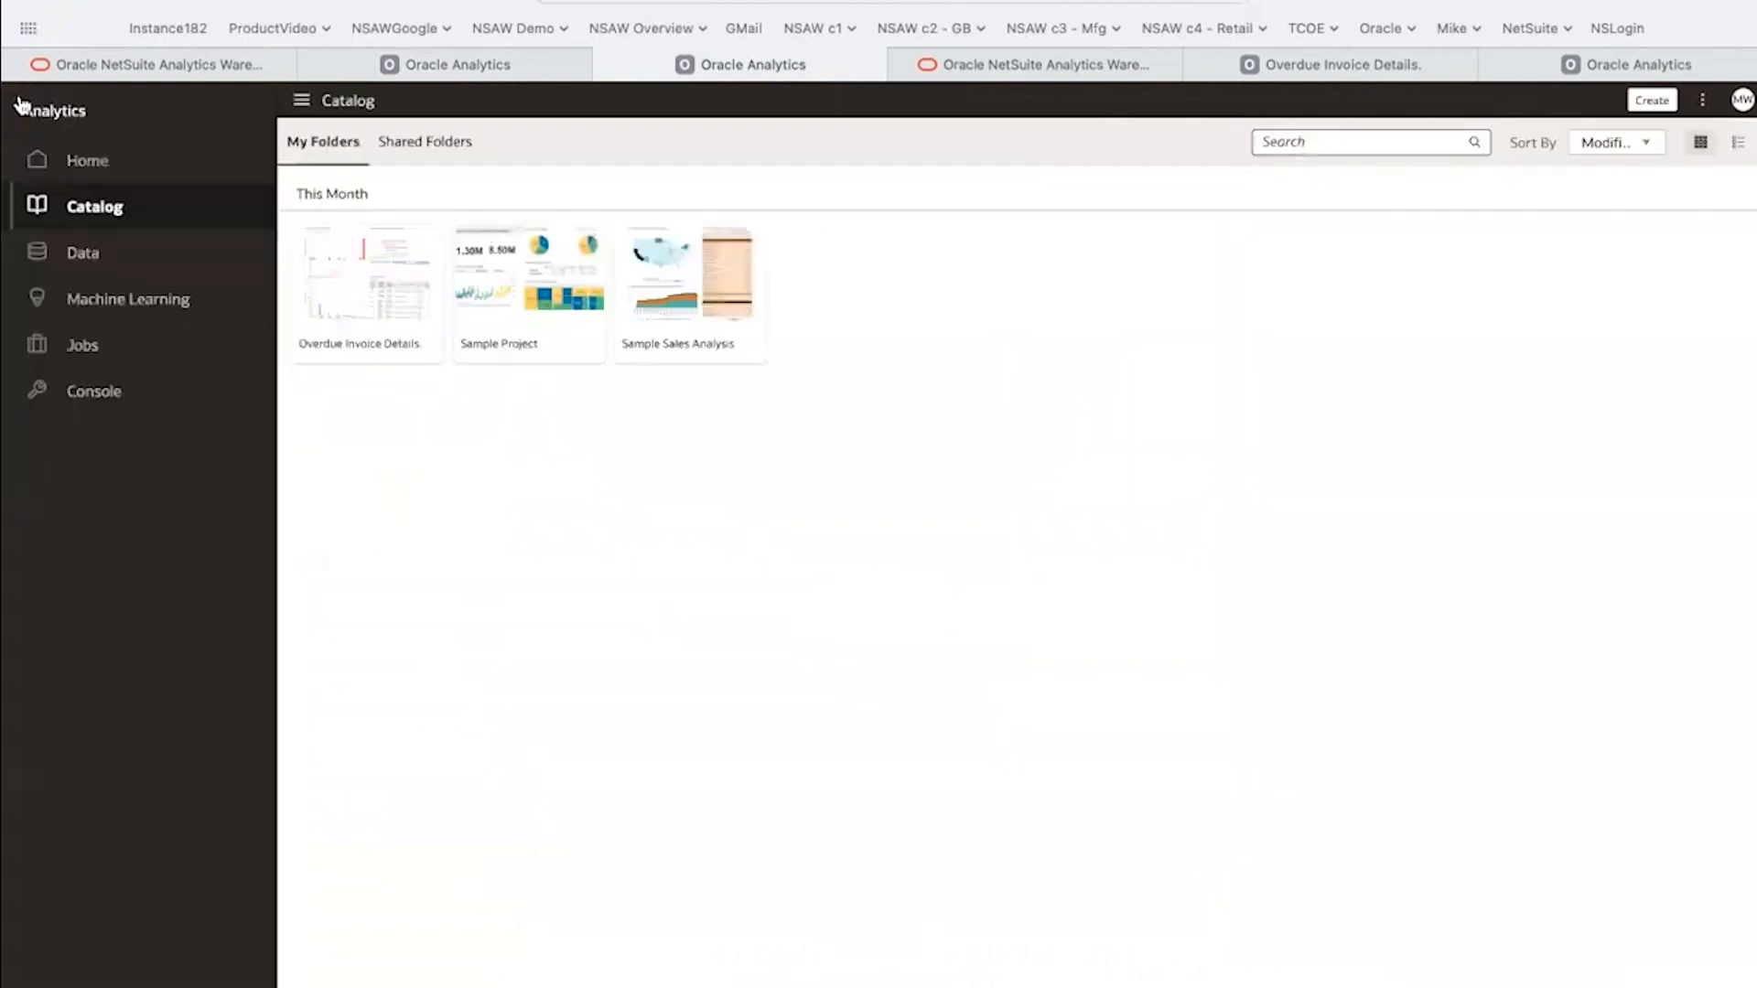
left_click(74, 165)
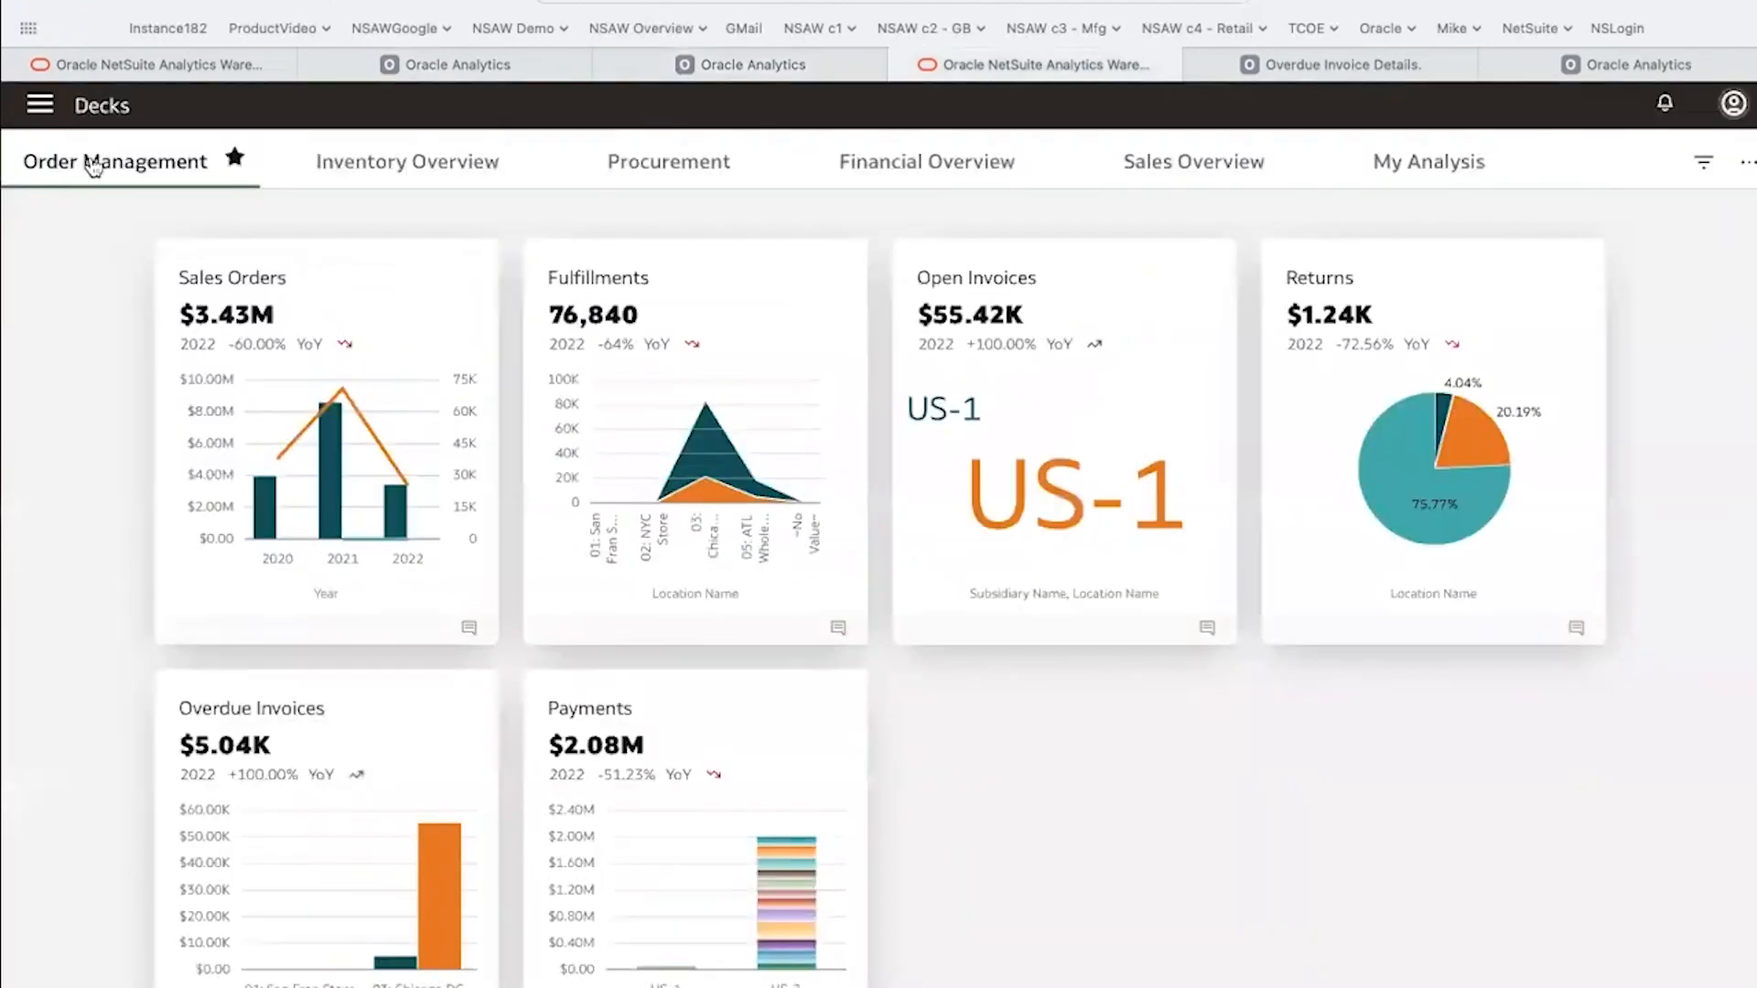
View the Inventory Overview, Financial Overview and My Analysis decks in turn.
left_click(375, 168)
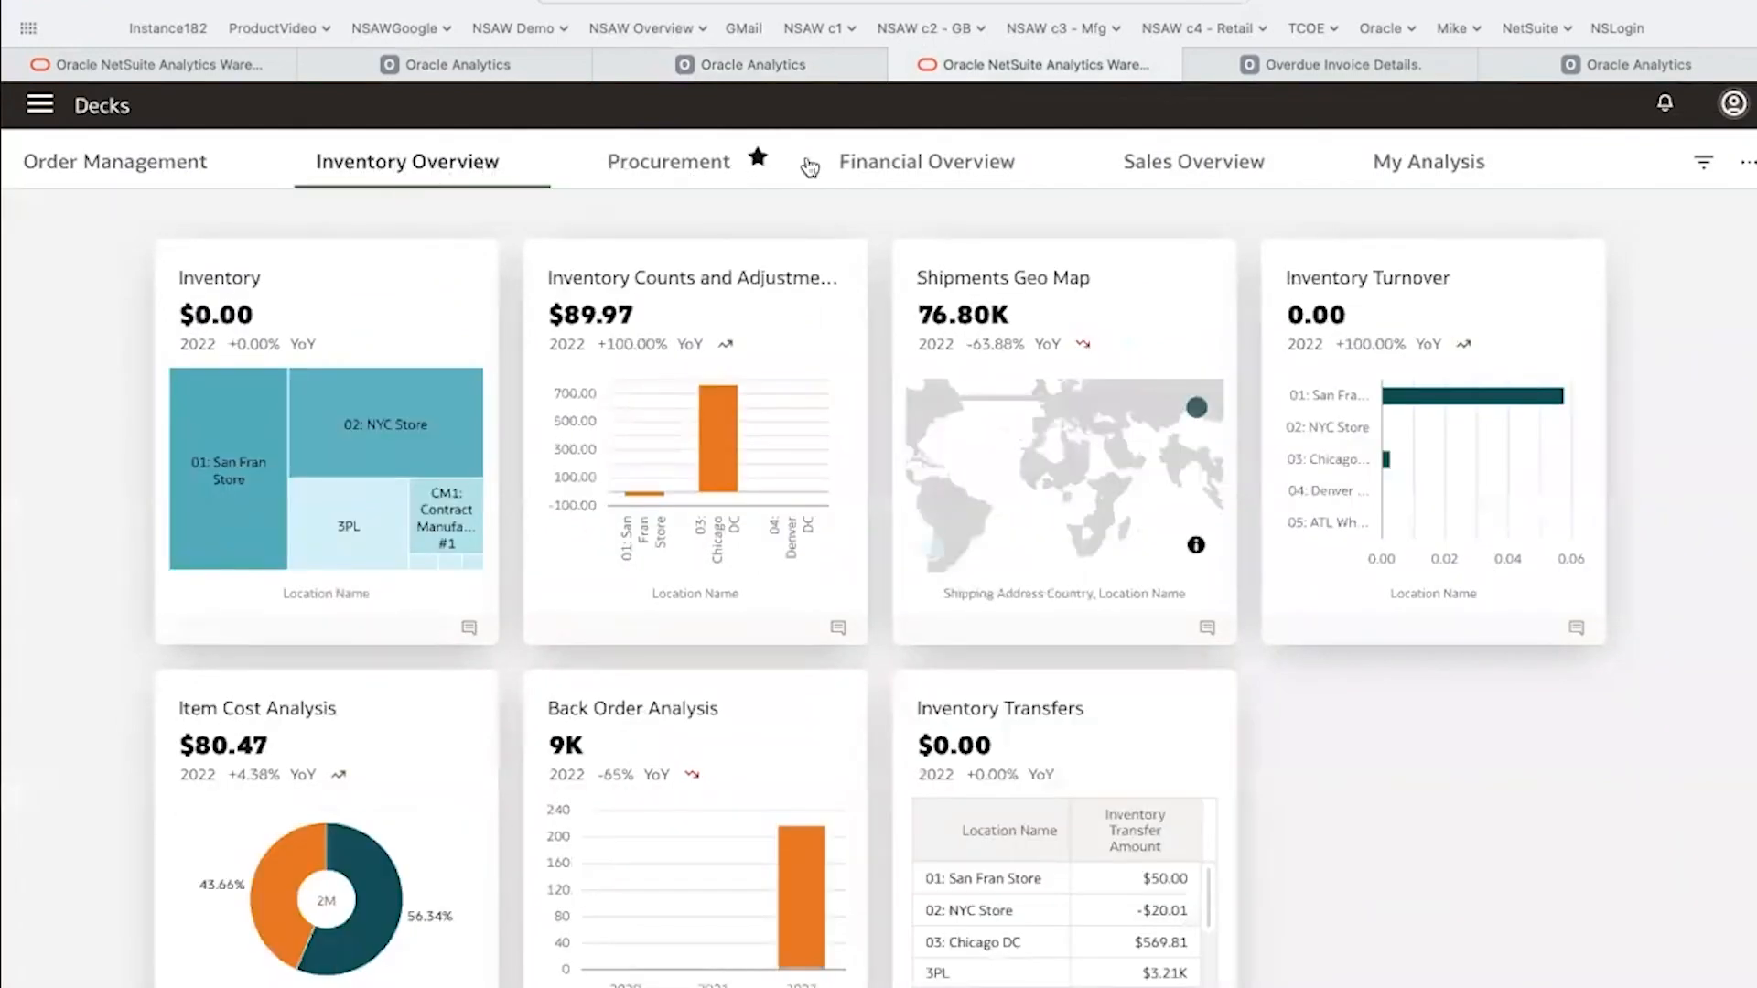
left_click(878, 170)
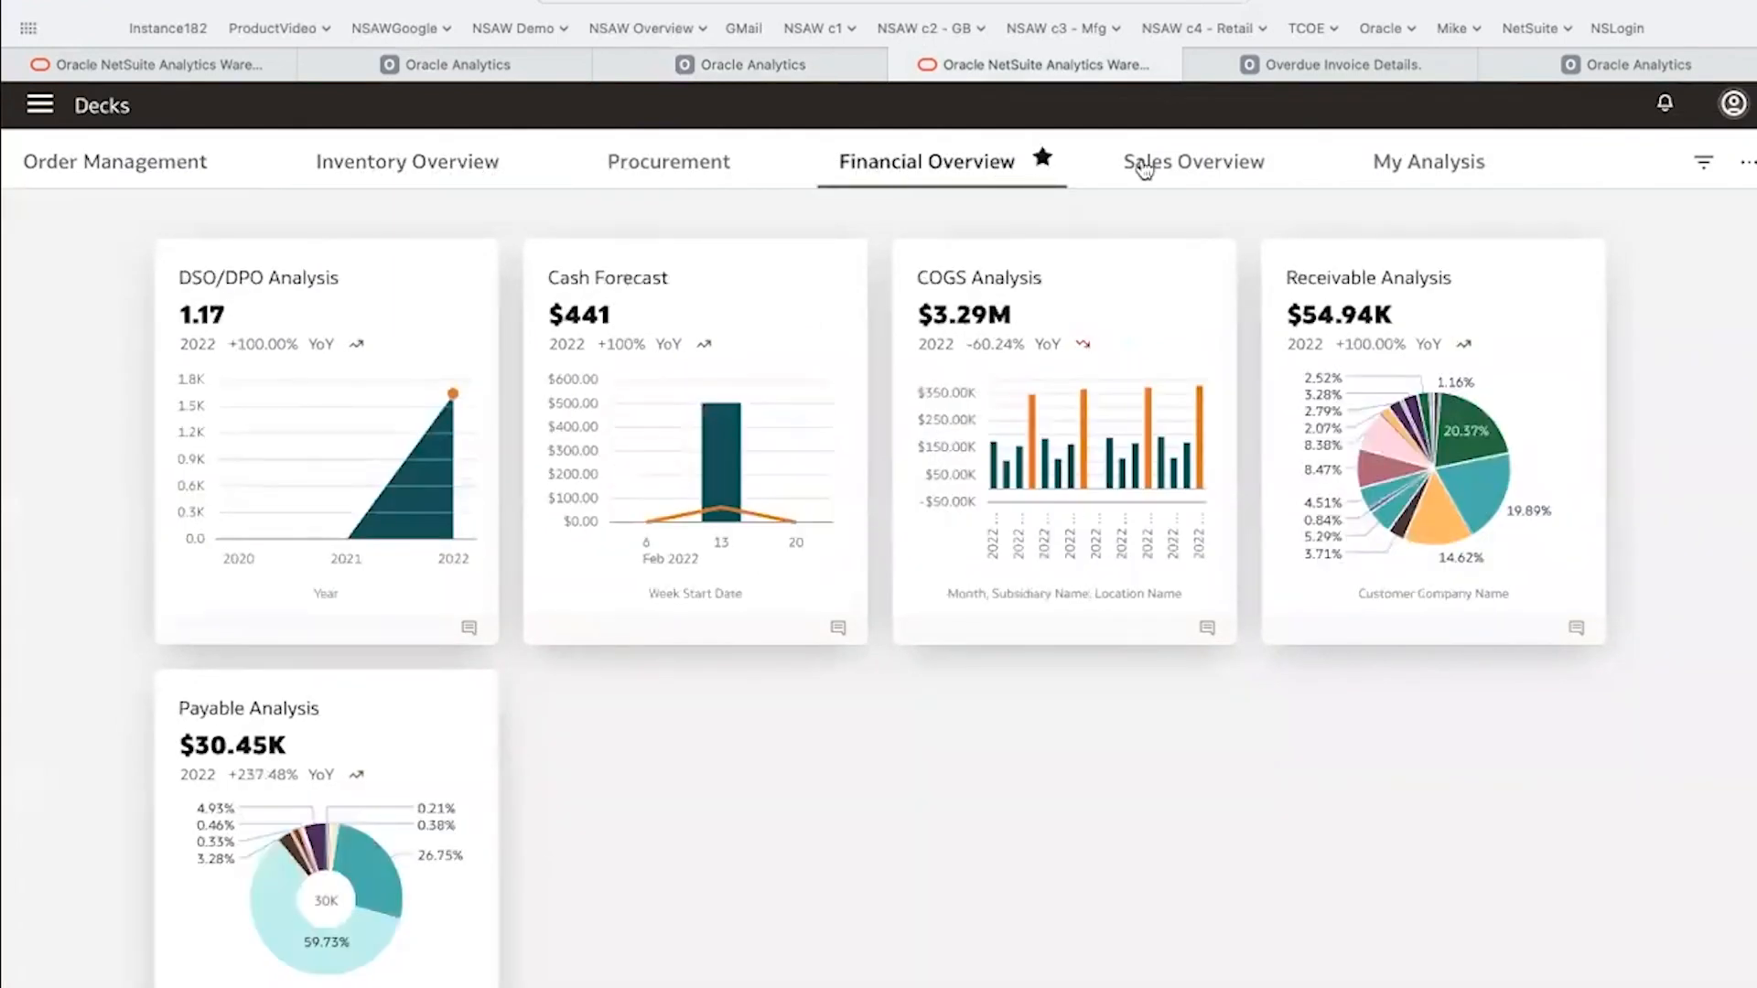
left_click(1413, 178)
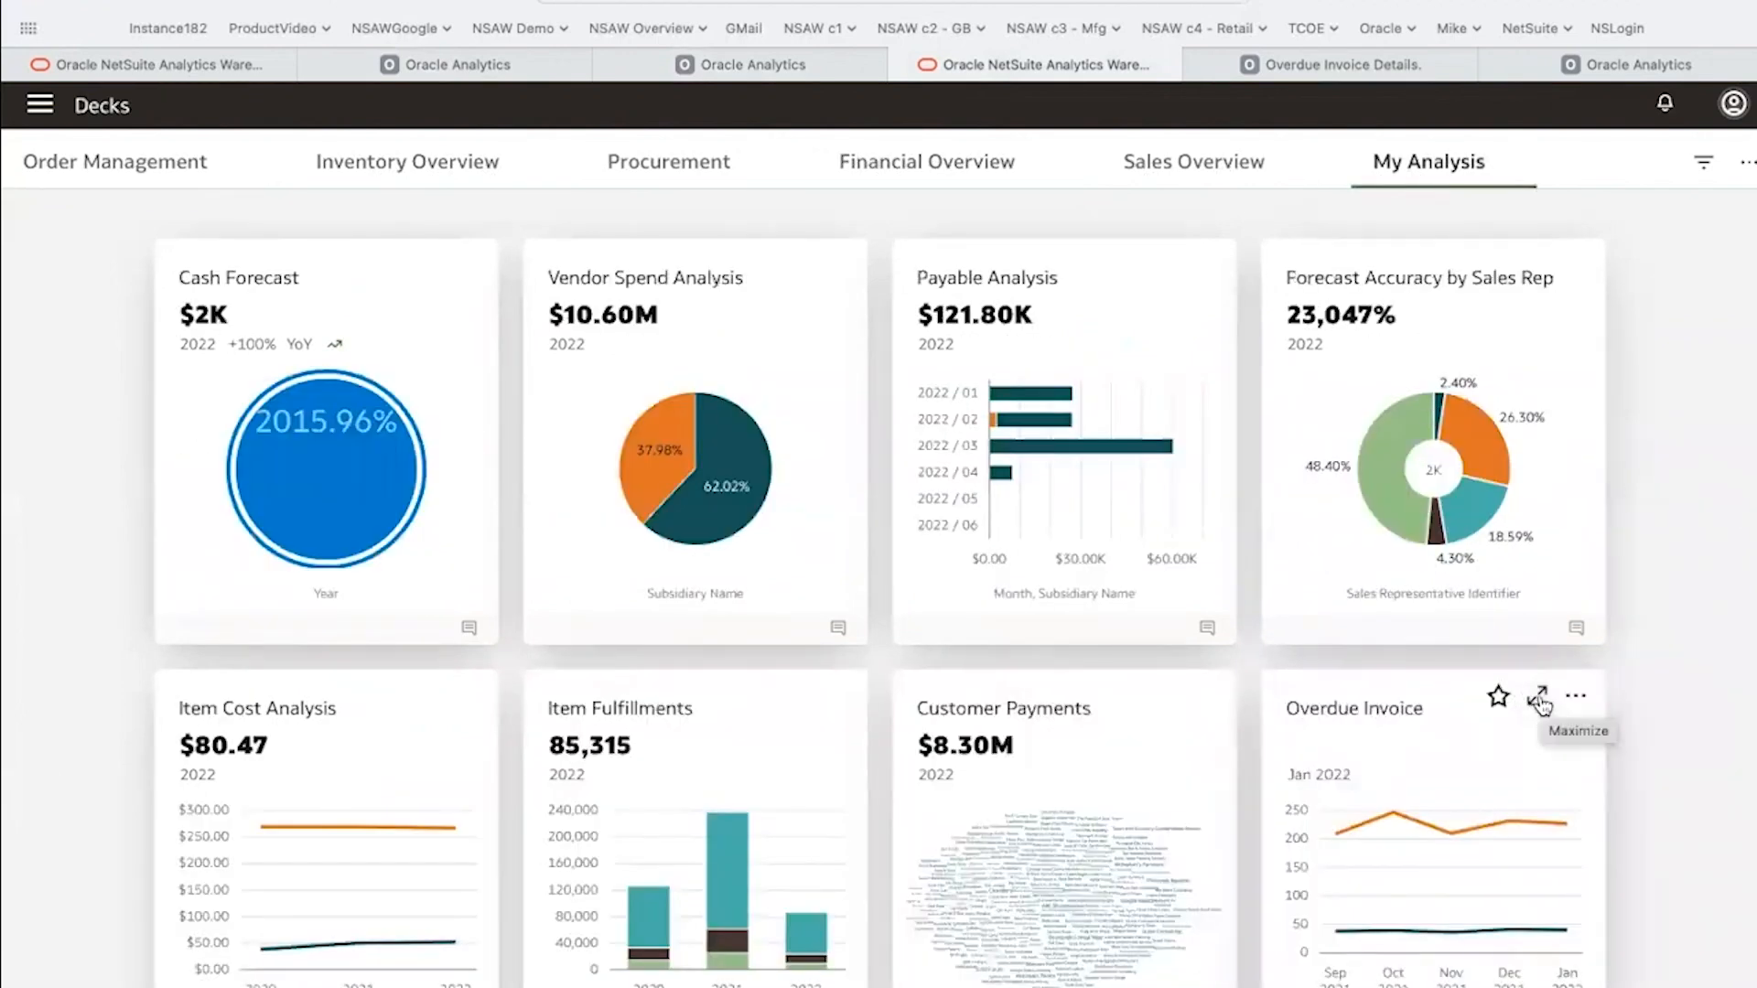
Maximize the Overdue Invoice card in the My Analysis deck and start a new note on it.
scroll(1541, 703, "down", 2)
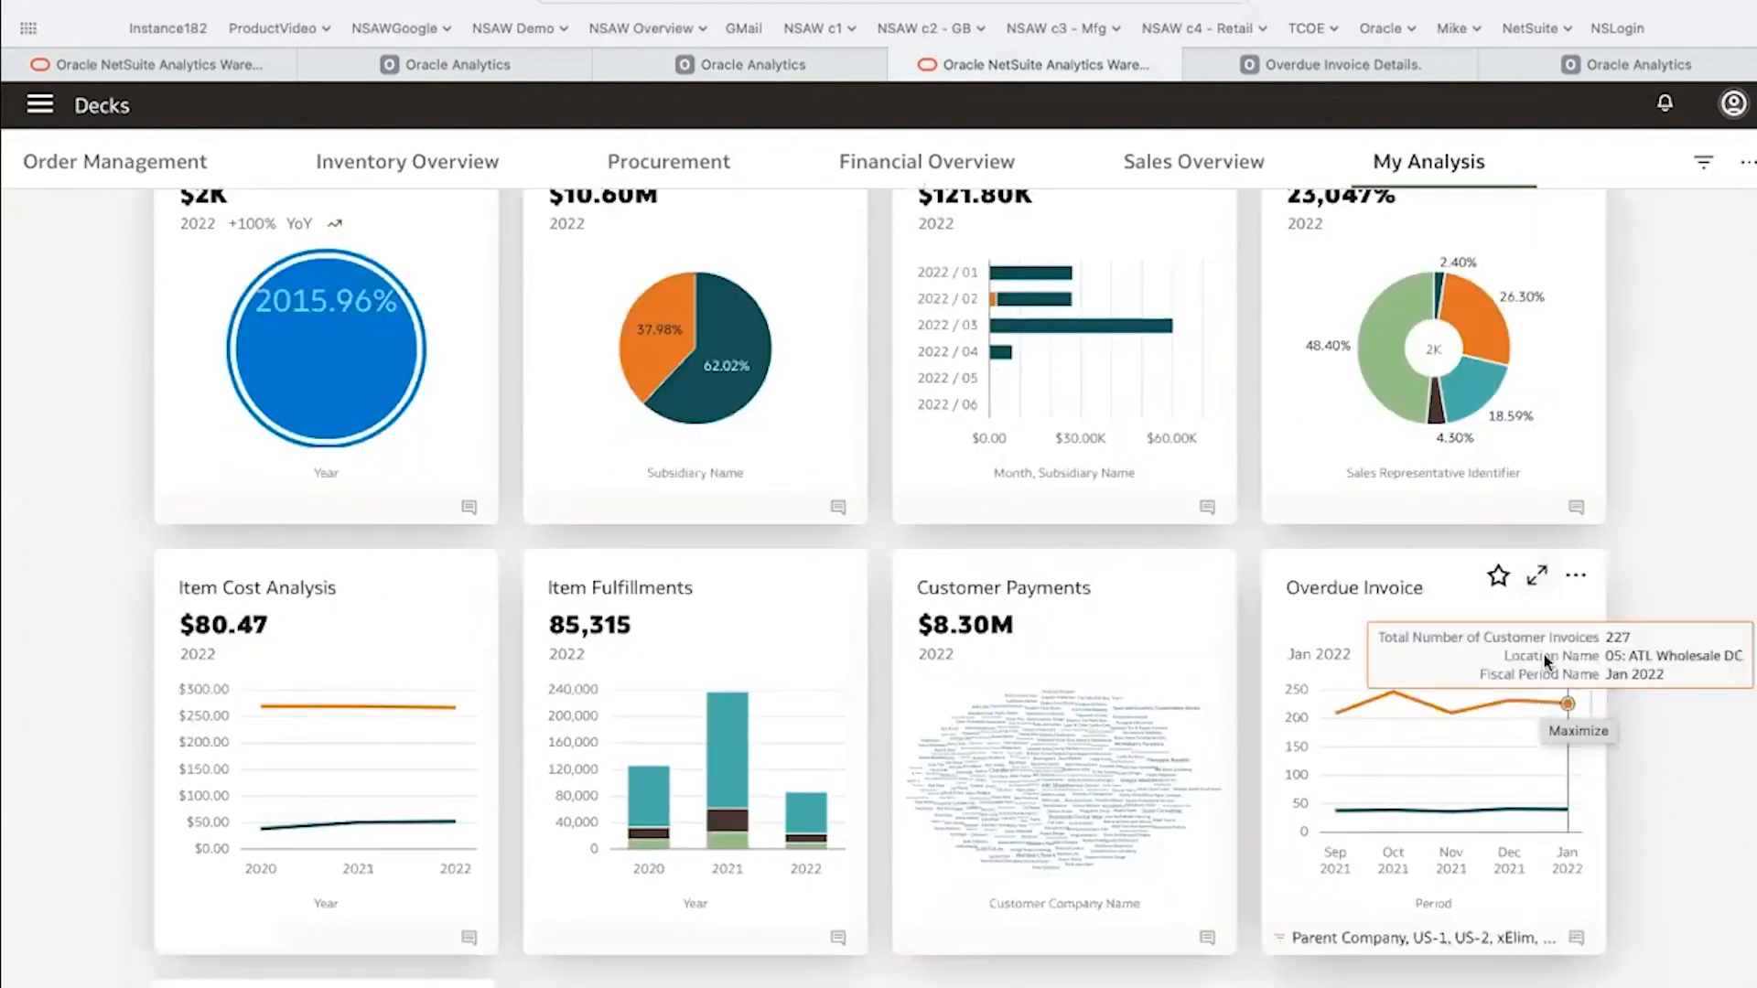
left_click(1540, 578)
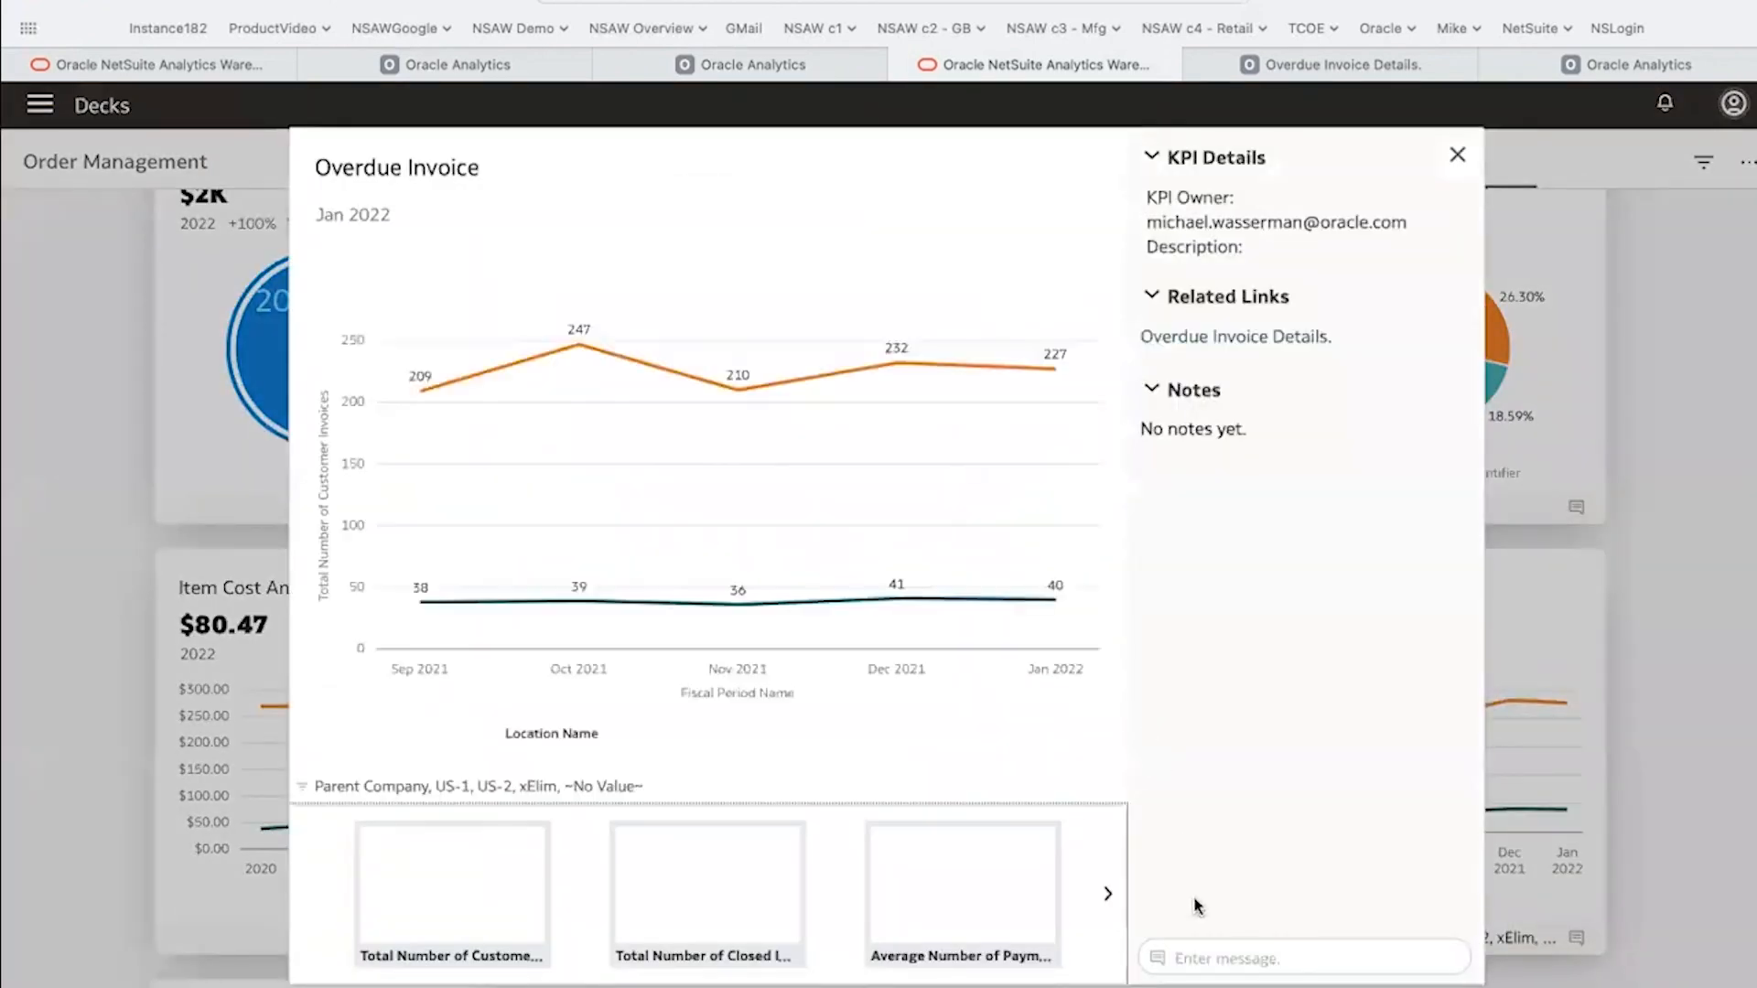
left_click(1208, 956)
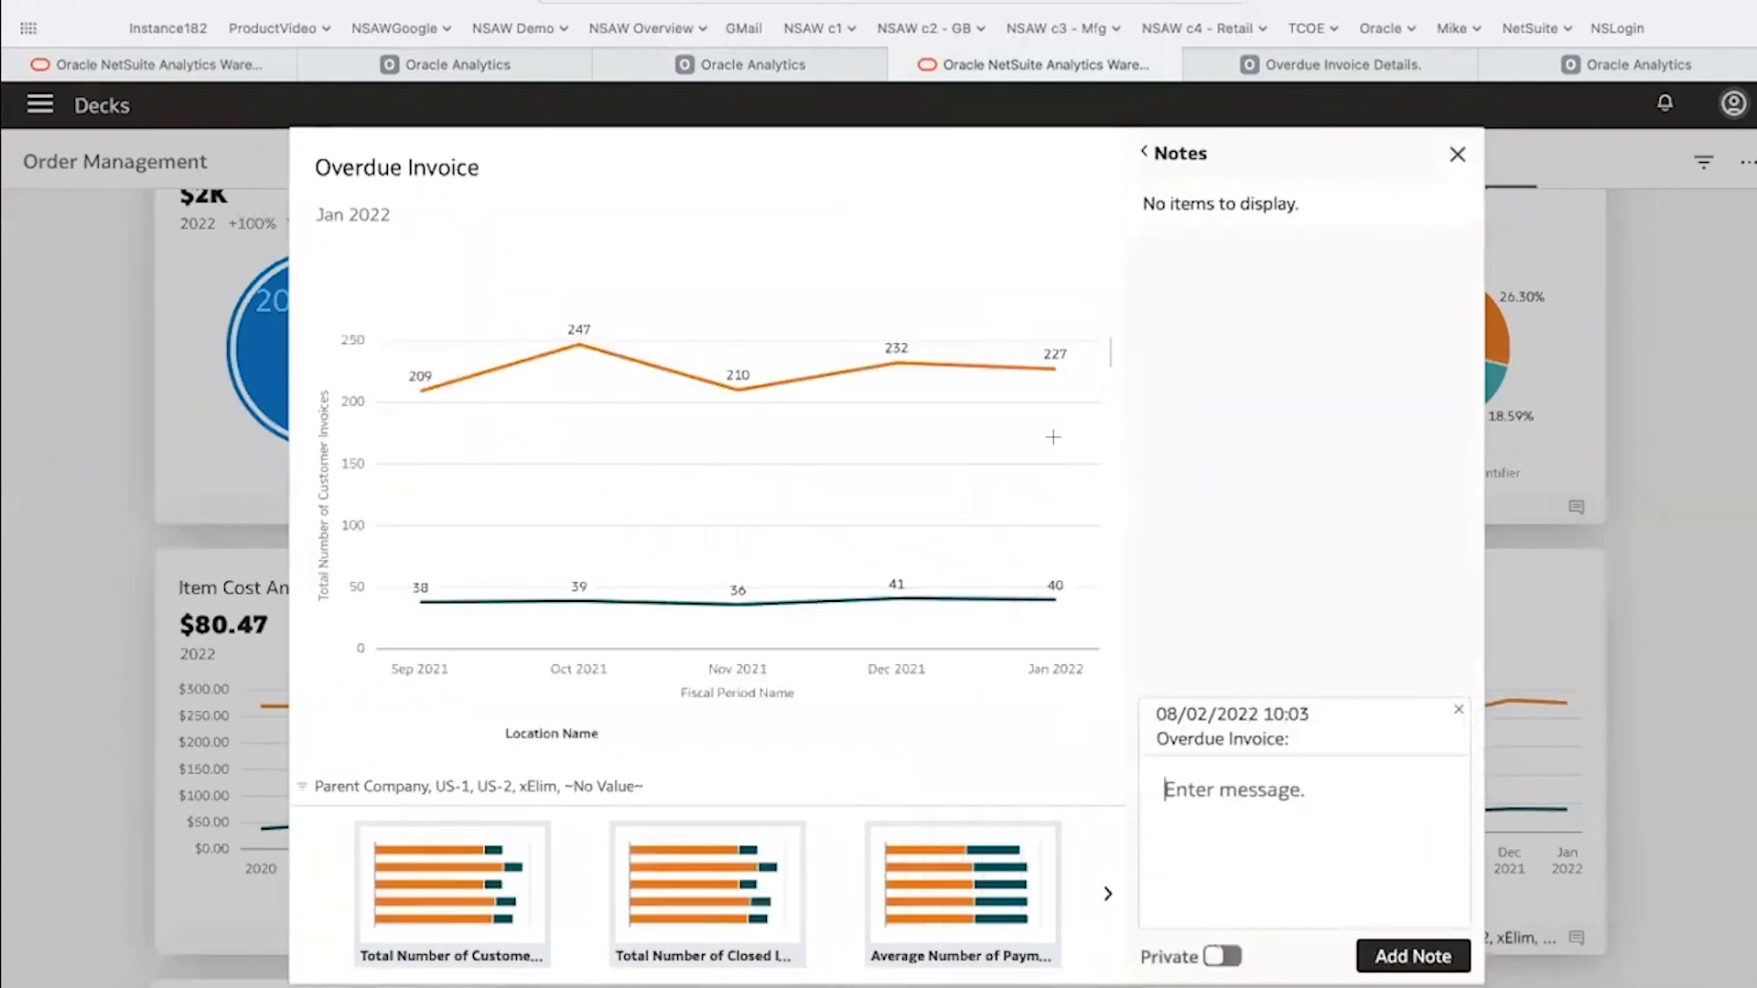
Open the Overdue Invoice Details workbook from the Jan 2022 point of the 05: ATL Wholesale DC line.
right_click(1055, 370)
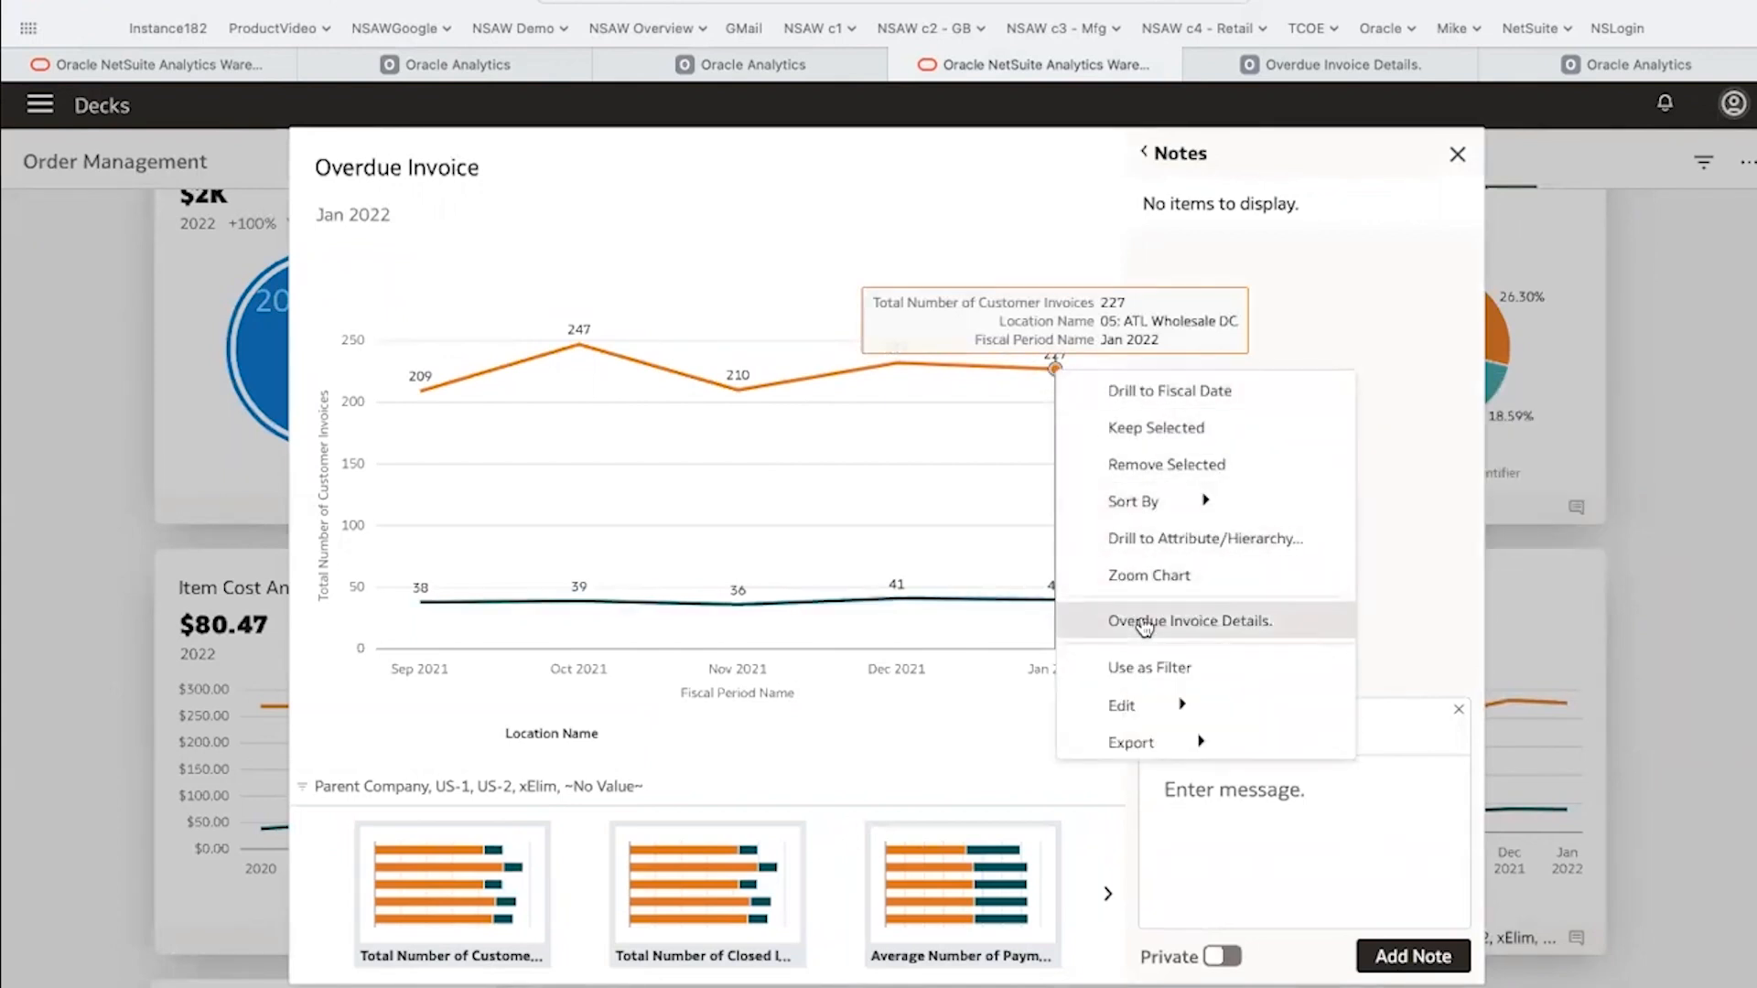
left_click(1144, 622)
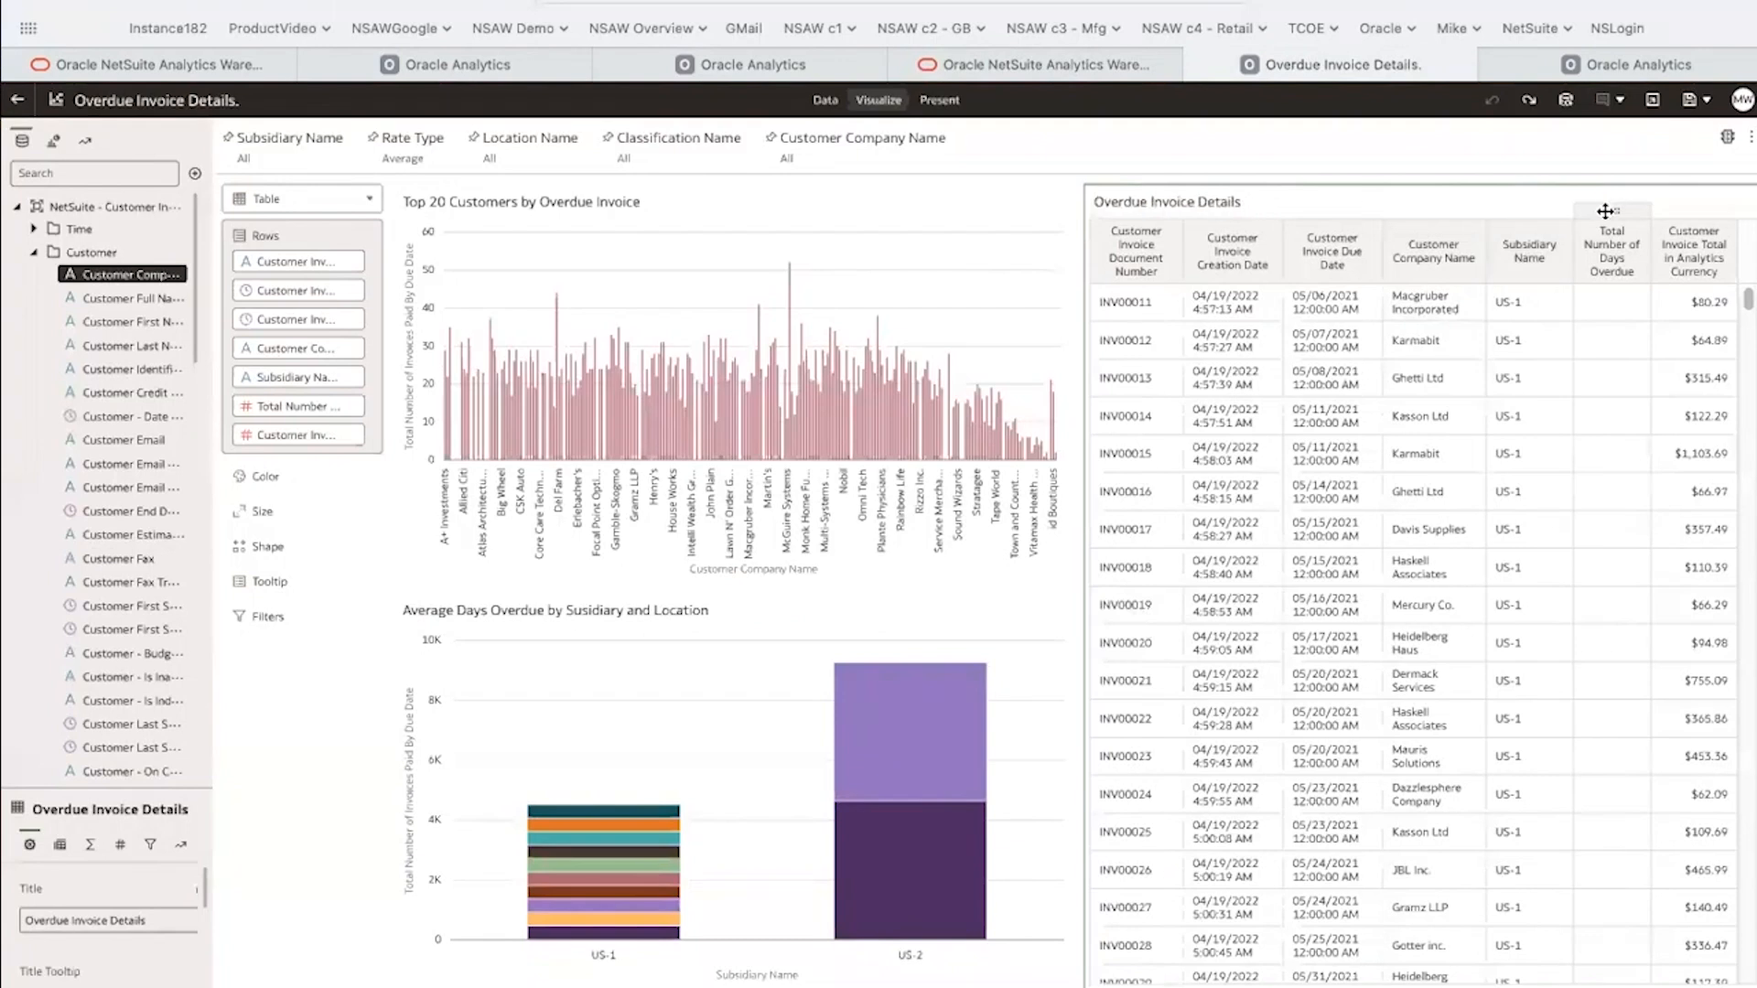
Add a conditional formatting rule to the Overdue Invoice Details table coloring Customer Invoice Total in Analytics Currency green below 1,000 and red otherwise.
mouse_move(1628, 205)
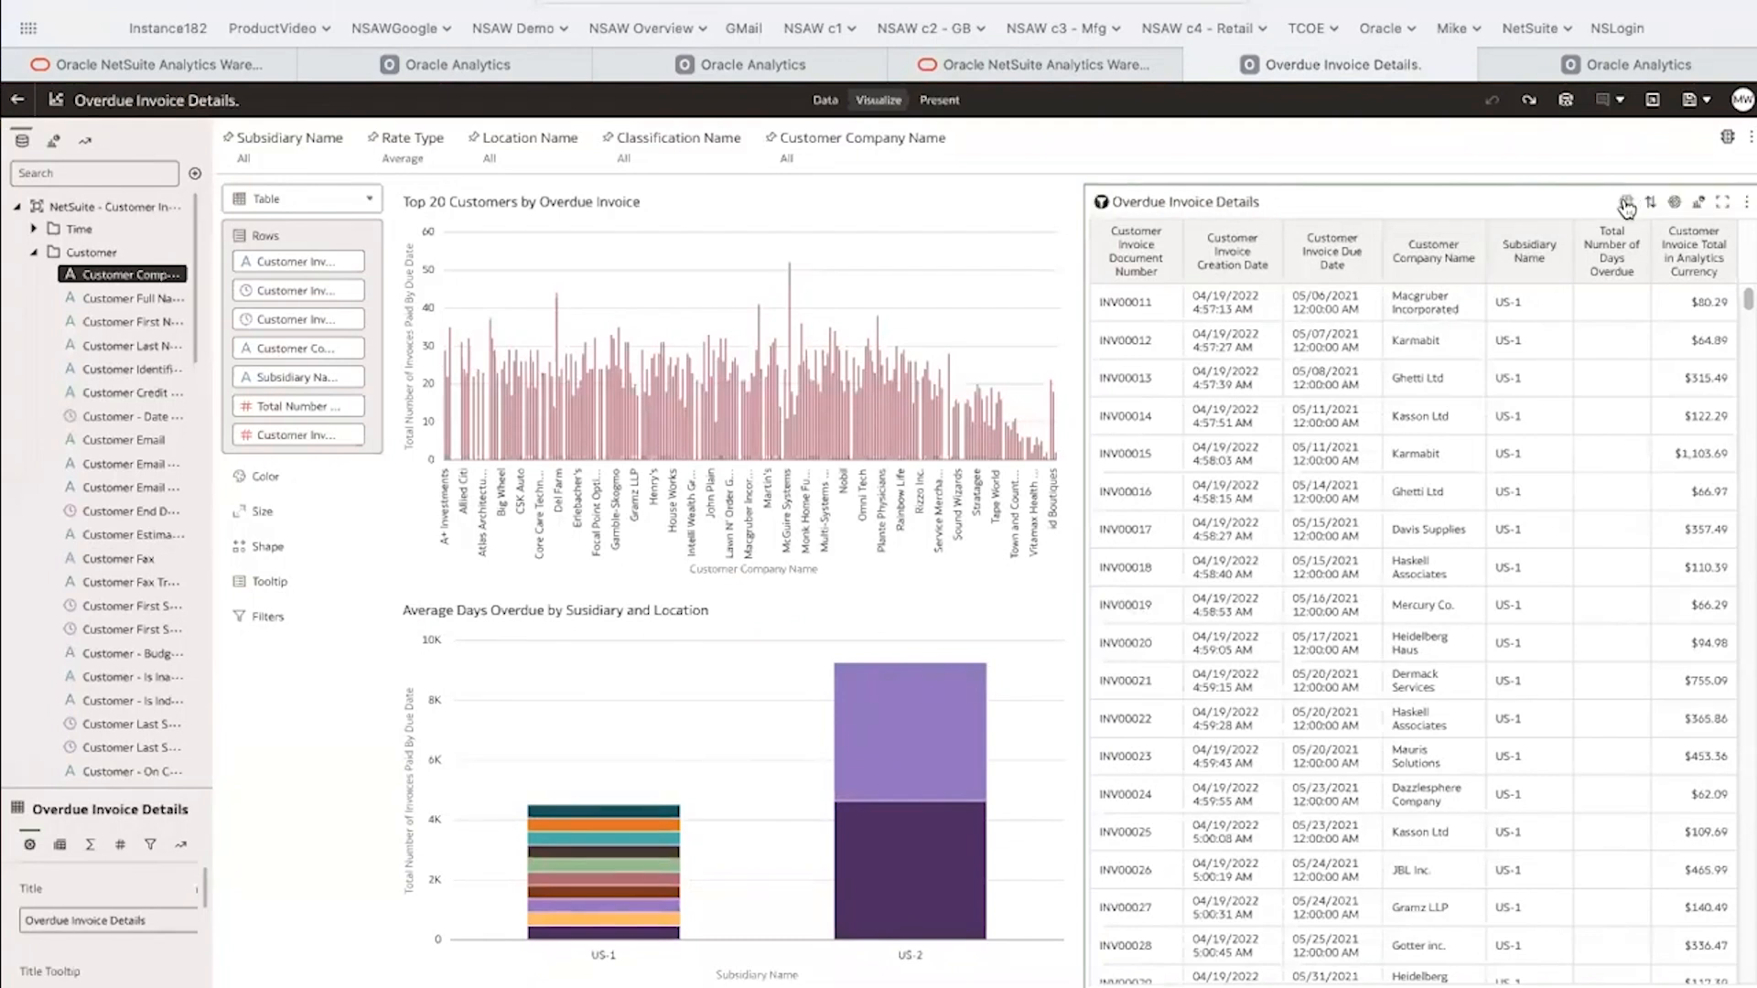
left_click(1626, 205)
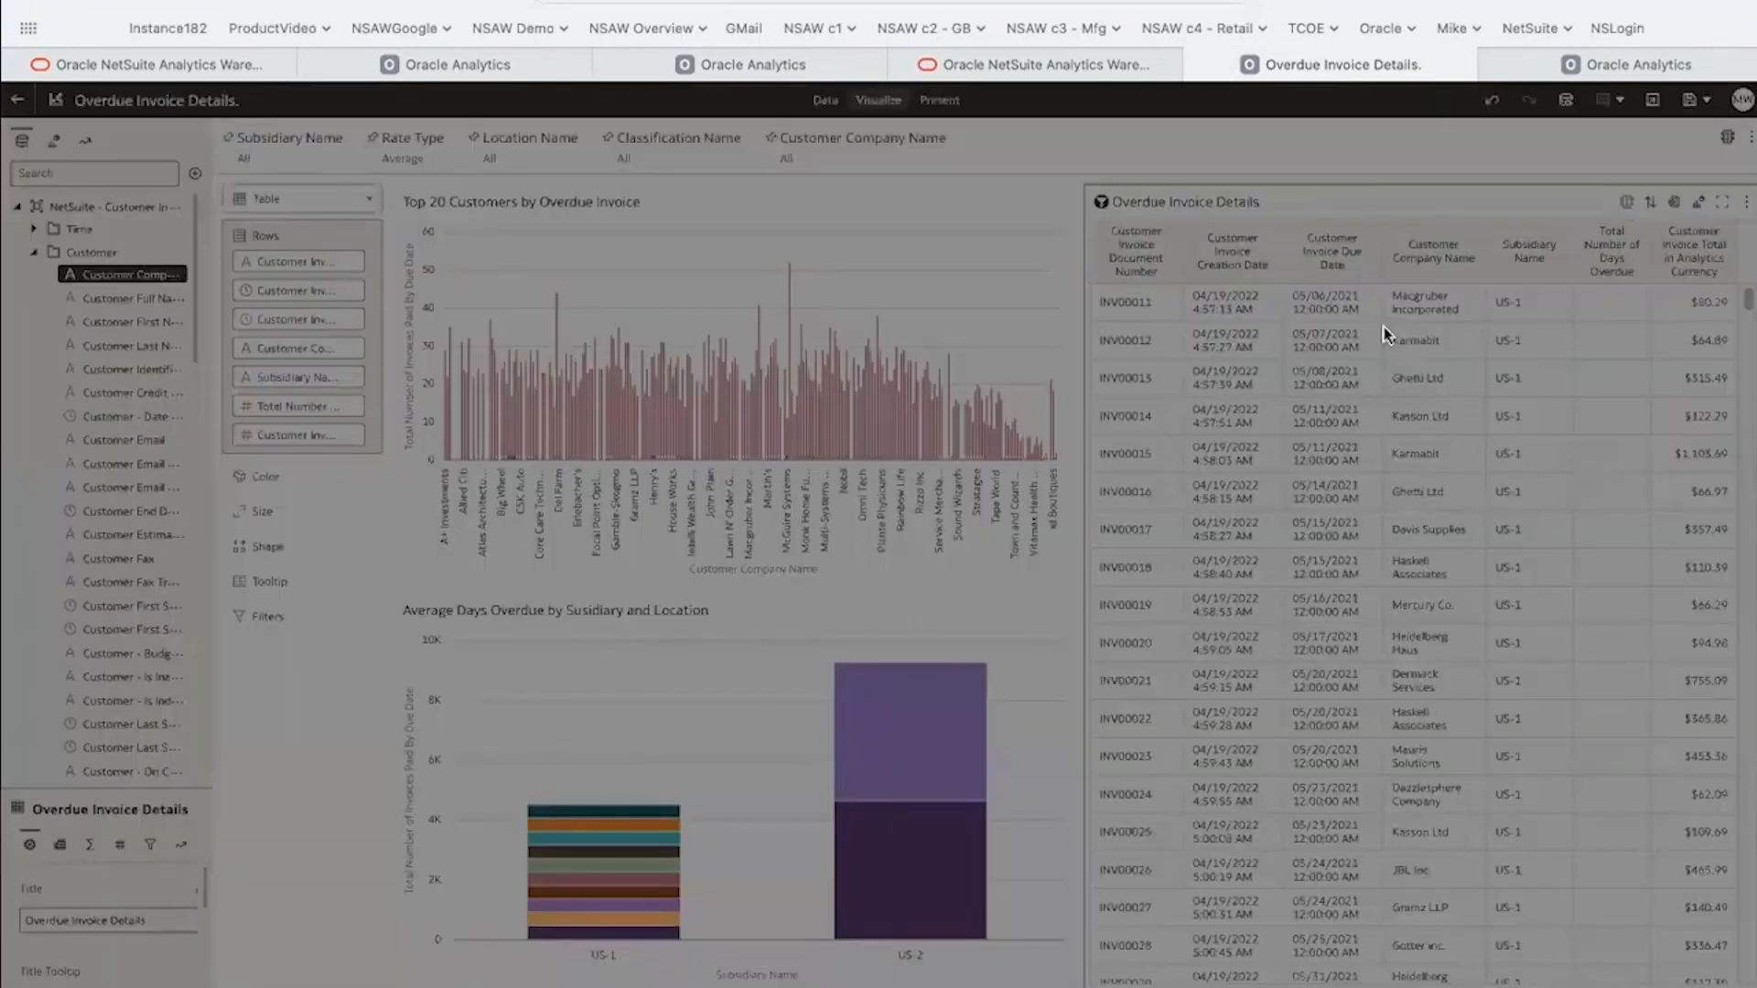
left_click(911, 477)
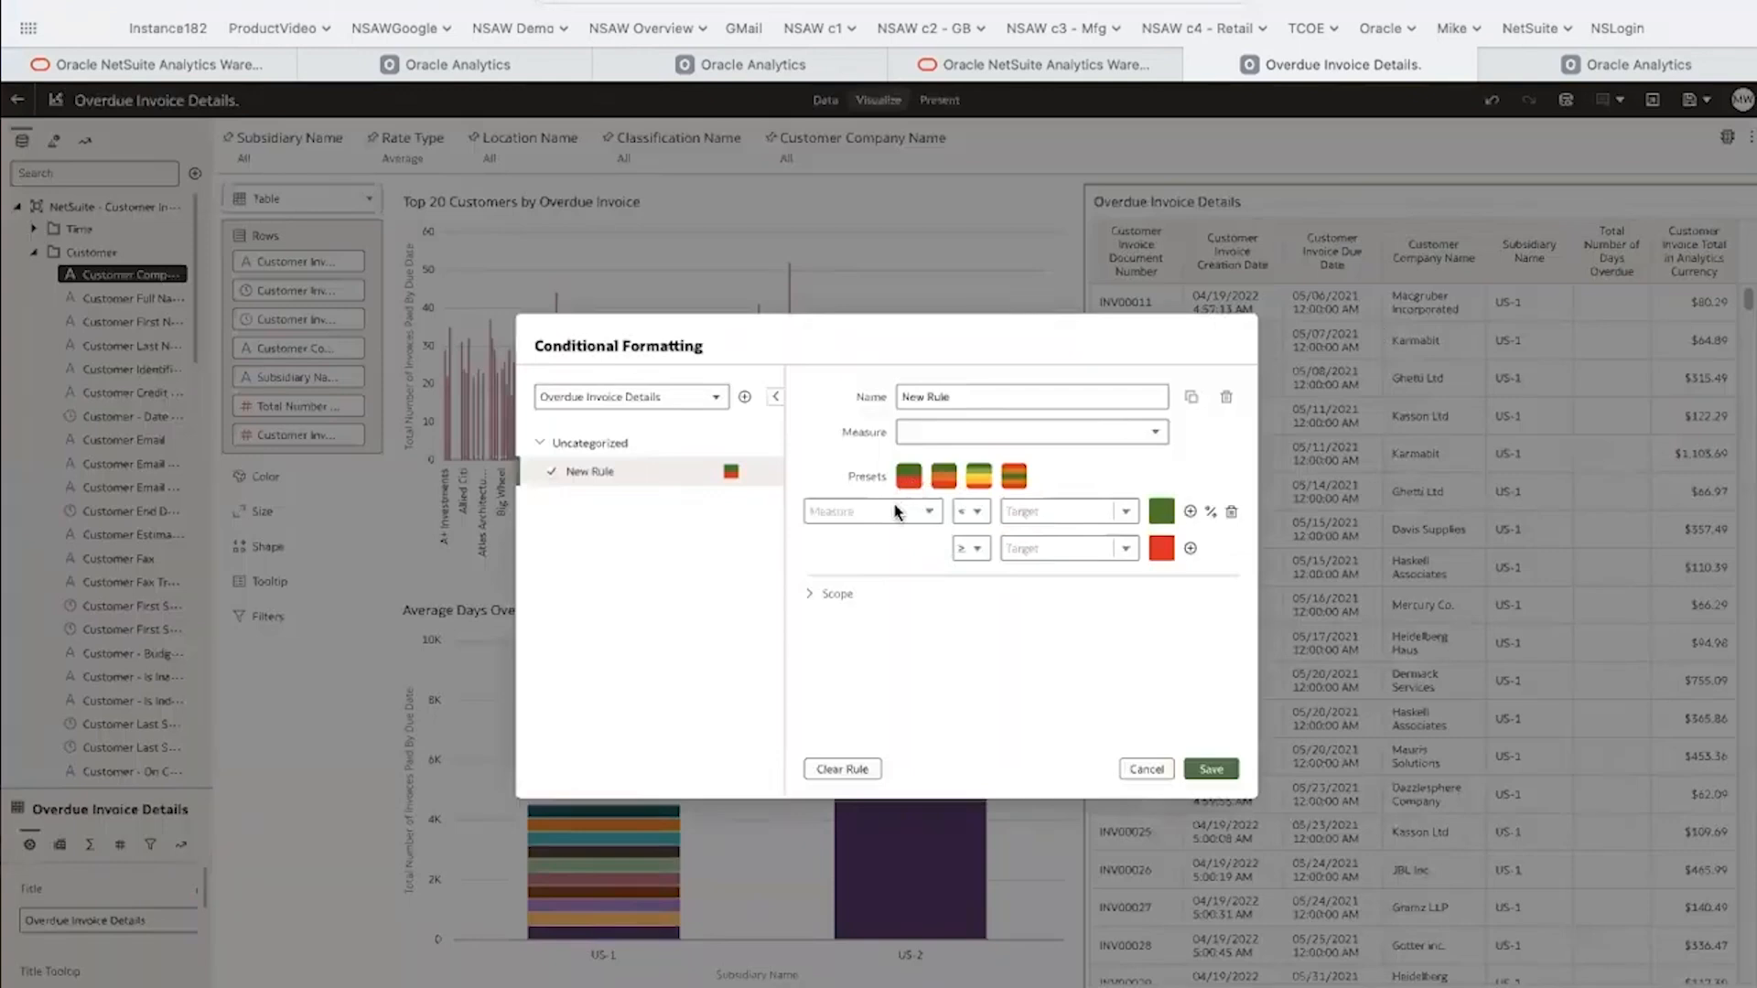
left_click(929, 513)
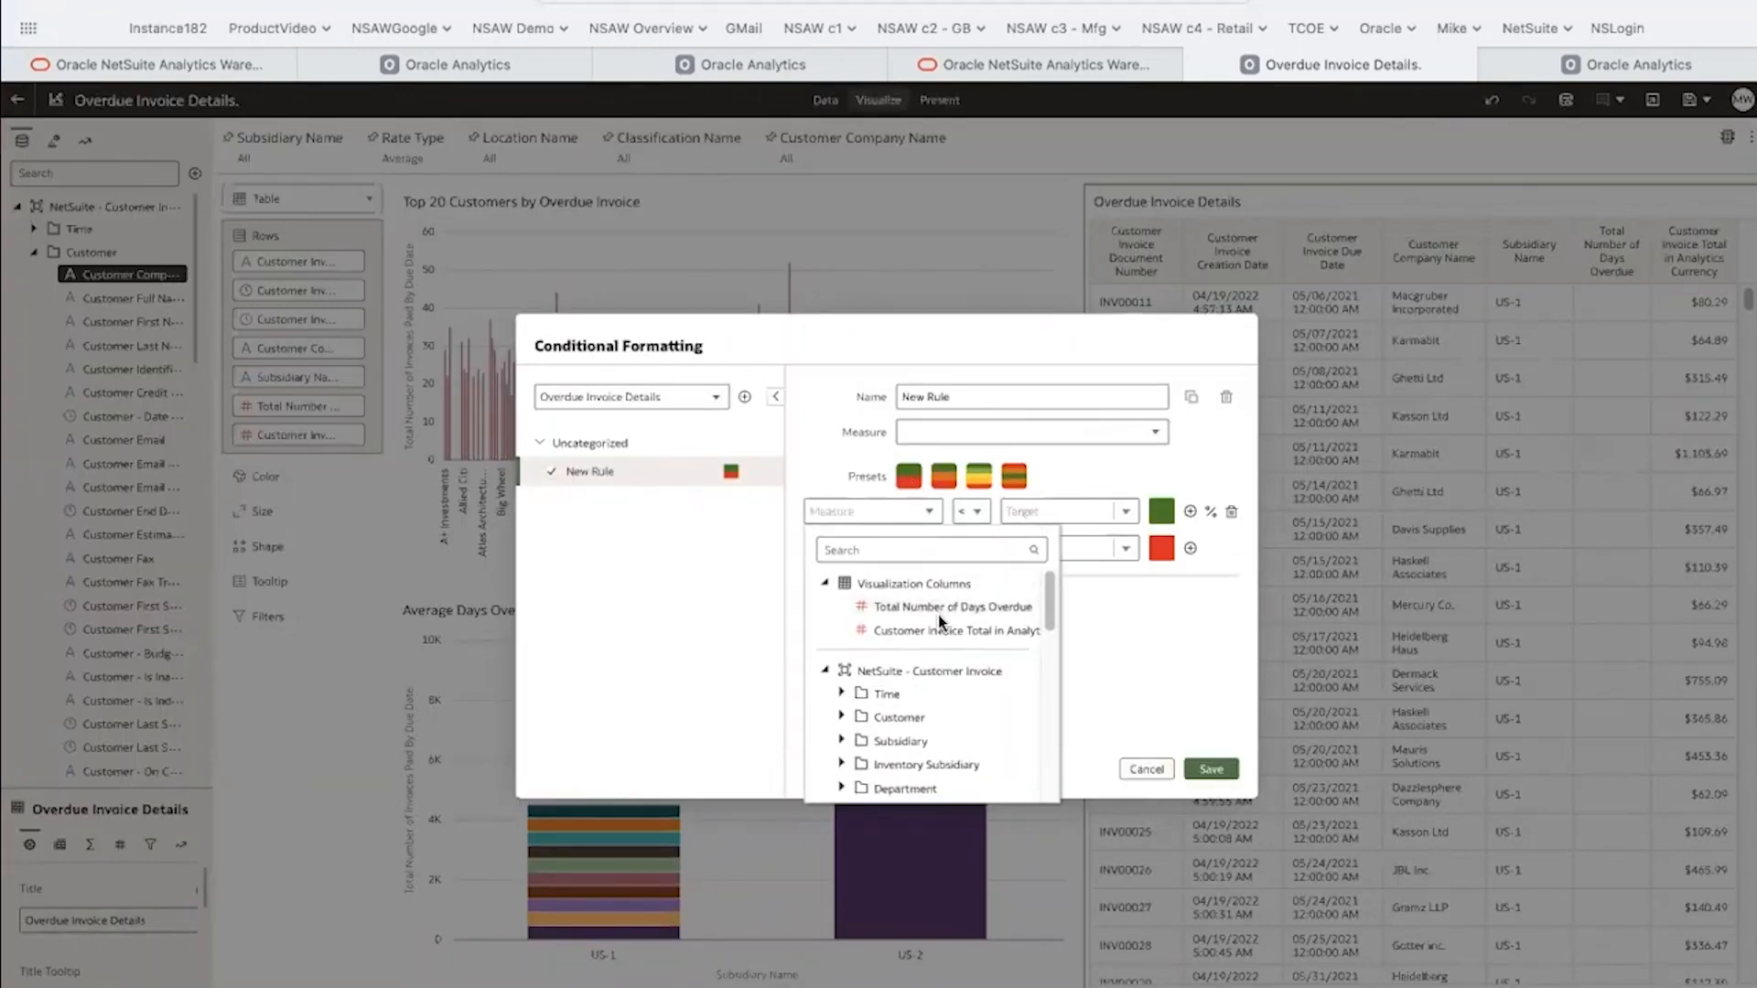
left_click(937, 631)
left_click(1040, 512)
type("1000")
key("Return")
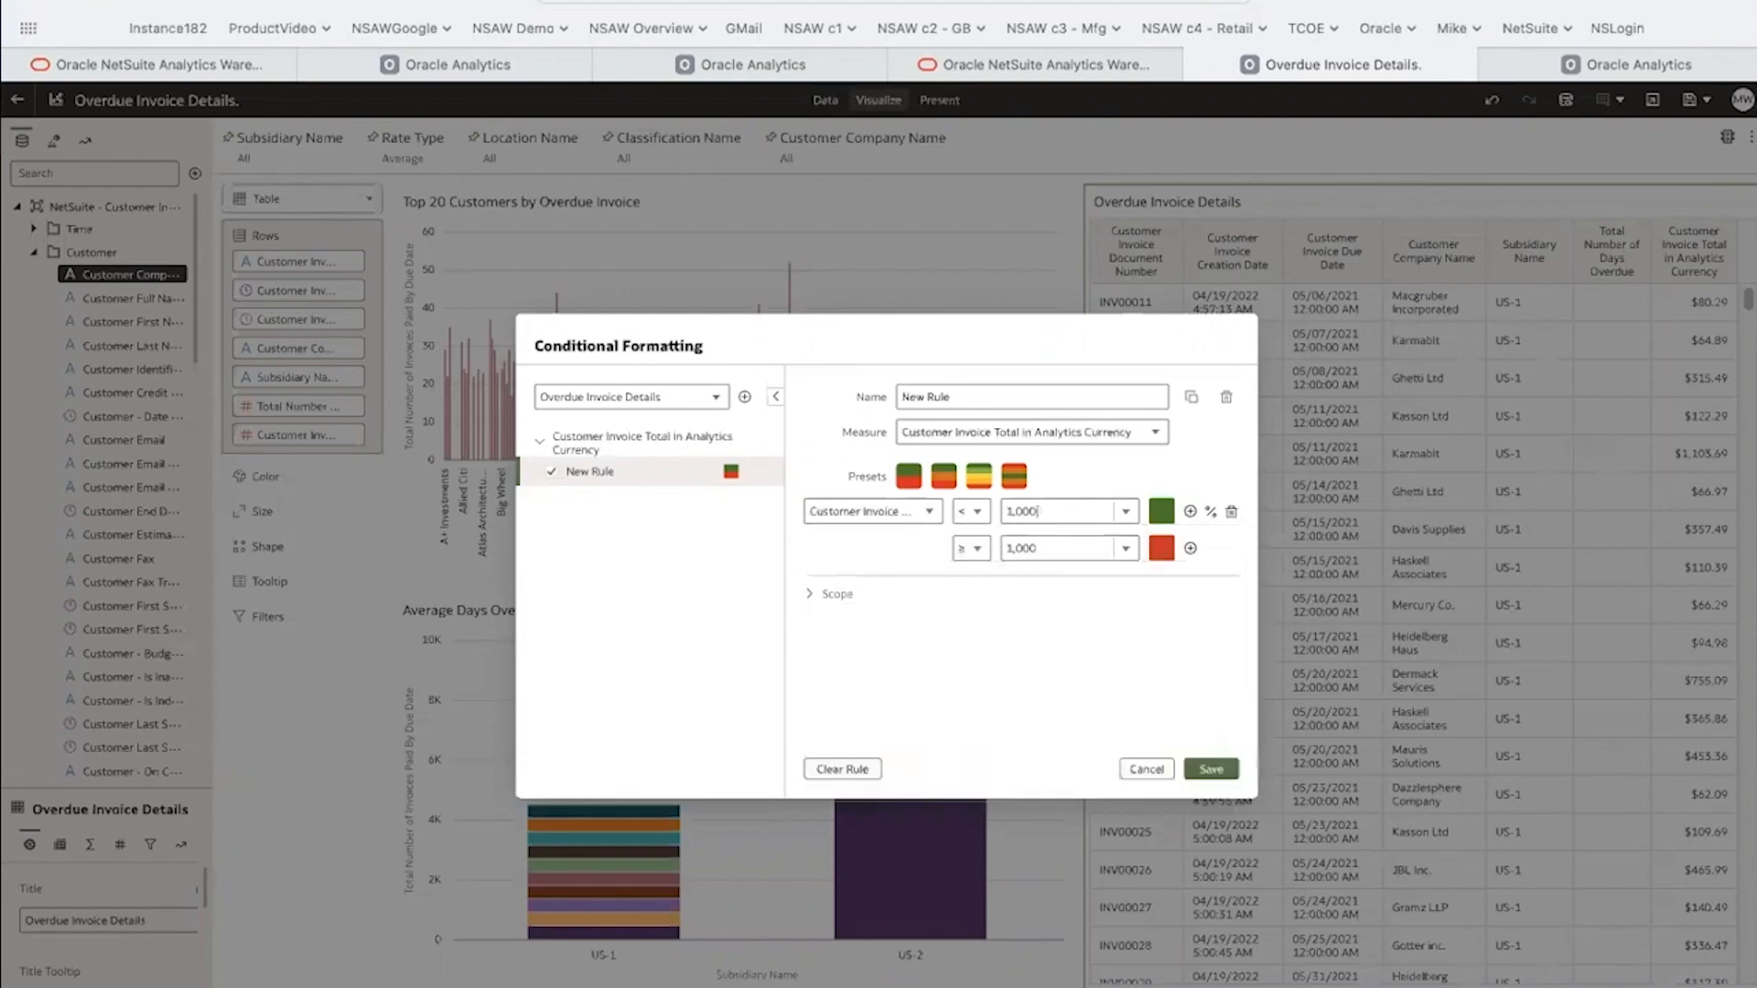
left_click(1223, 770)
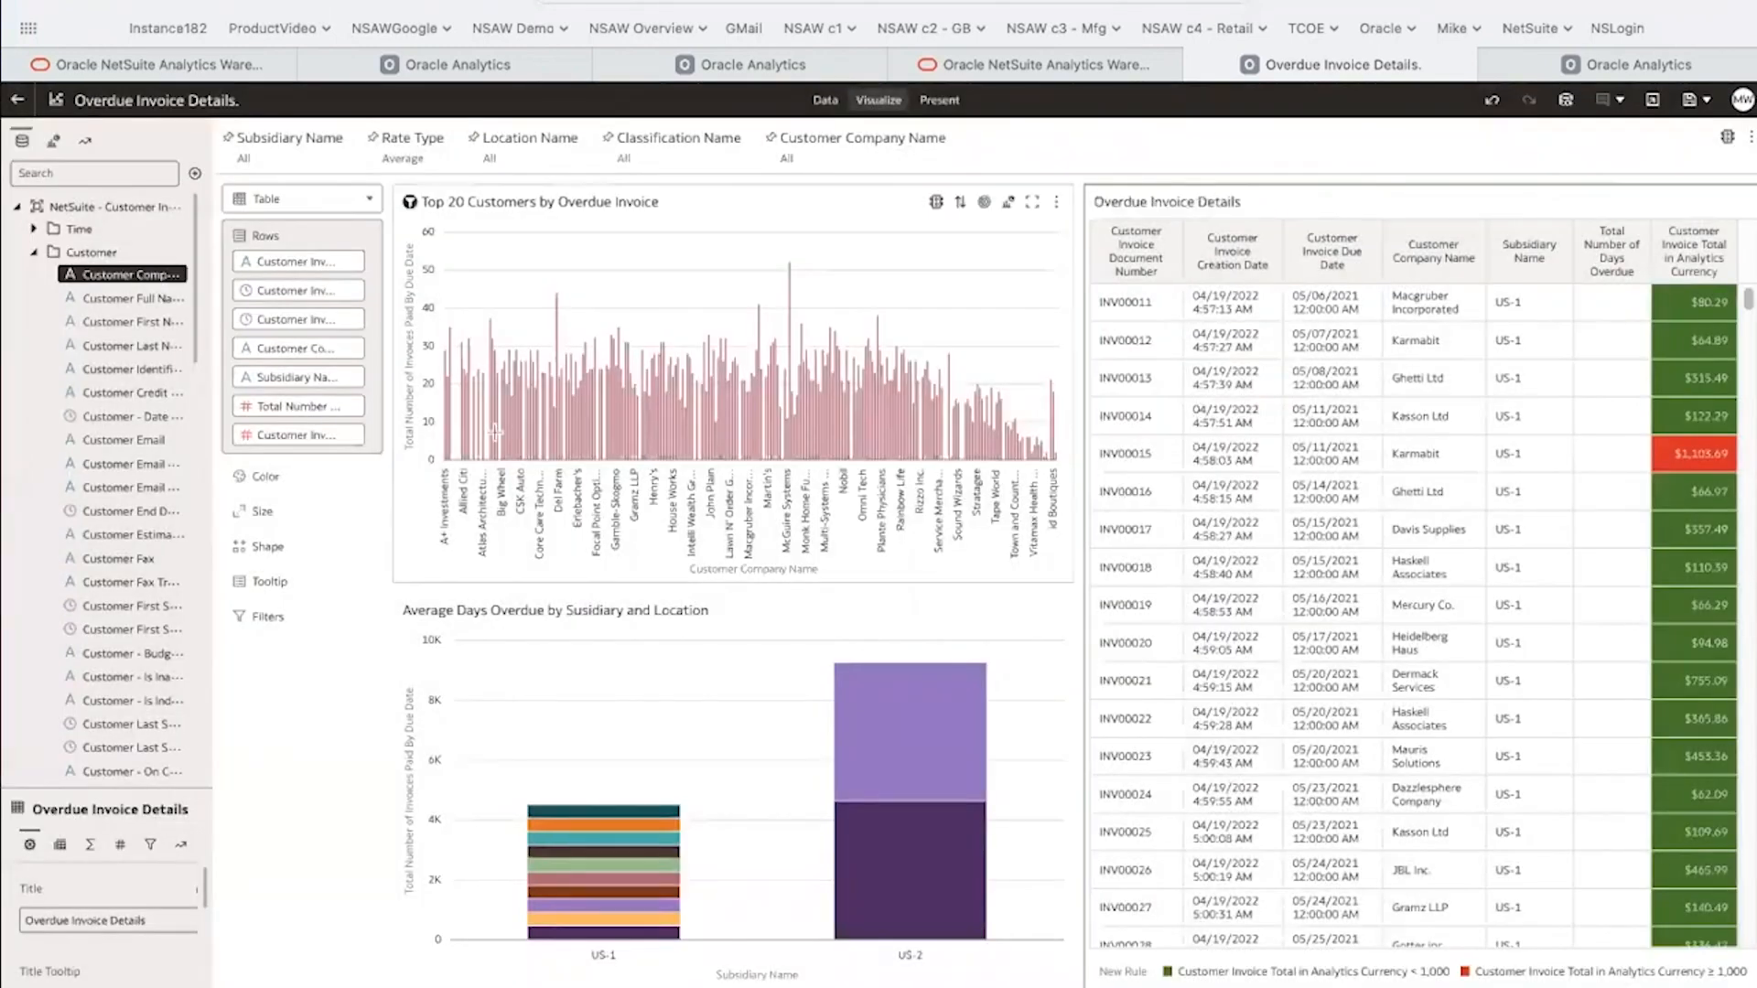
Go to the datasets list, browse the connection types available for a new connection, and cancel the creation.
left_click(423, 62)
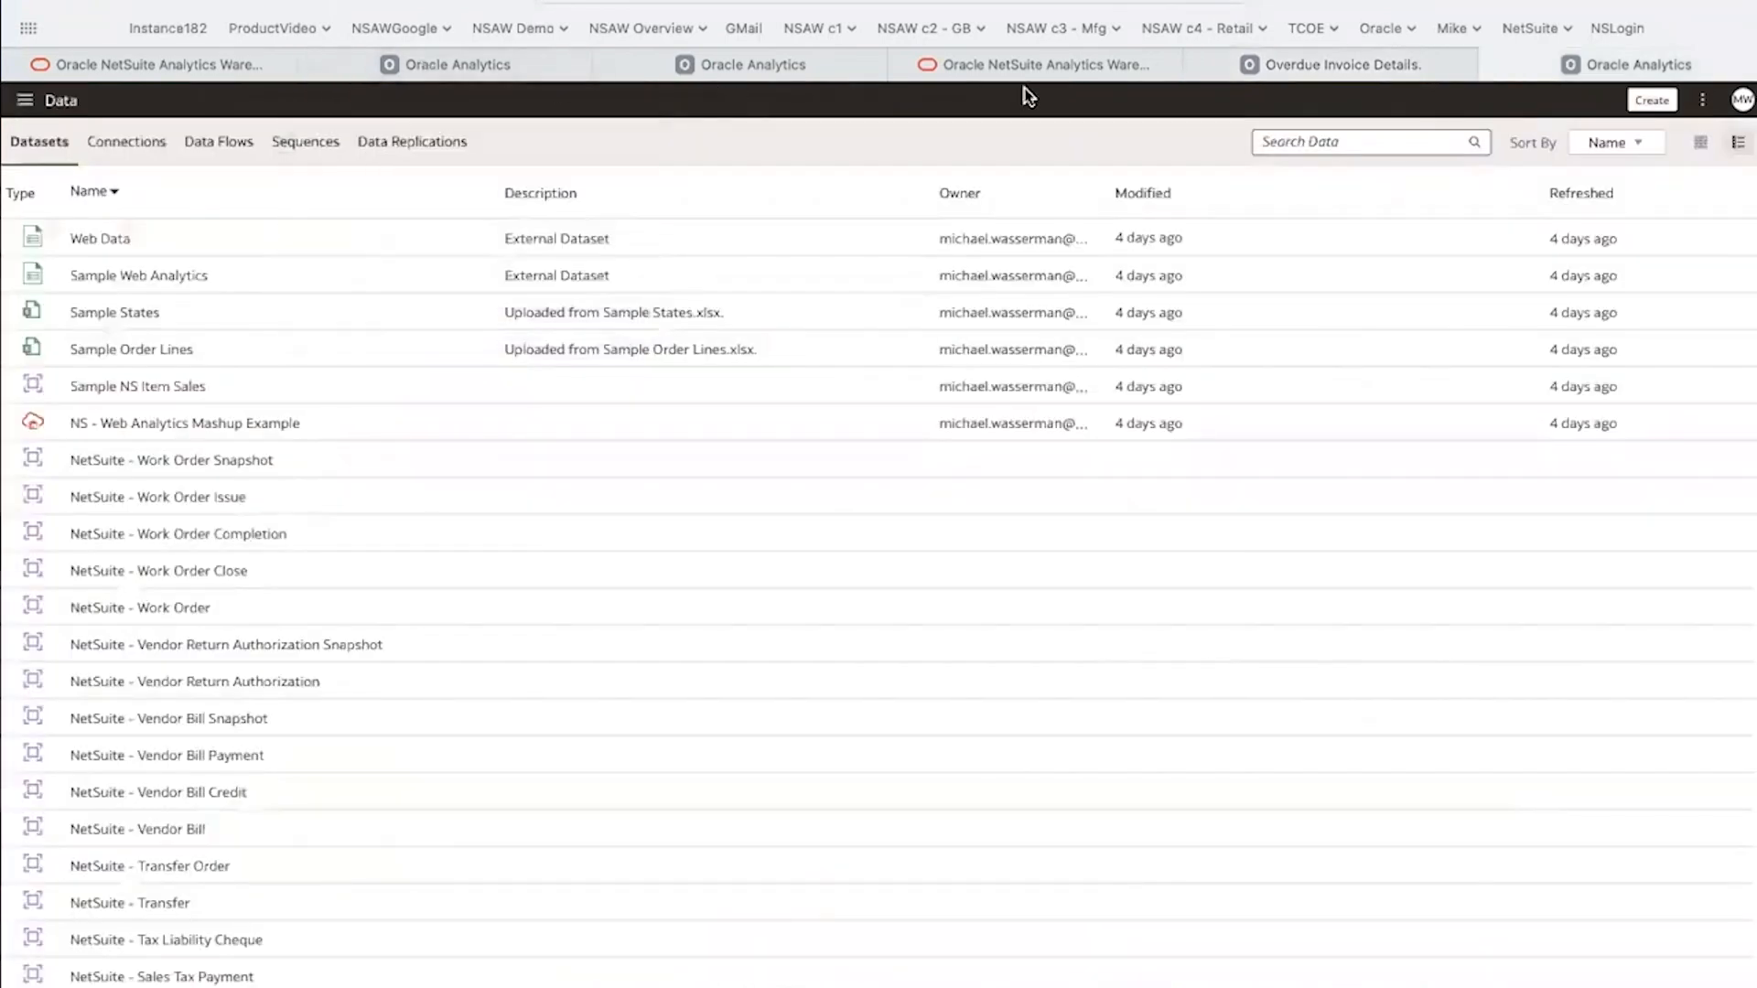
left_click(1652, 100)
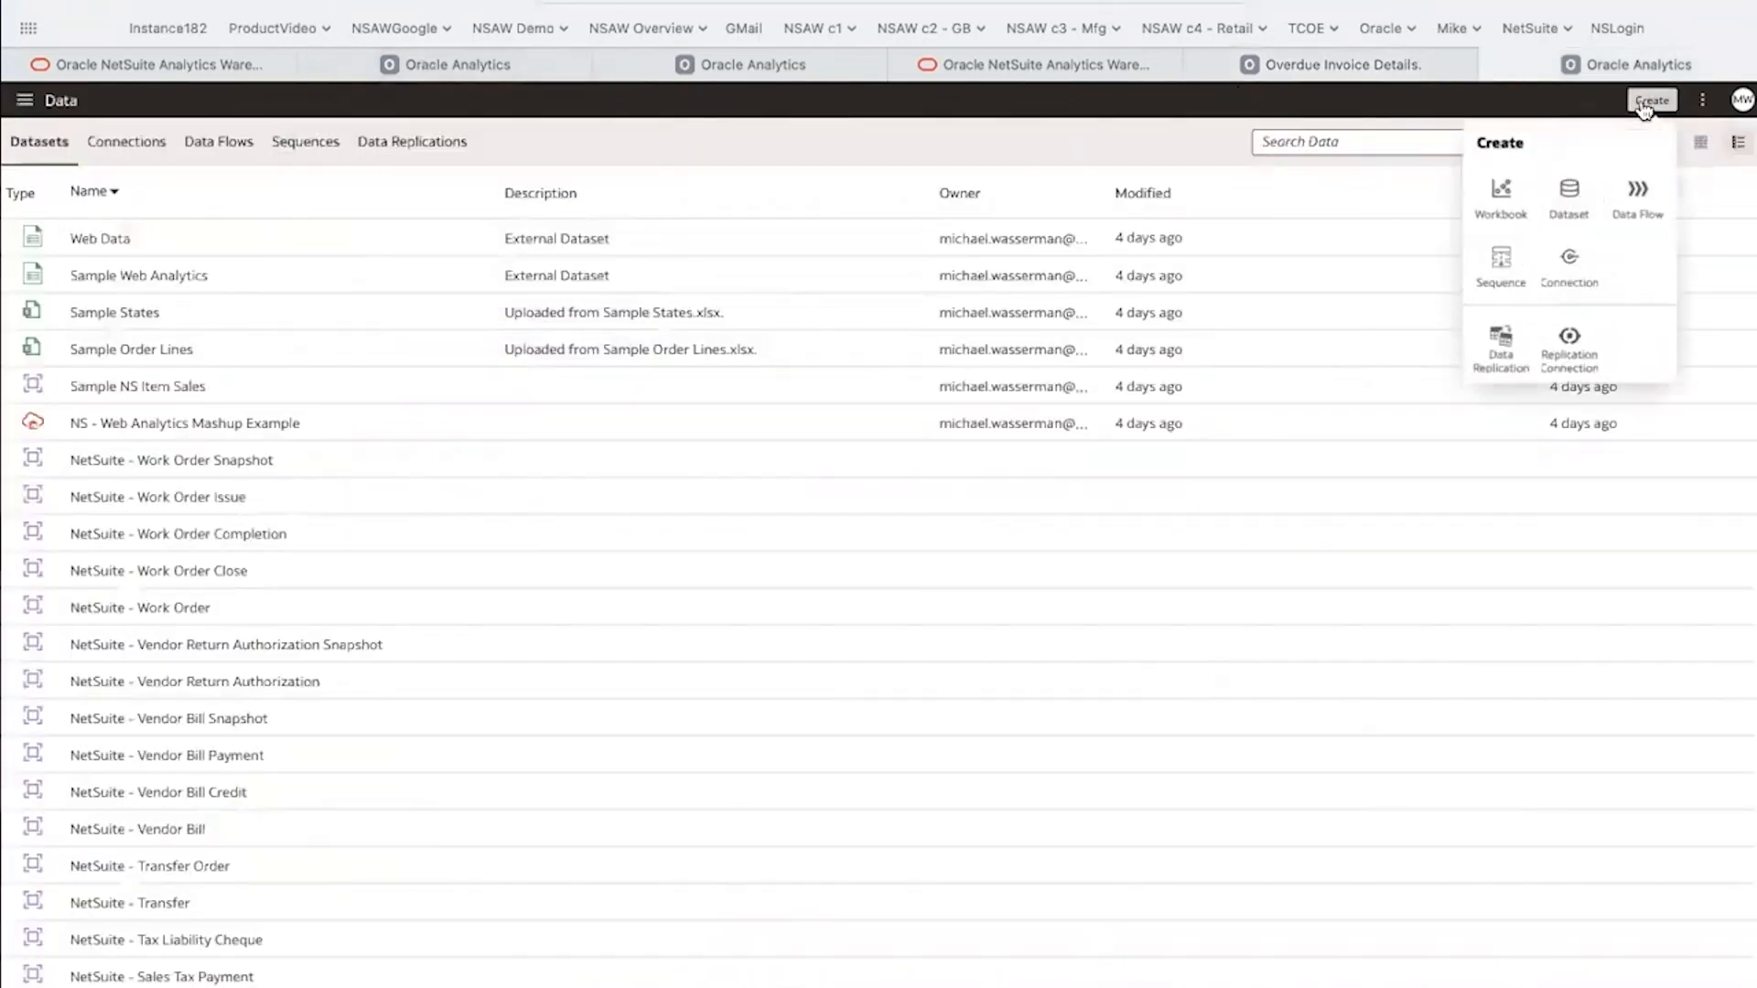
left_click(1580, 282)
scroll(988, 491, "down", 5)
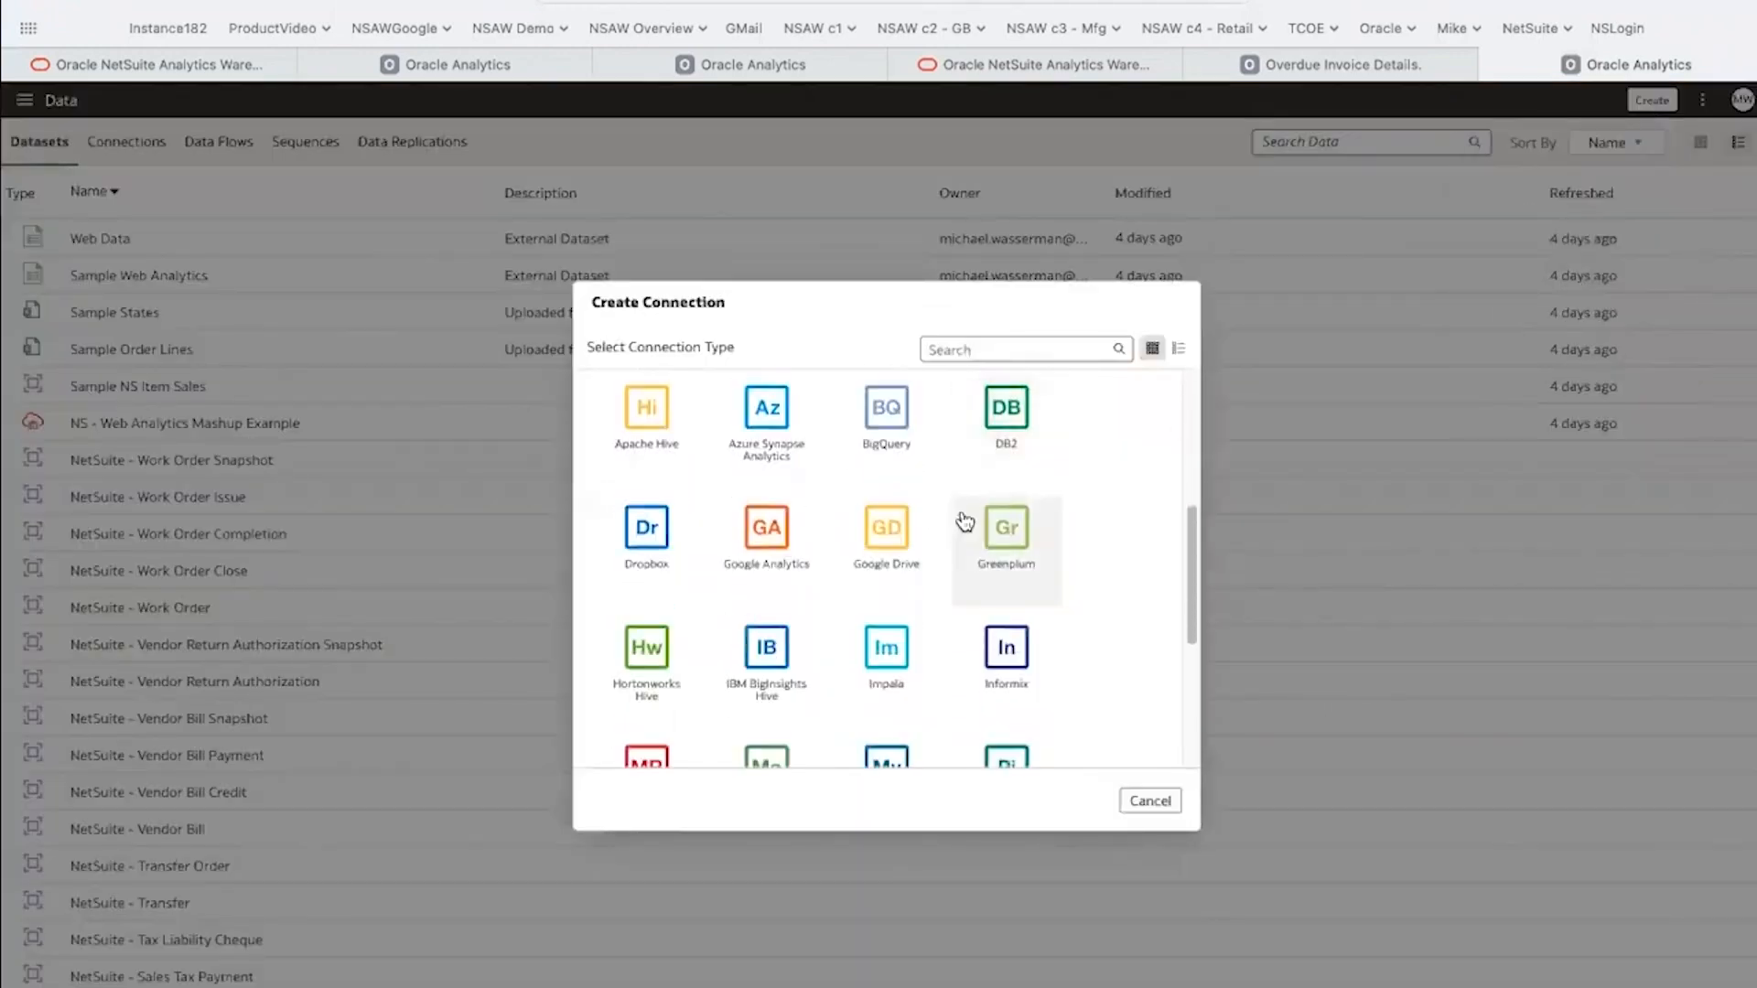
scroll(962, 520, "down", 3)
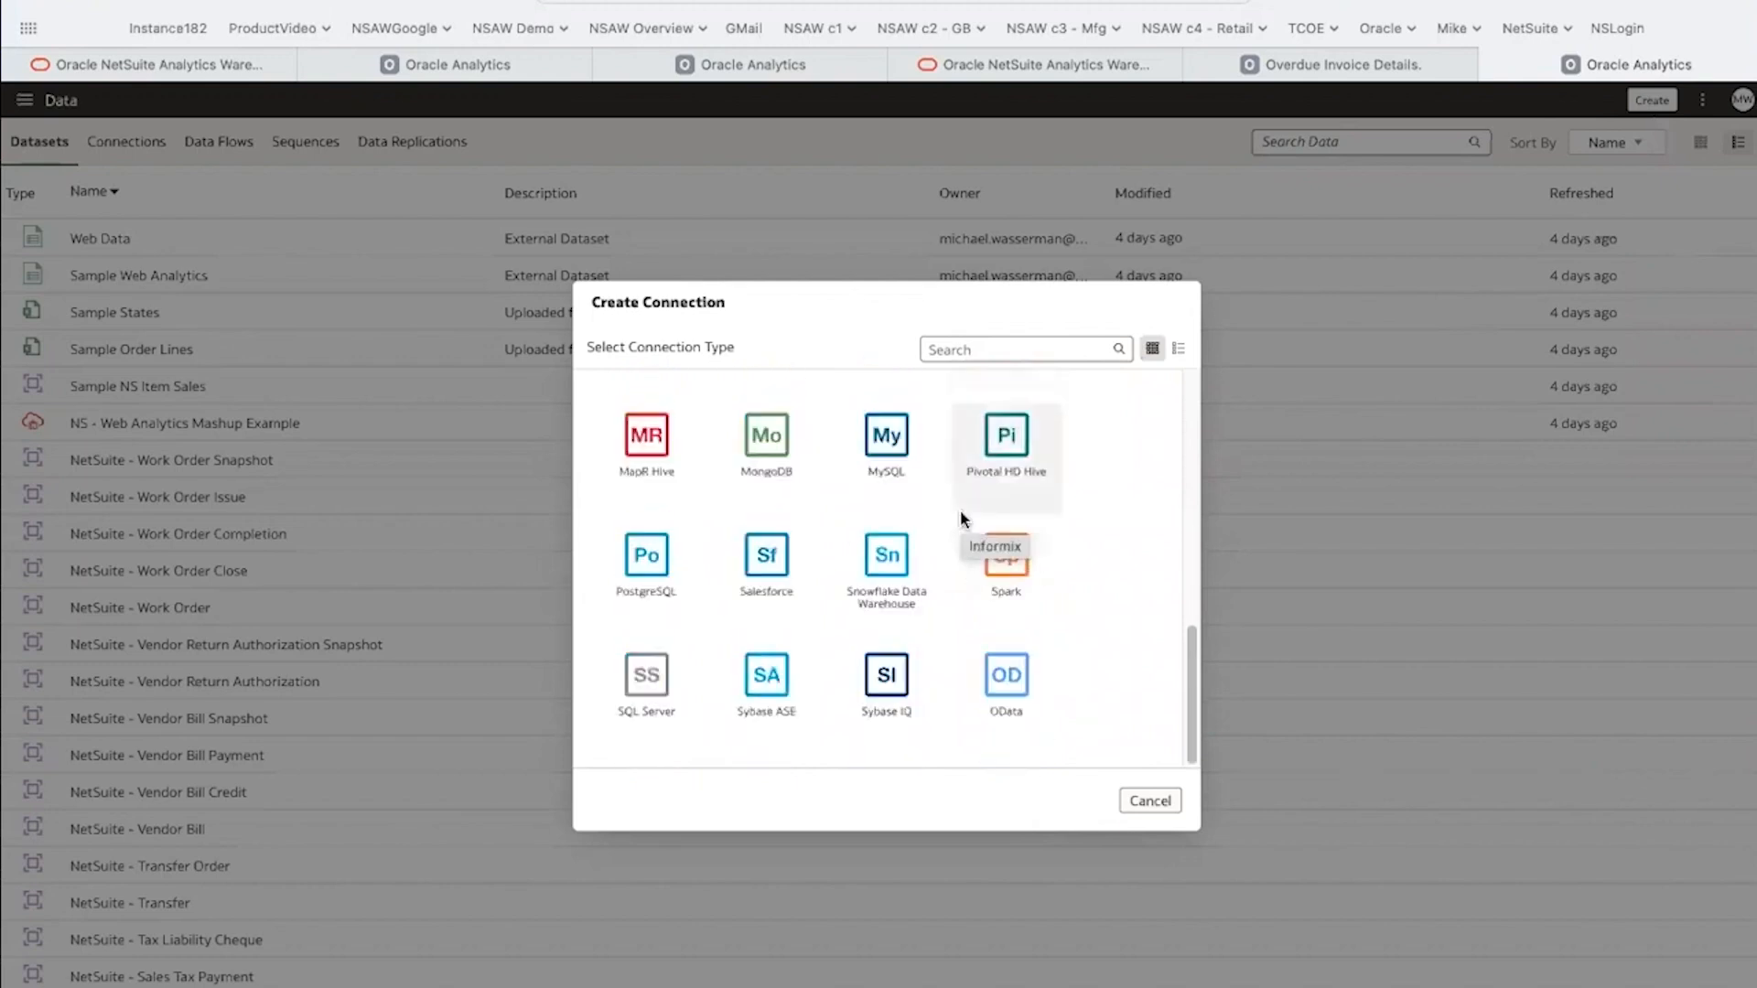
left_click(1141, 804)
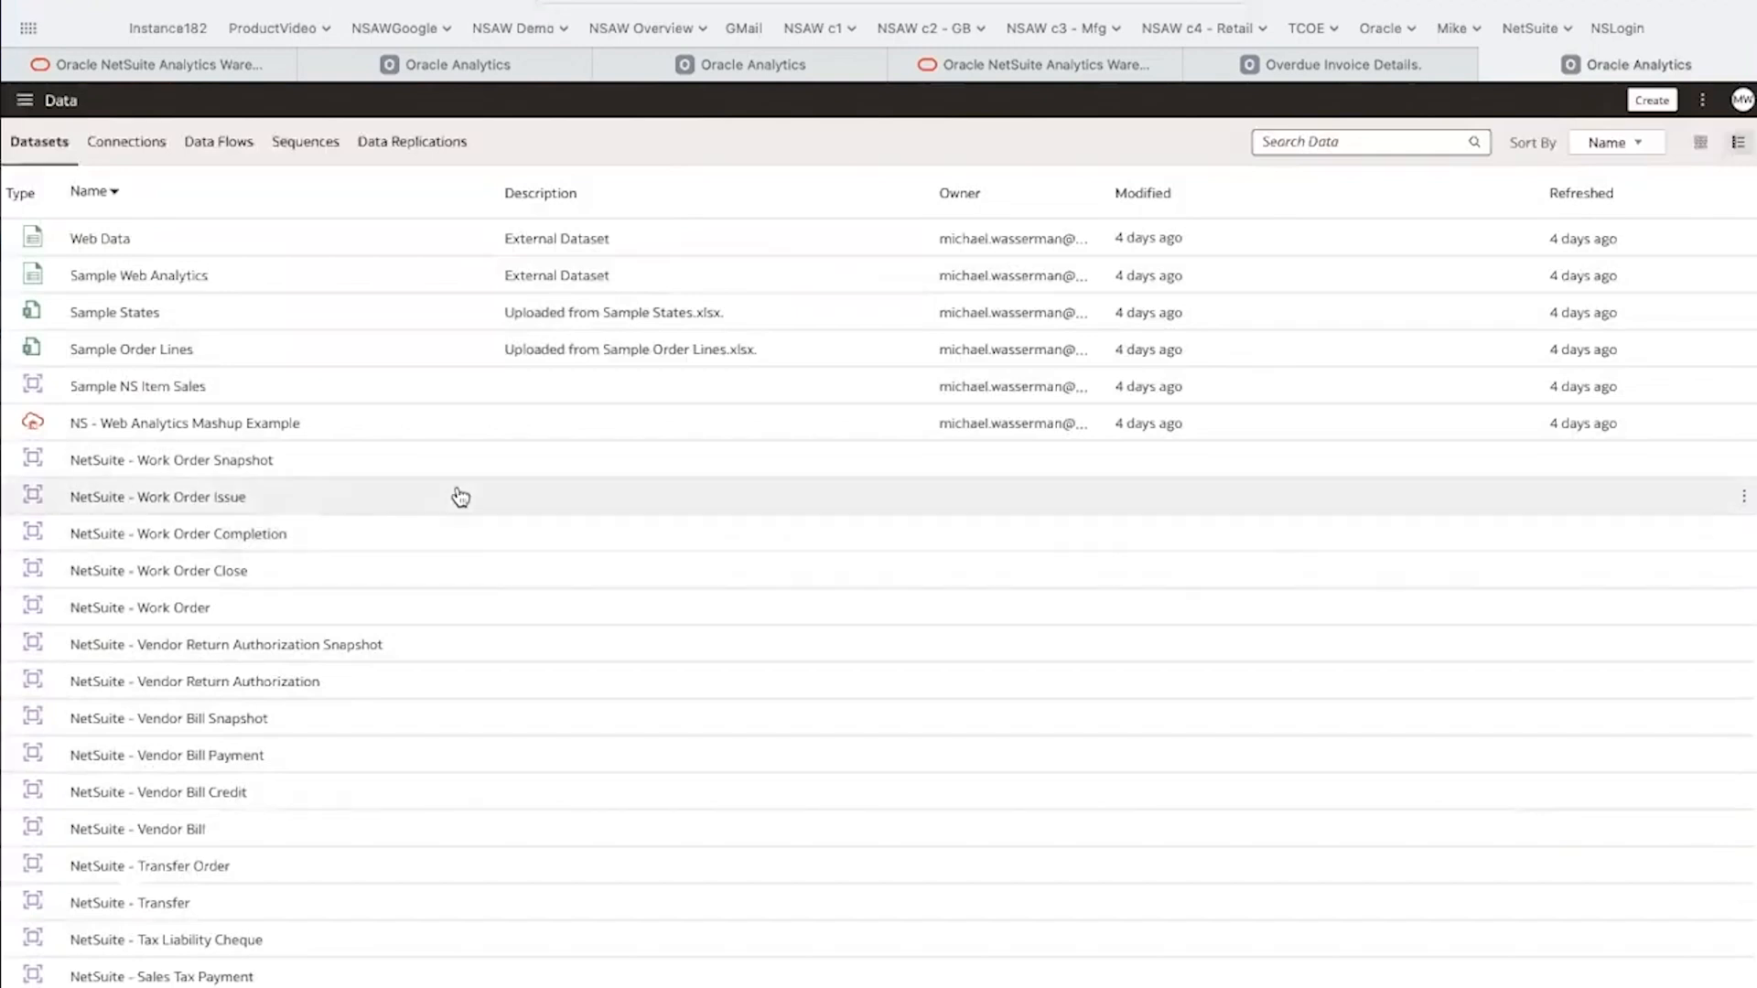
Start a new workbook from the NS - Web Analytics Mashup Example dataset and examine its combined fields.
left_click(190, 424)
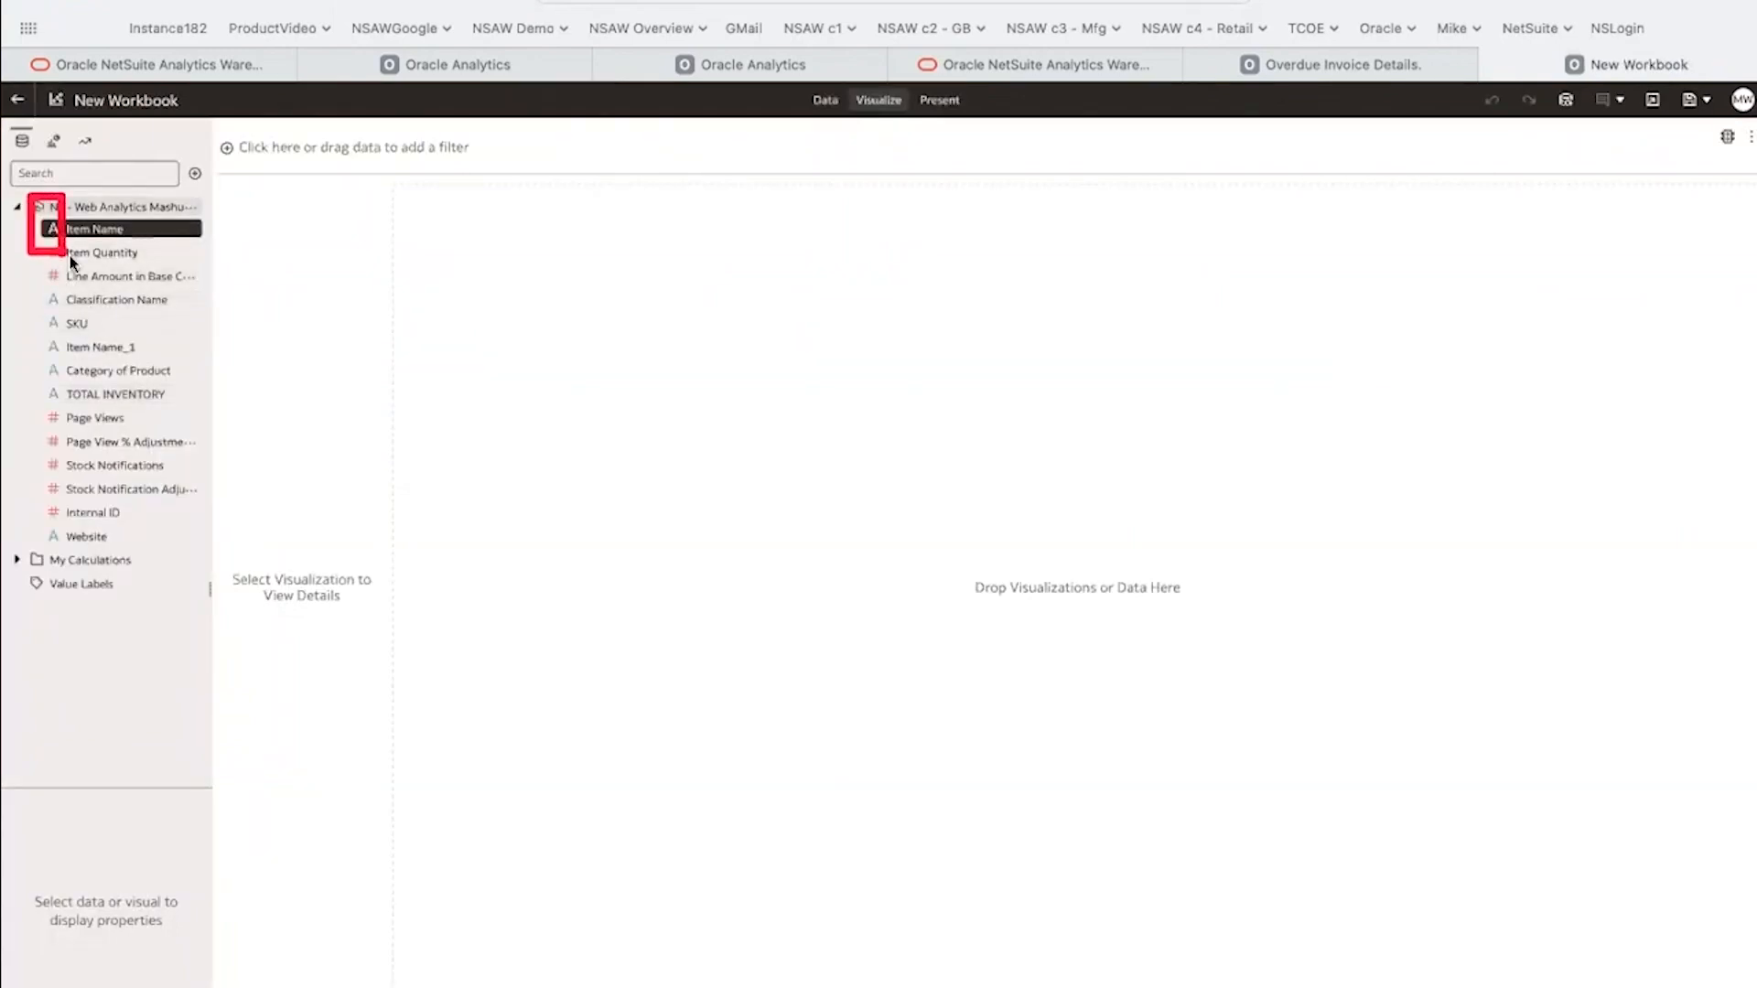
mouse_move(33, 301)
left_mouse_down()
mouse_move(108, 348)
mouse_move(234, 552)
left_mouse_up()
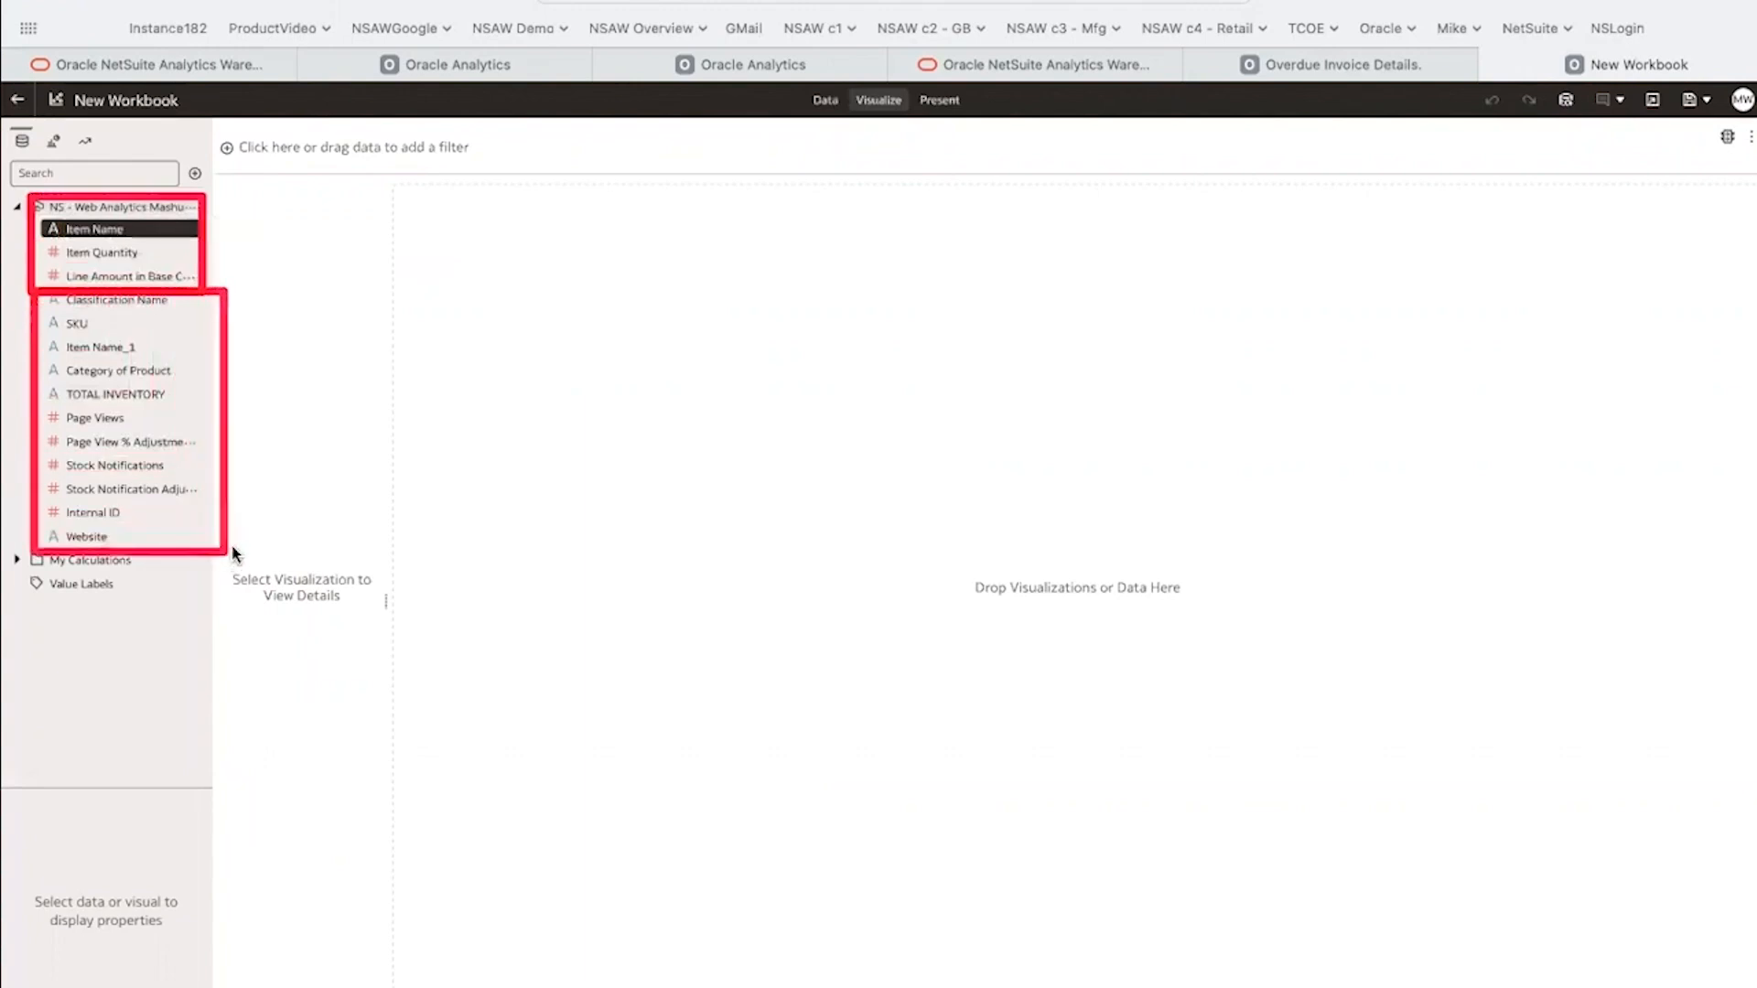
Run Explain on the Page Views measure and review the basic facts charts.
right_click(117, 419)
left_click(181, 517)
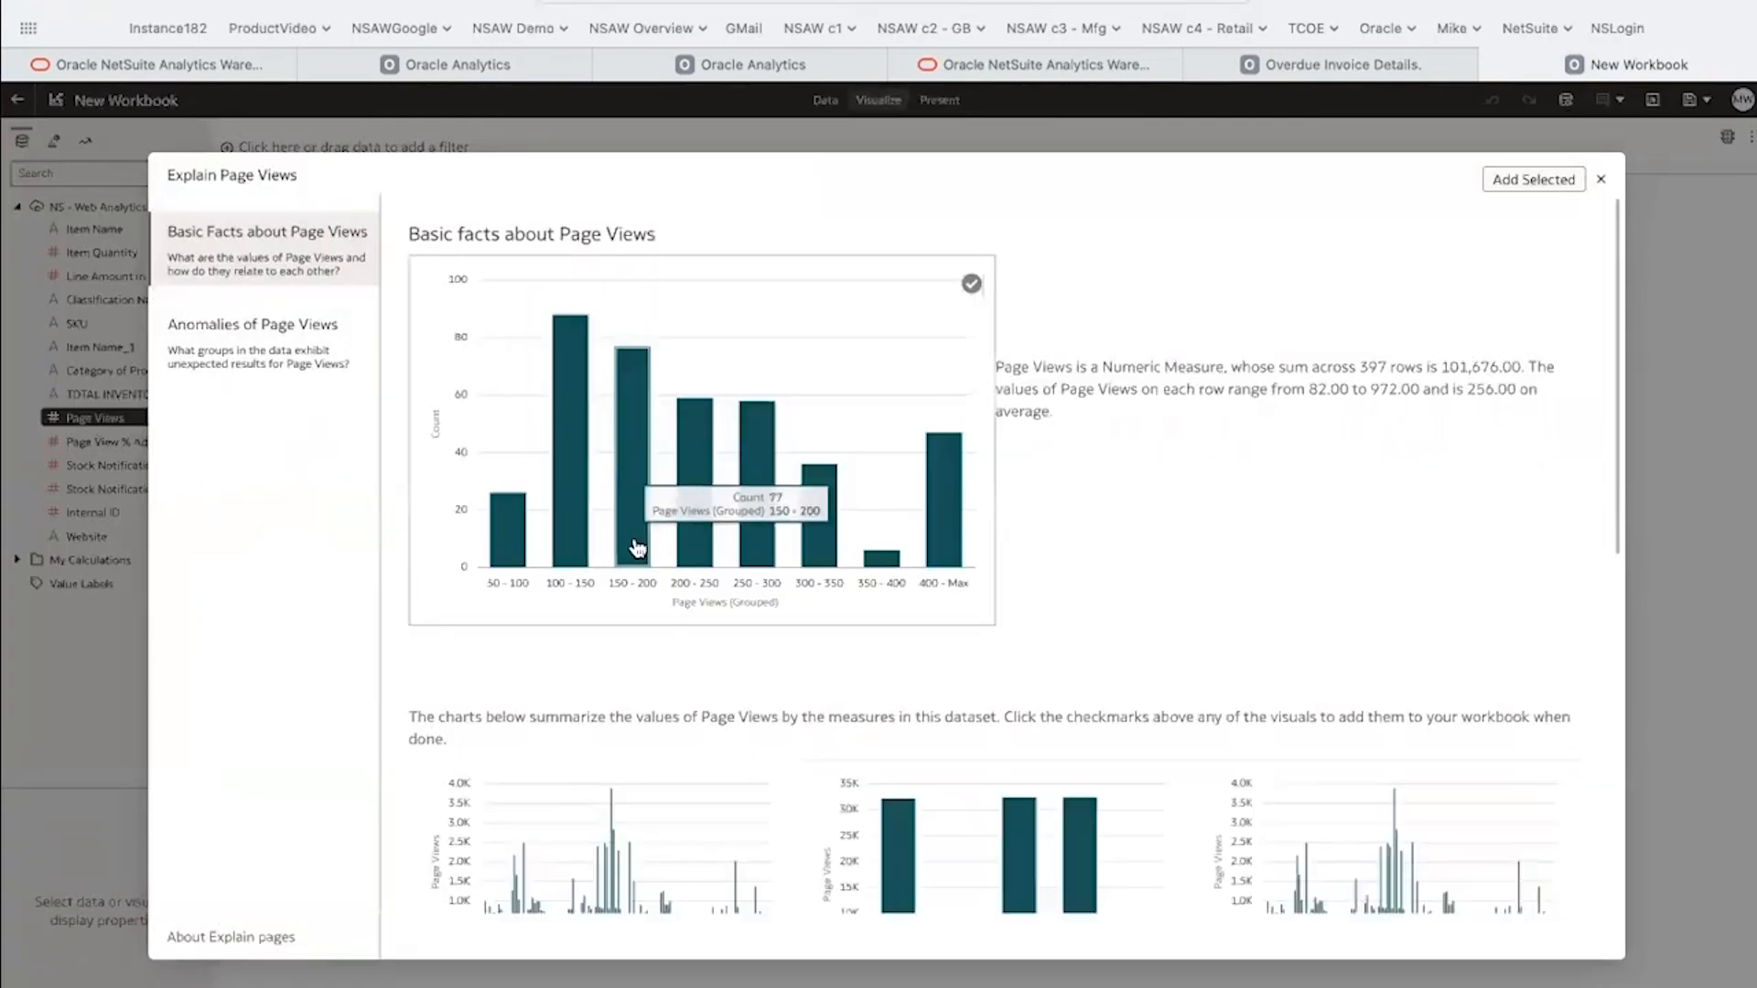
scroll(650, 568, "down", 4)
scroll(651, 575, "down", 2)
scroll(650, 574, "down", 2)
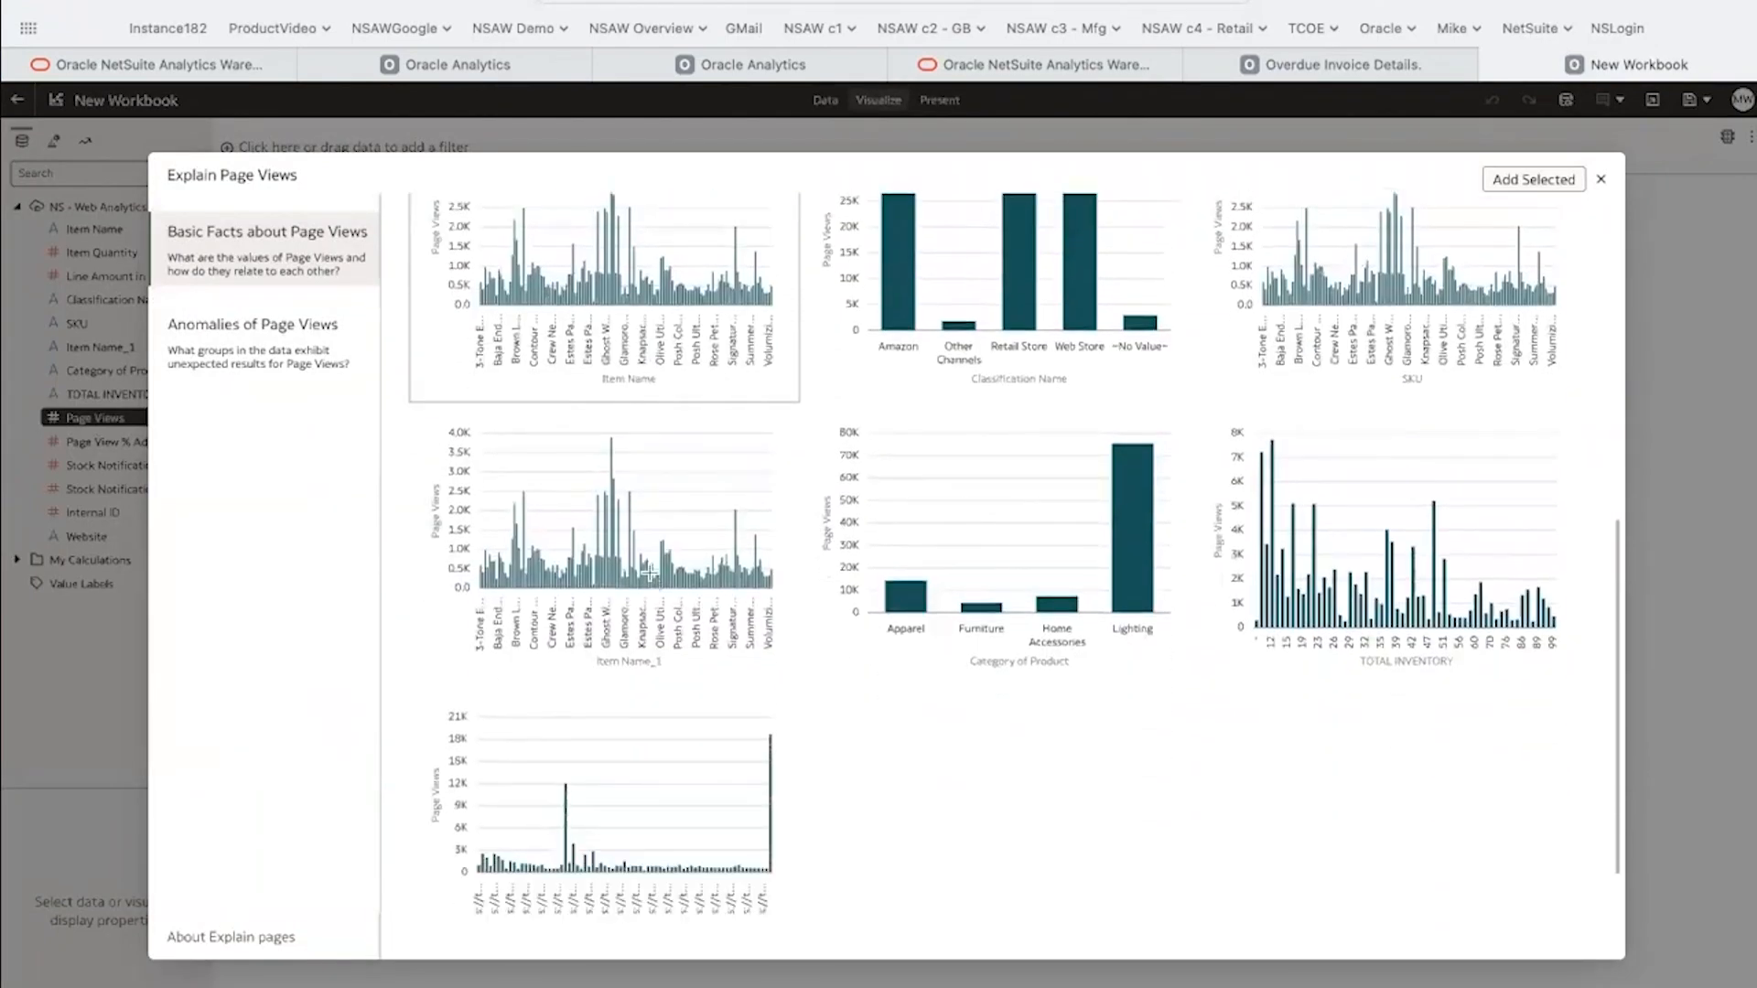
Select the Page Views by Item Name chart in the Explain results and add it to the workbook.
scroll(783, 441, "up", 1)
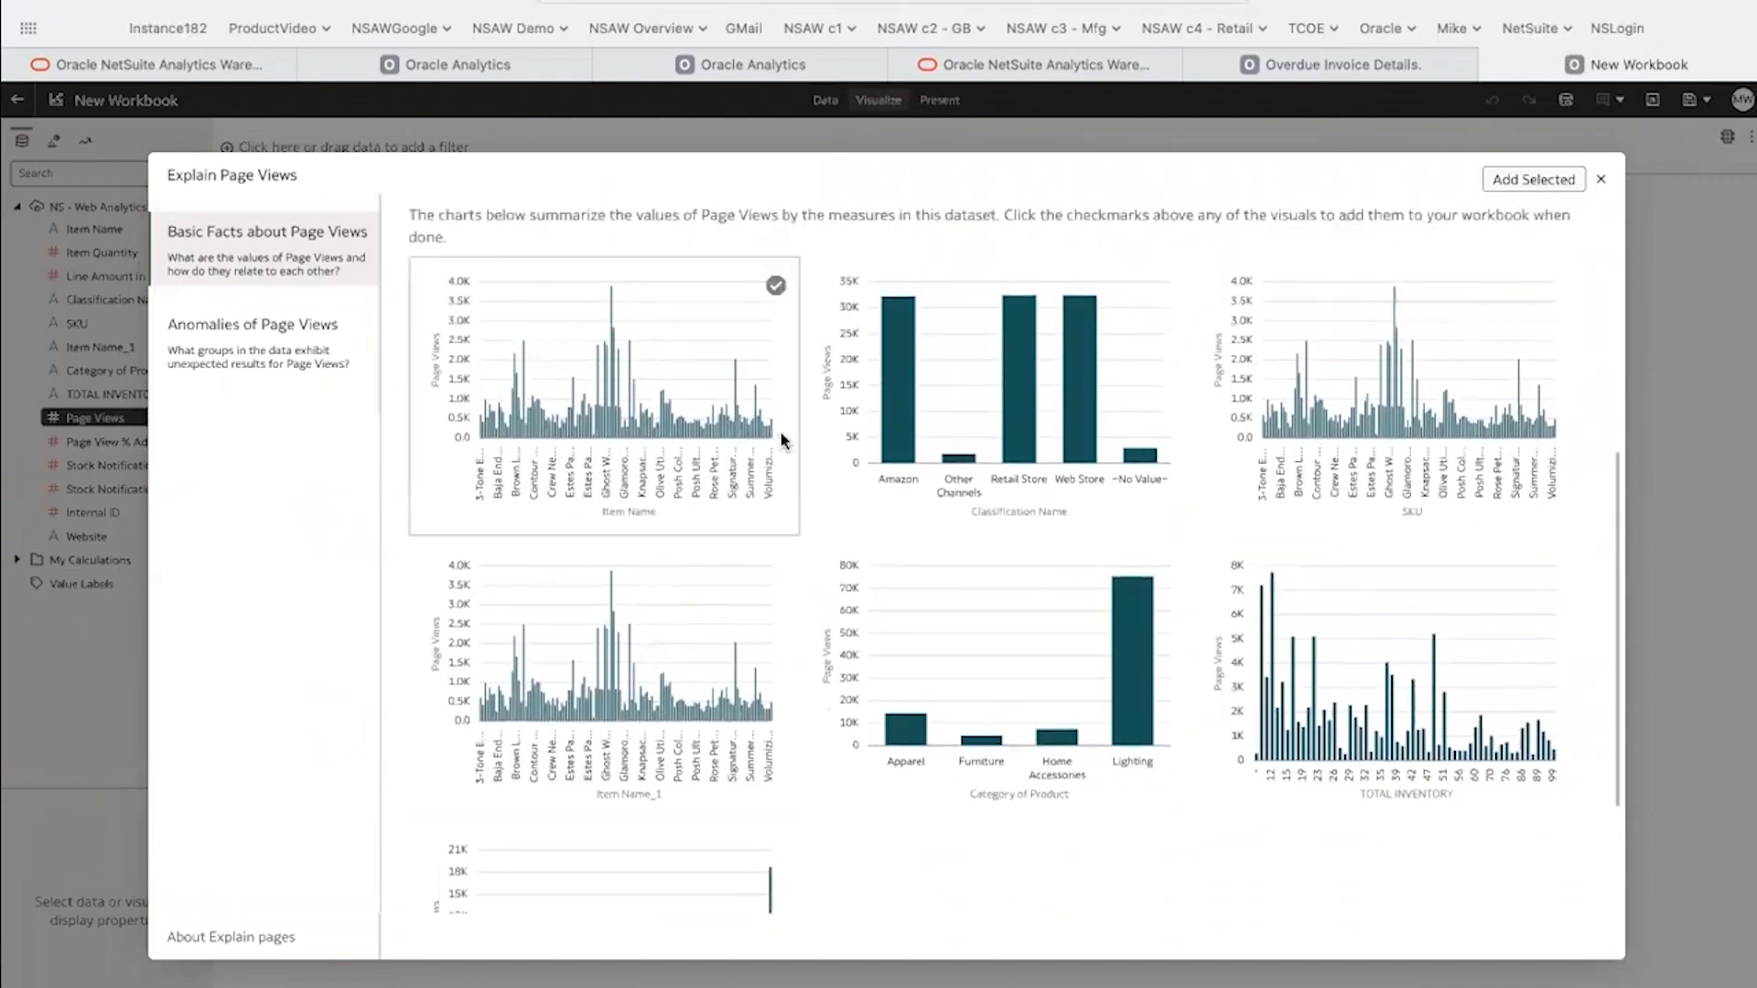
left_click(779, 291)
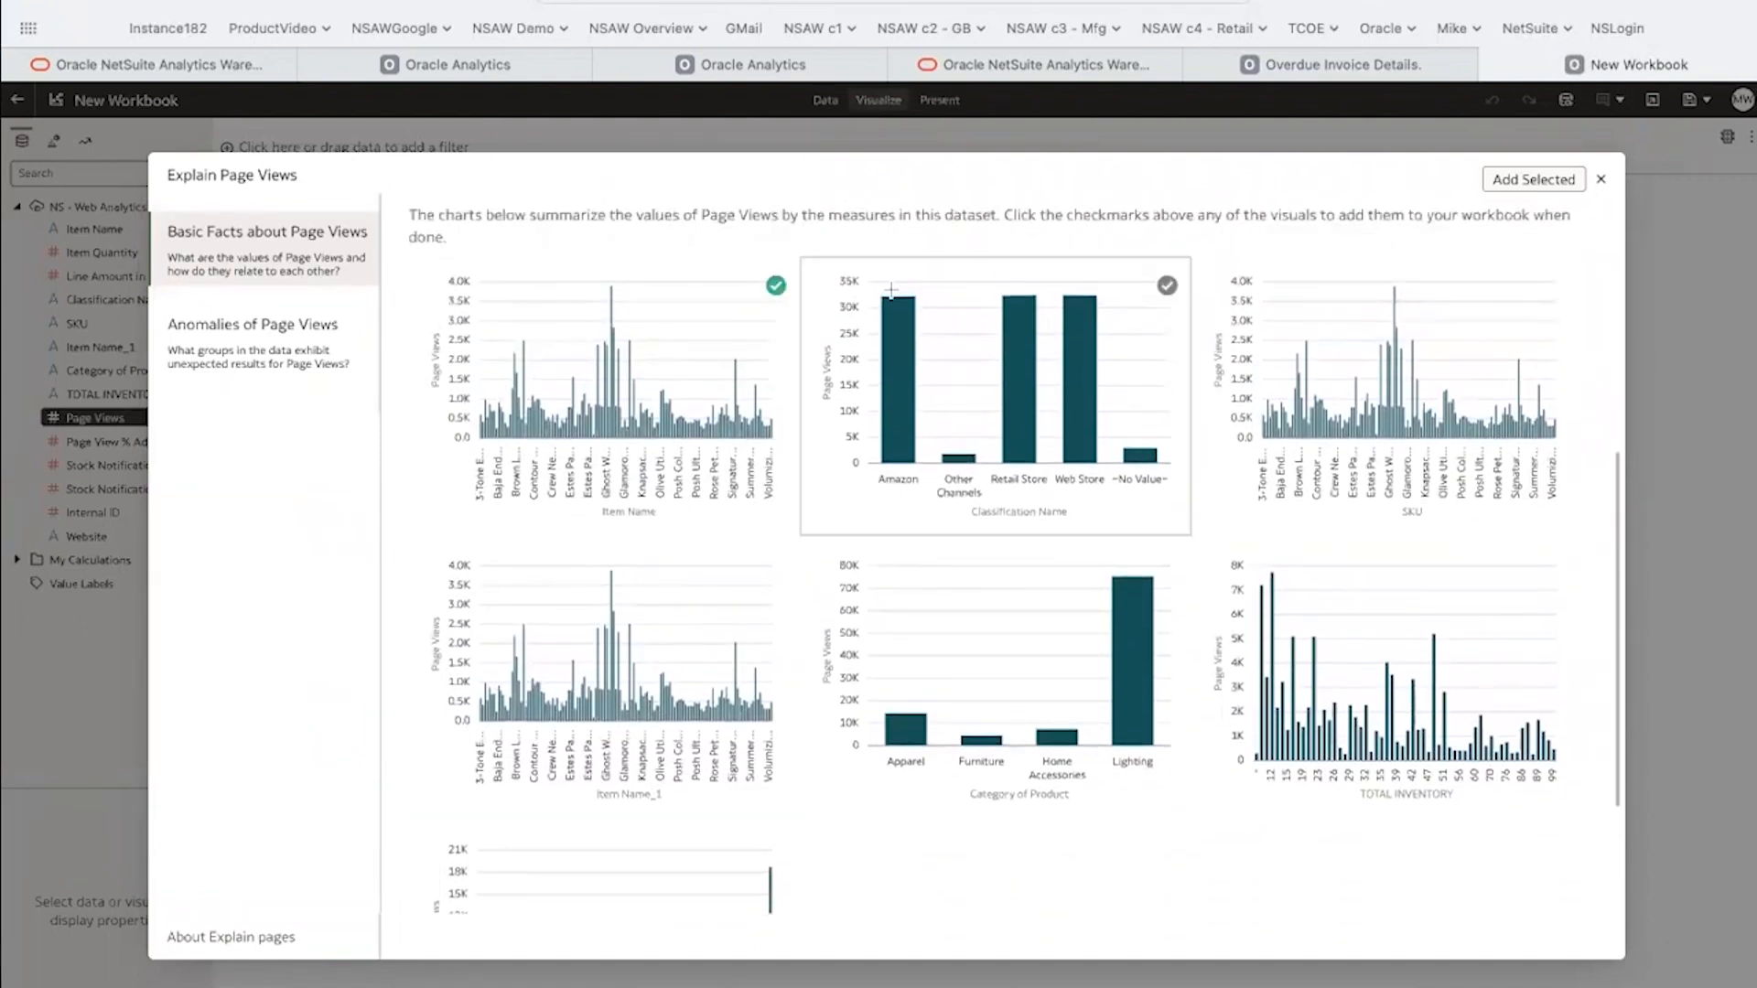
left_click(1534, 182)
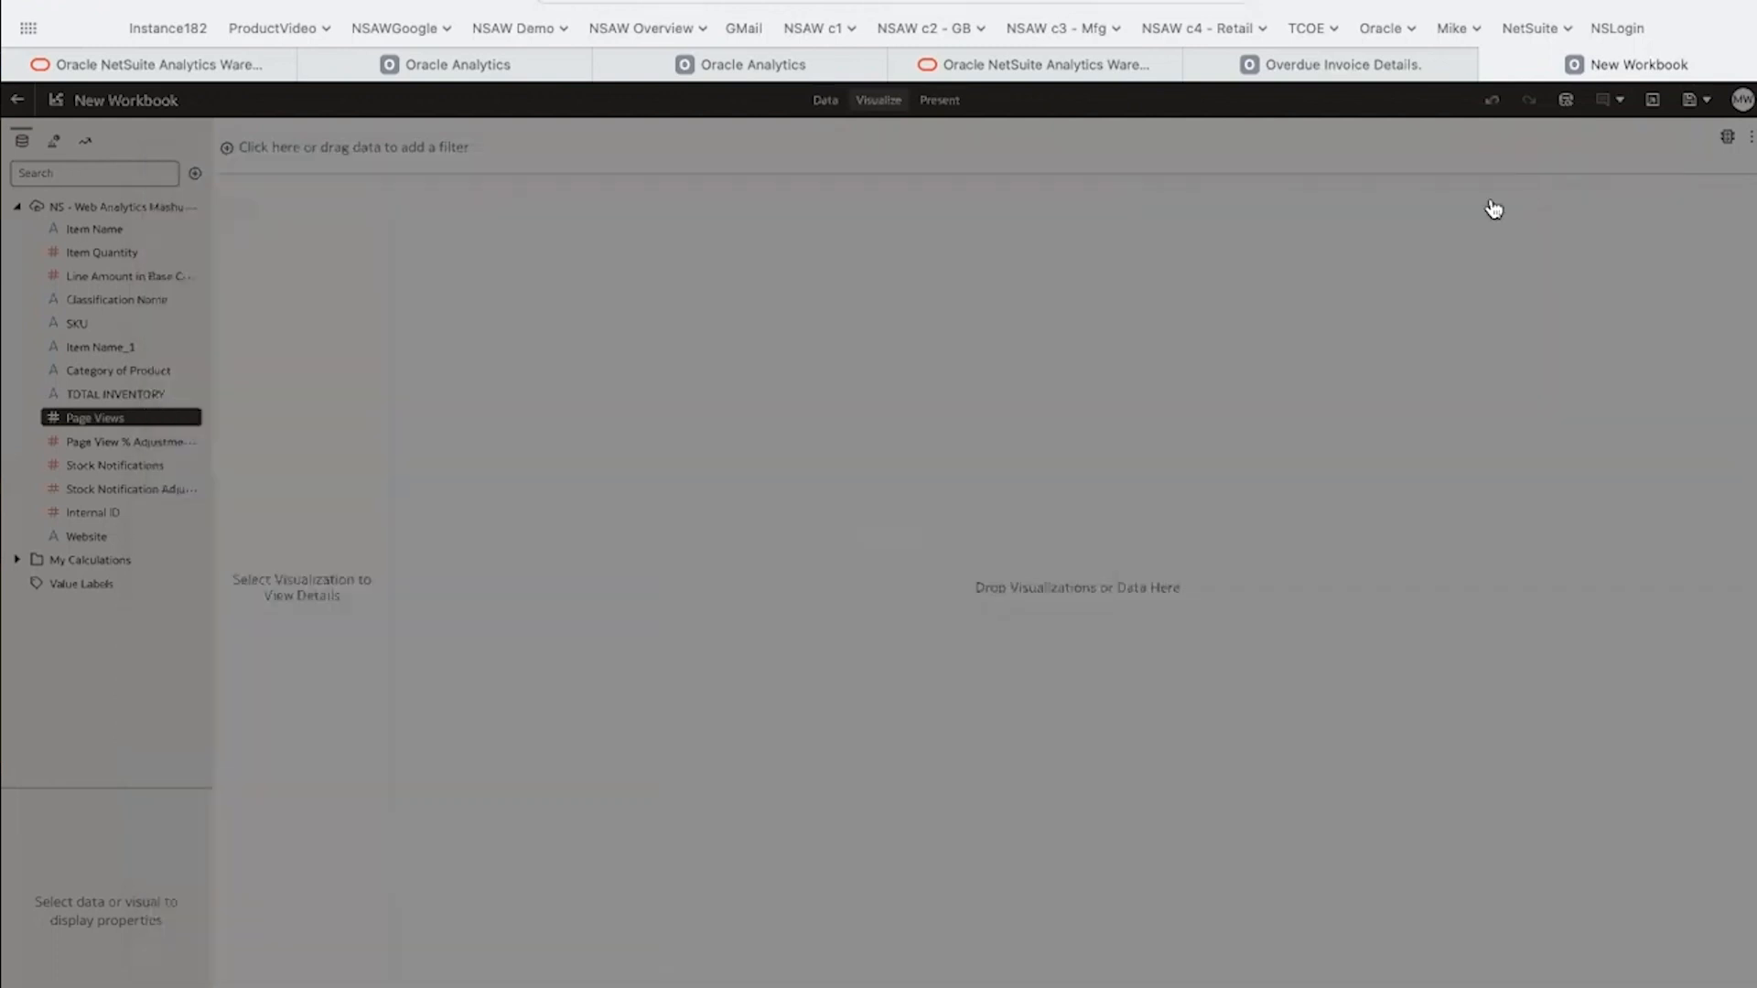
Add Line Amount in Base Currency to the bar chart's Y-axis values and plot it on the Y2 axis.
left_click_drag(145, 276, 269, 356)
right_click(271, 357)
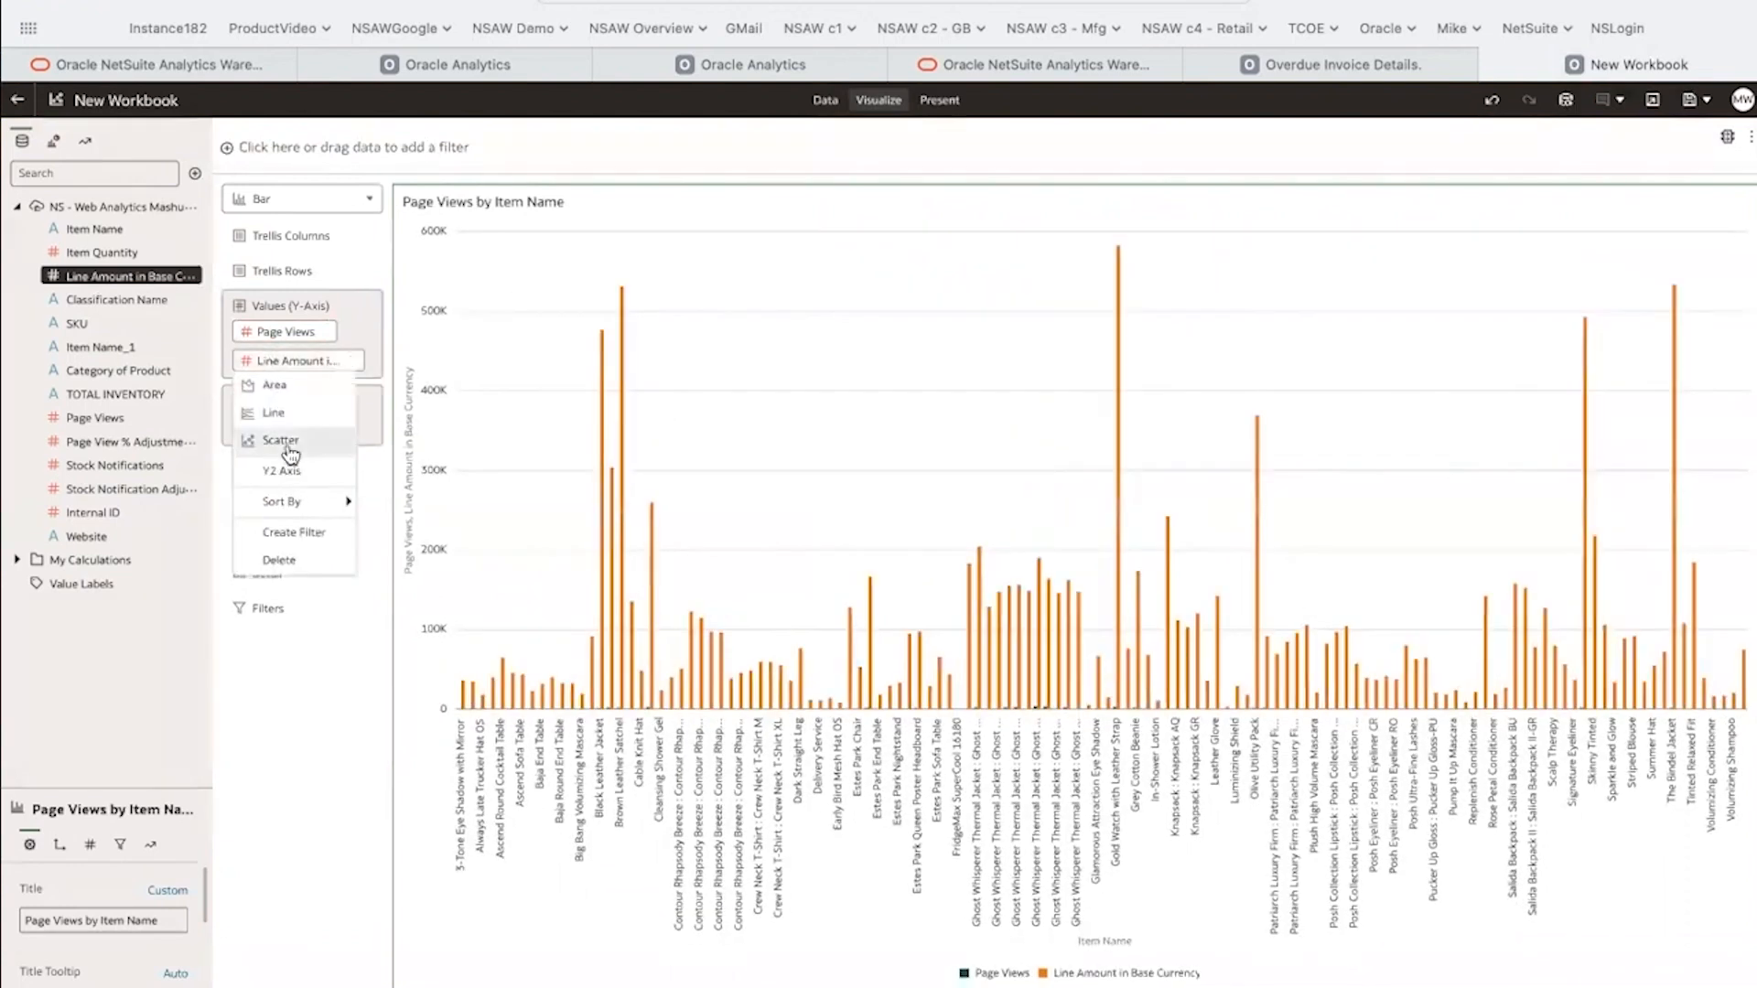
left_click(293, 468)
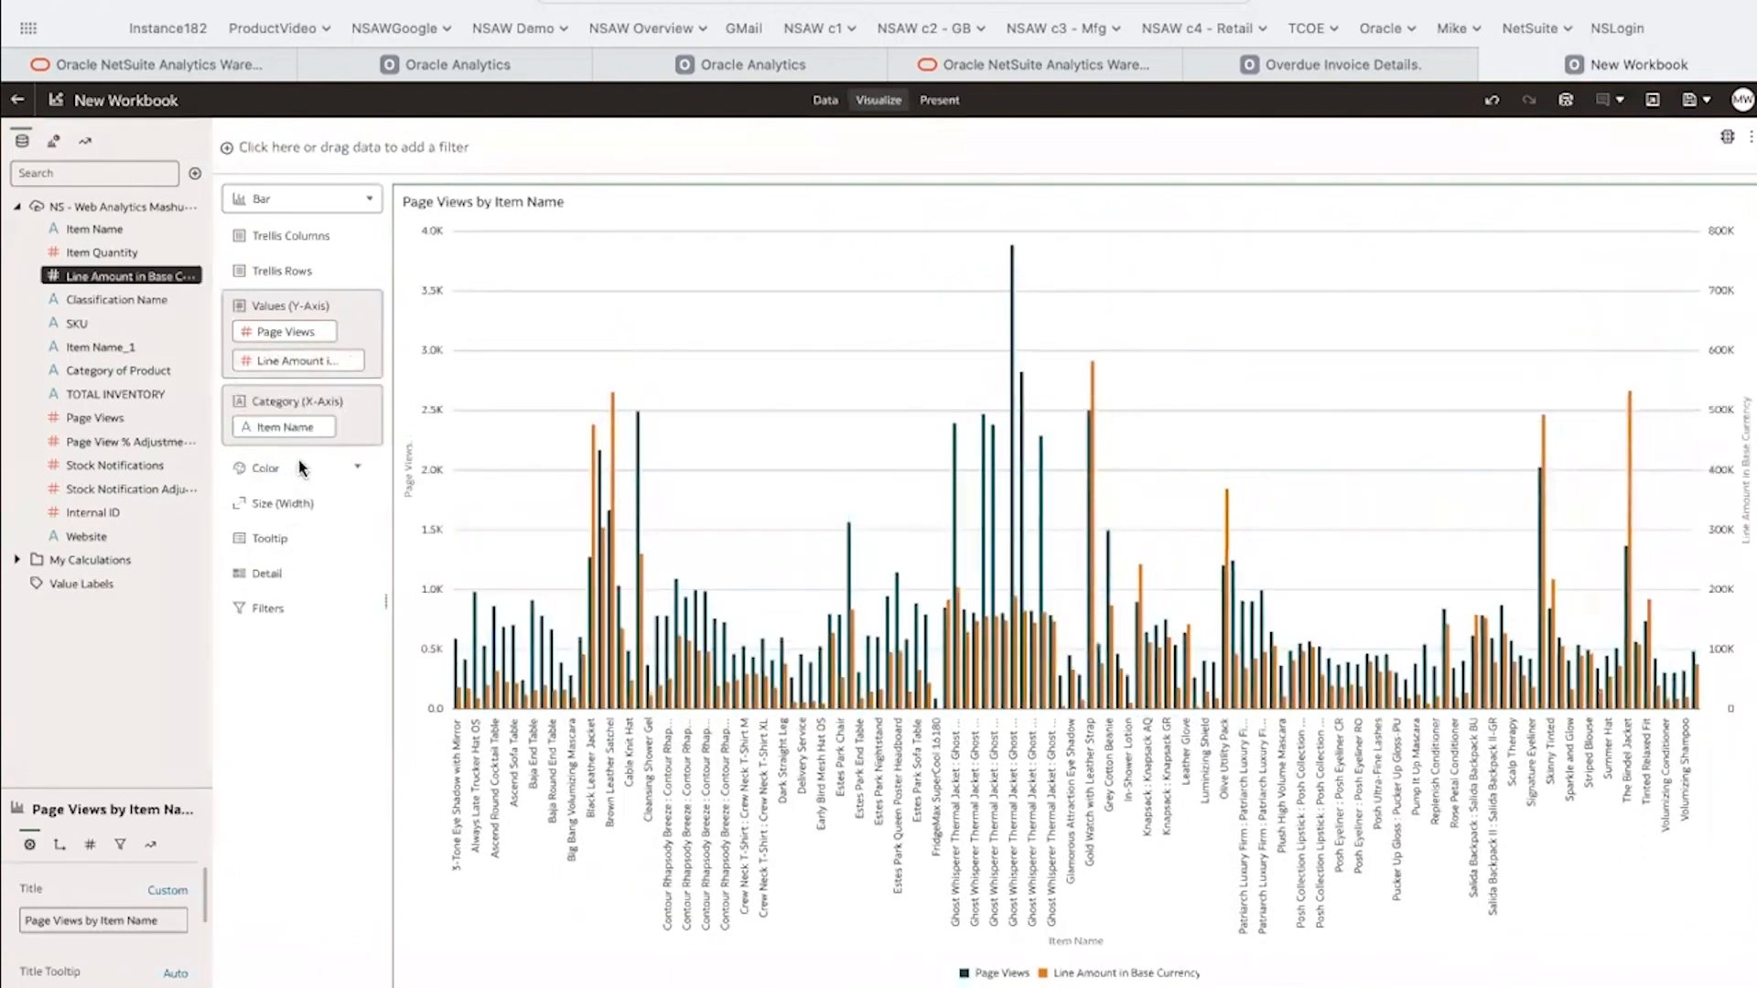
Change the Page Views by Item Name chart to a scatter plot and add a trend line.
left_click(367, 203)
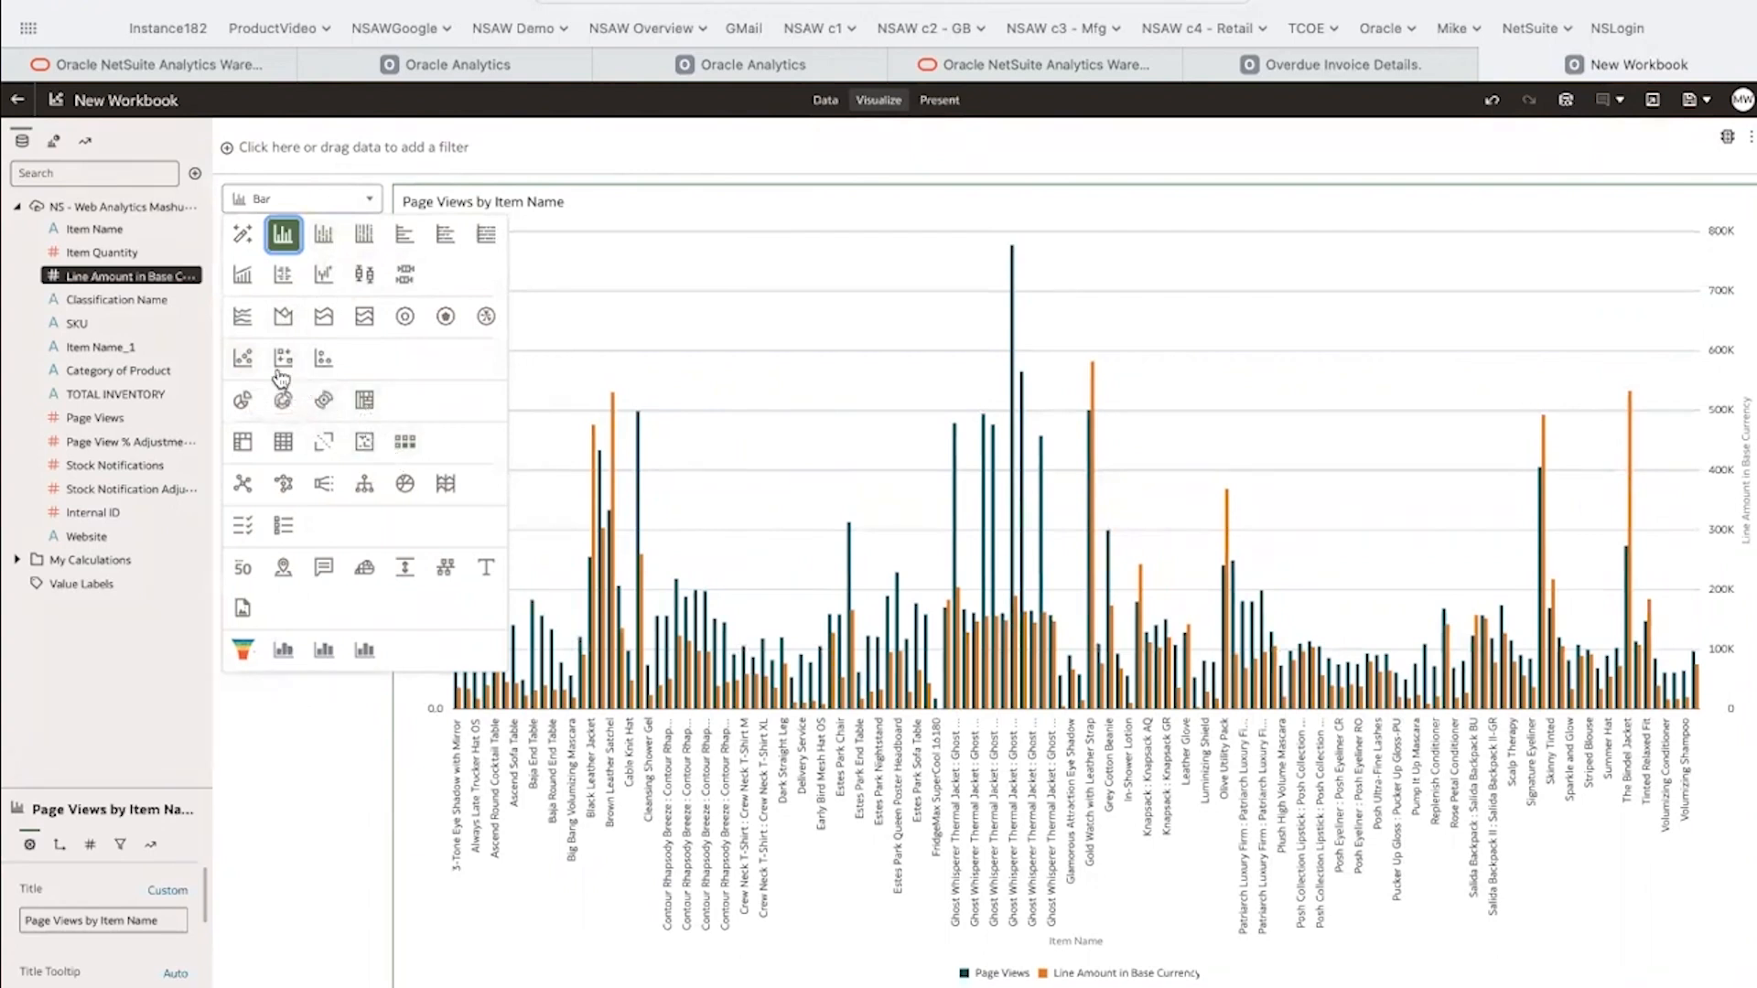
left_click(244, 358)
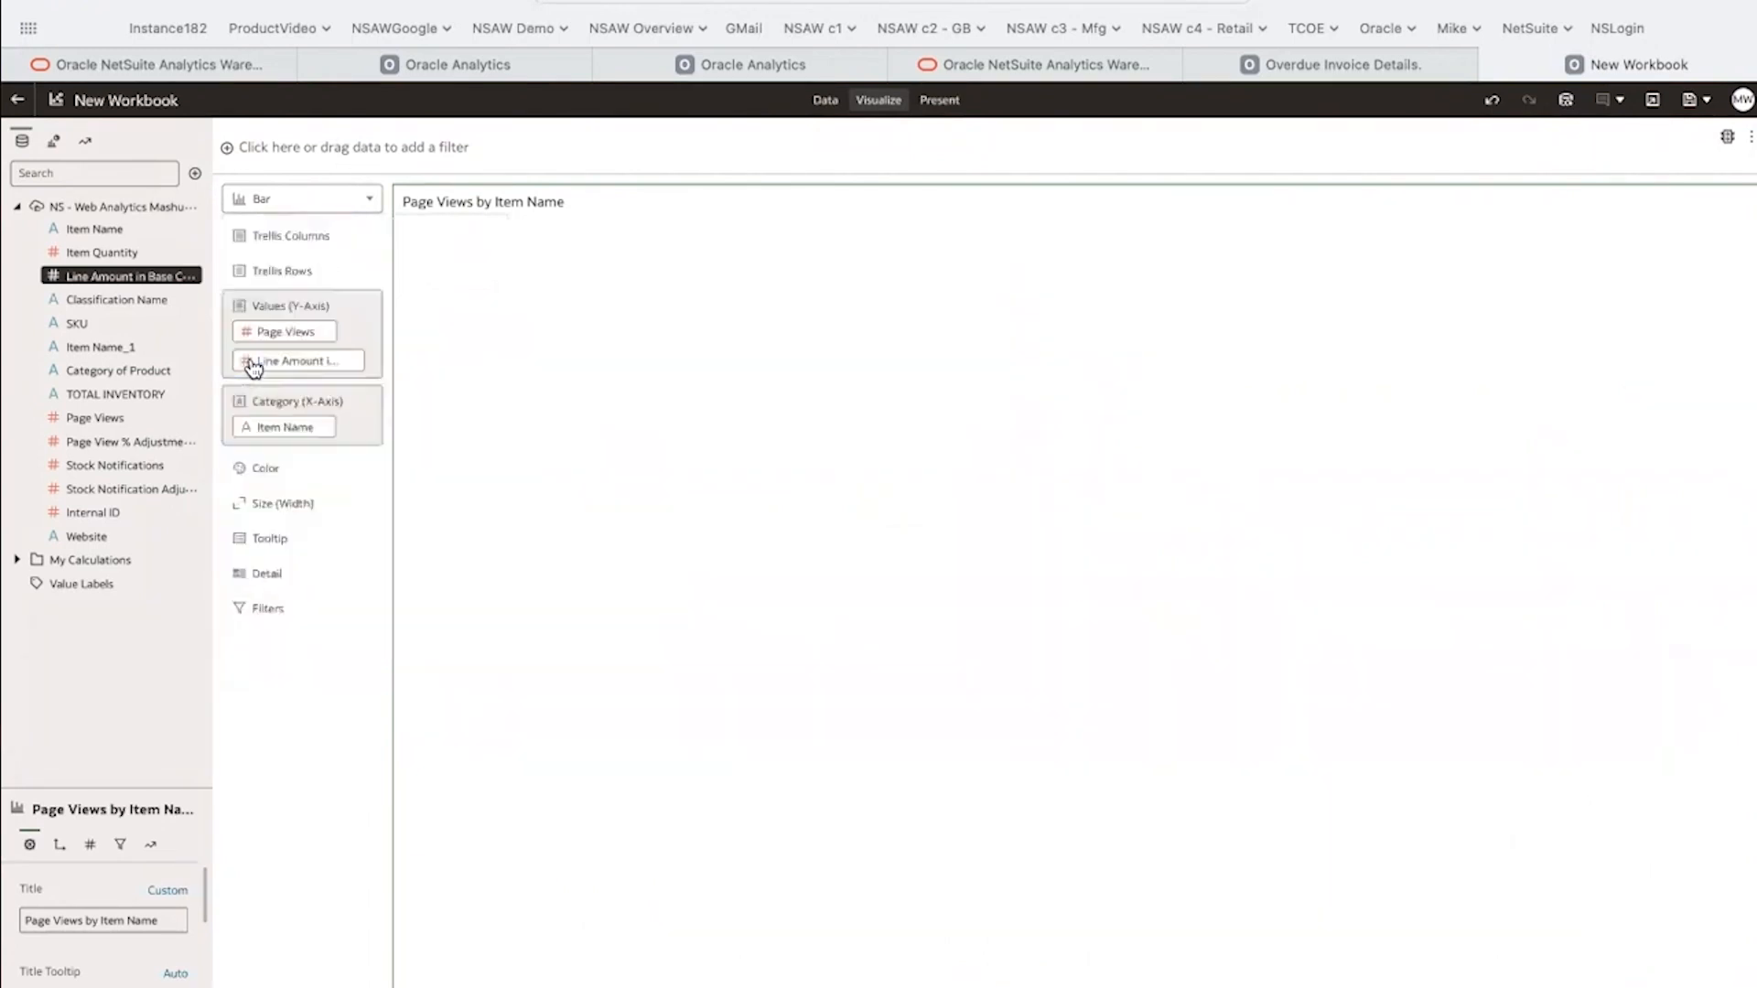
right_click(817, 427)
mouse_move(979, 502)
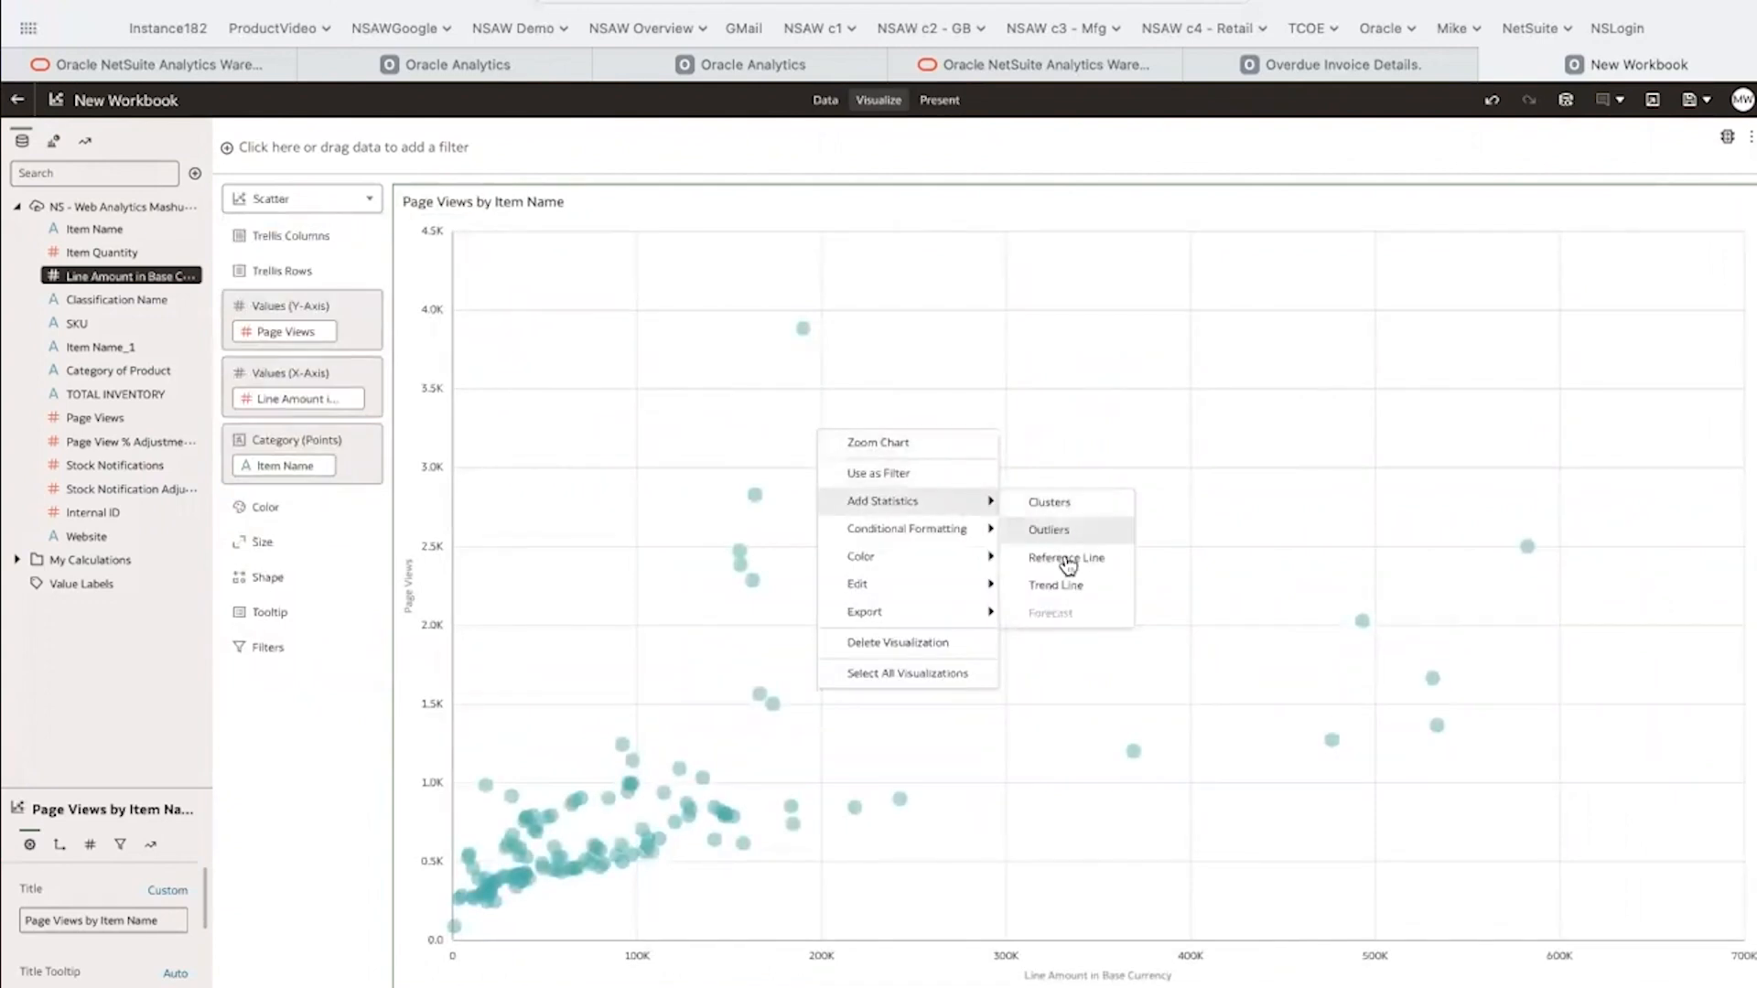
left_click(1076, 589)
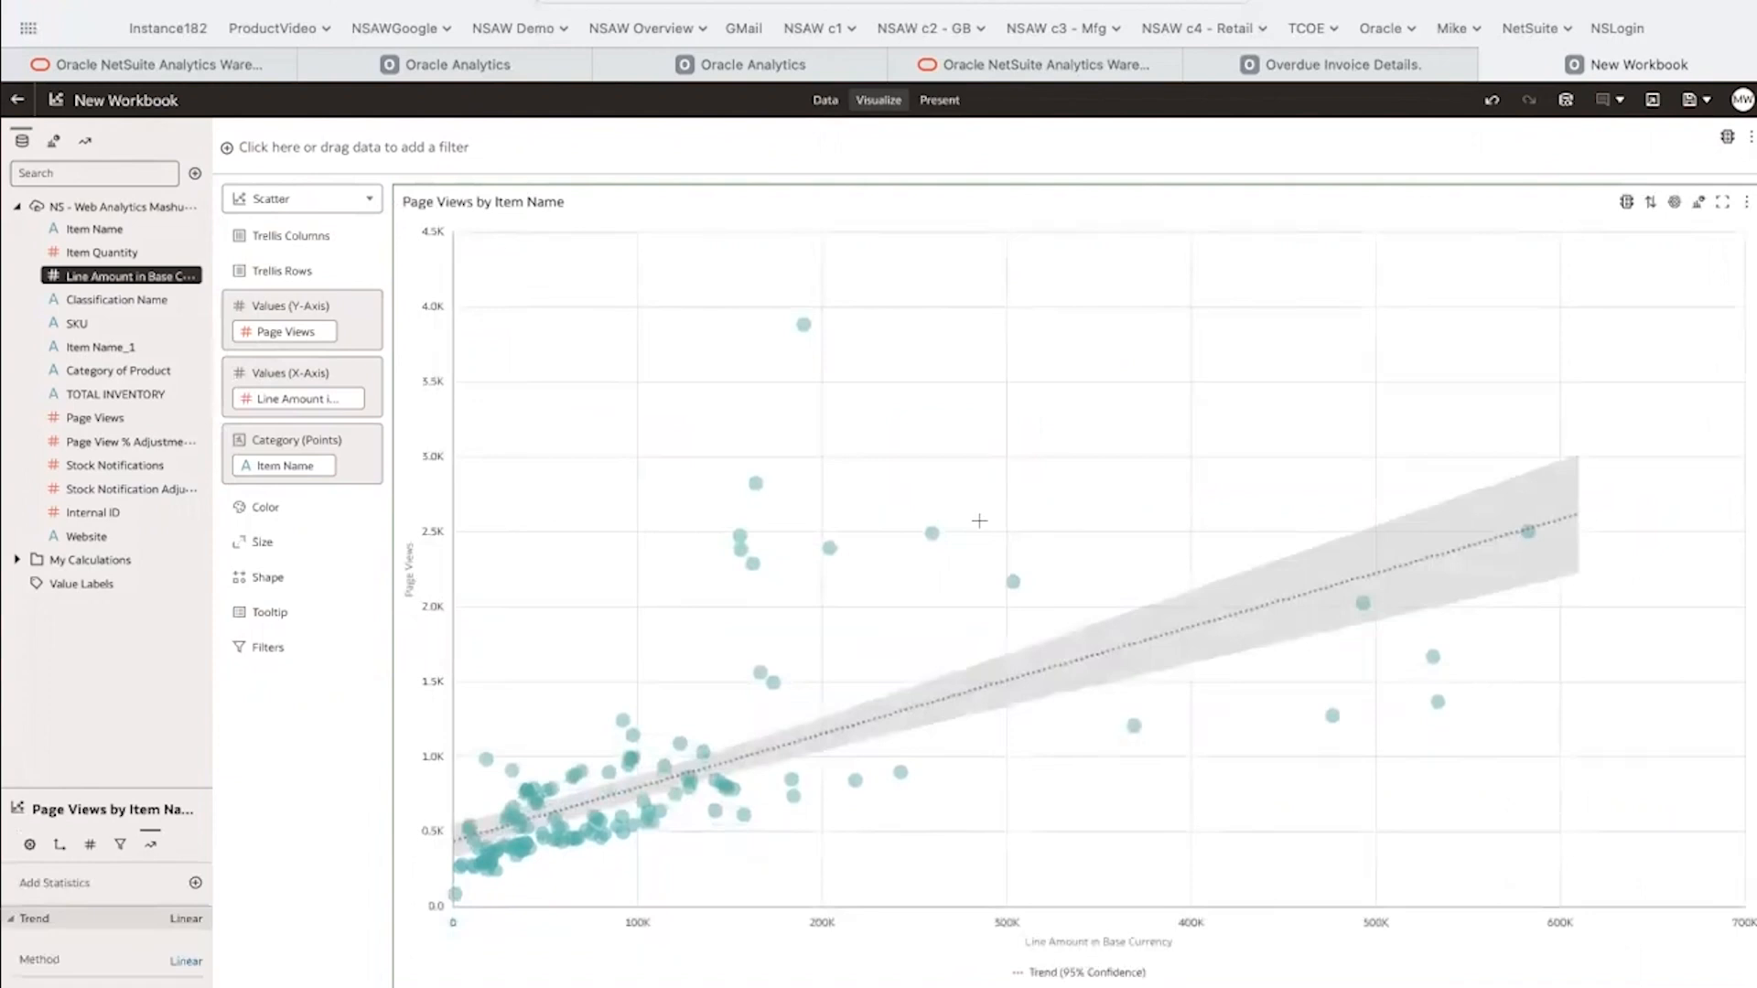
Add a reference line and outliers statistics to the scatter chart.
right_click(954, 470)
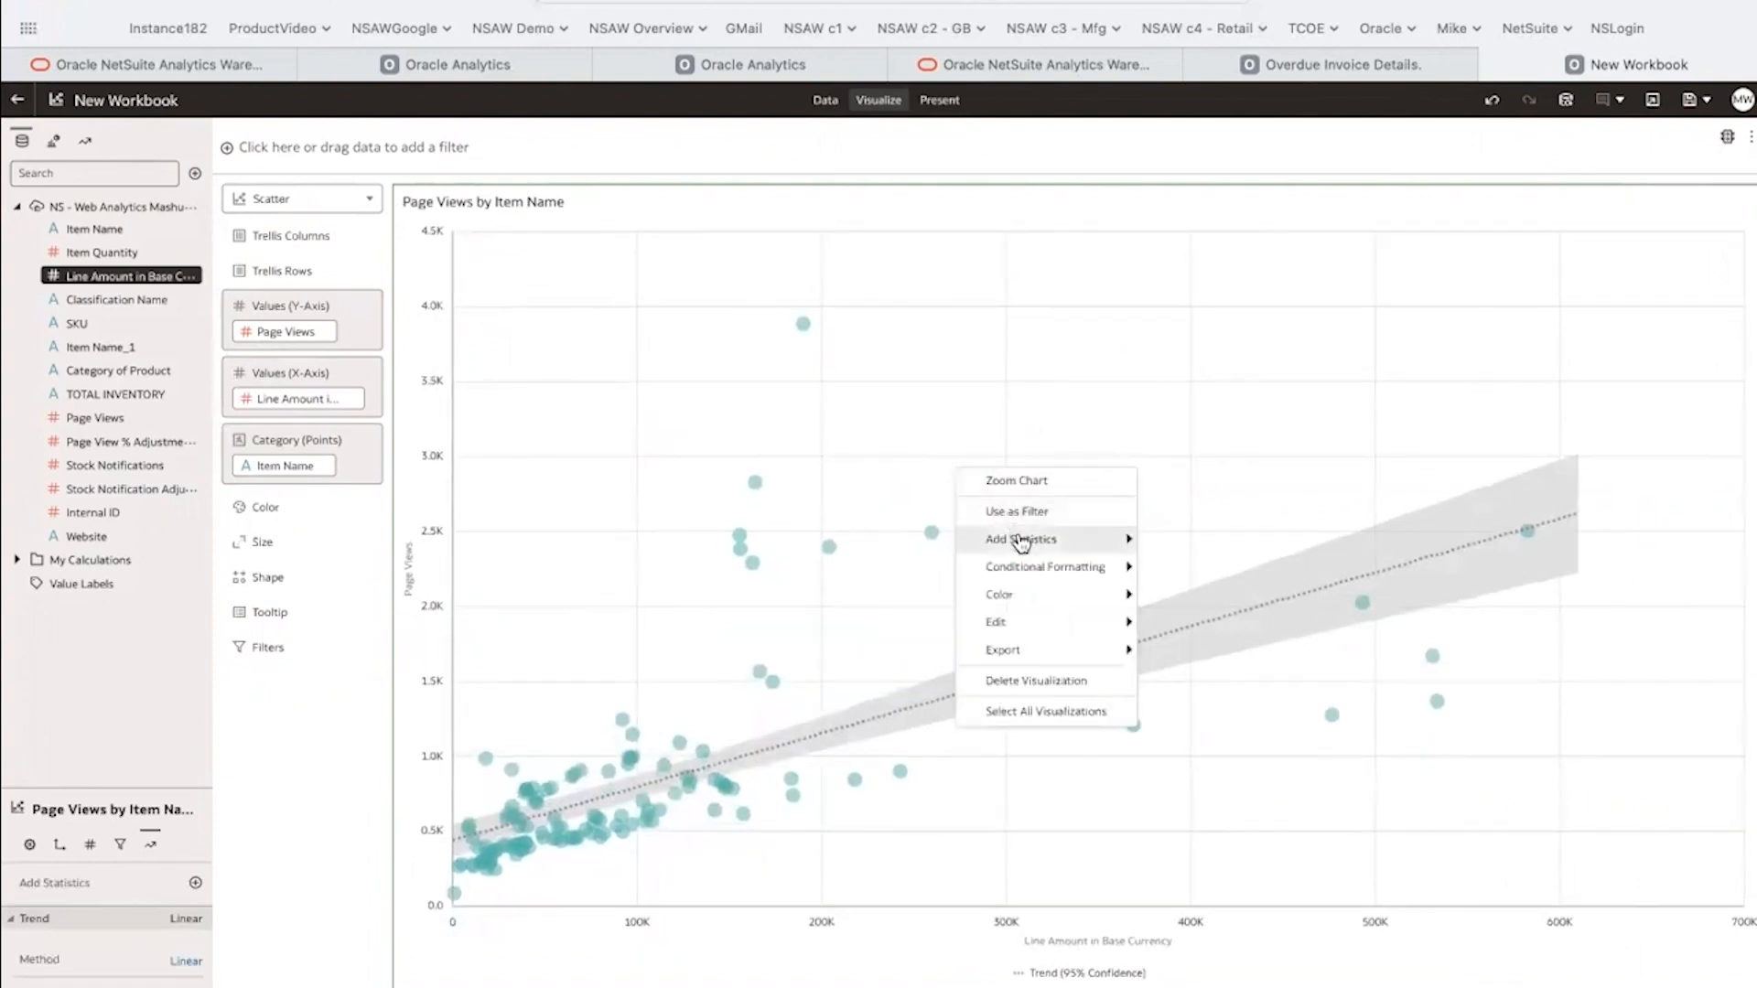
mouse_move(1021, 540)
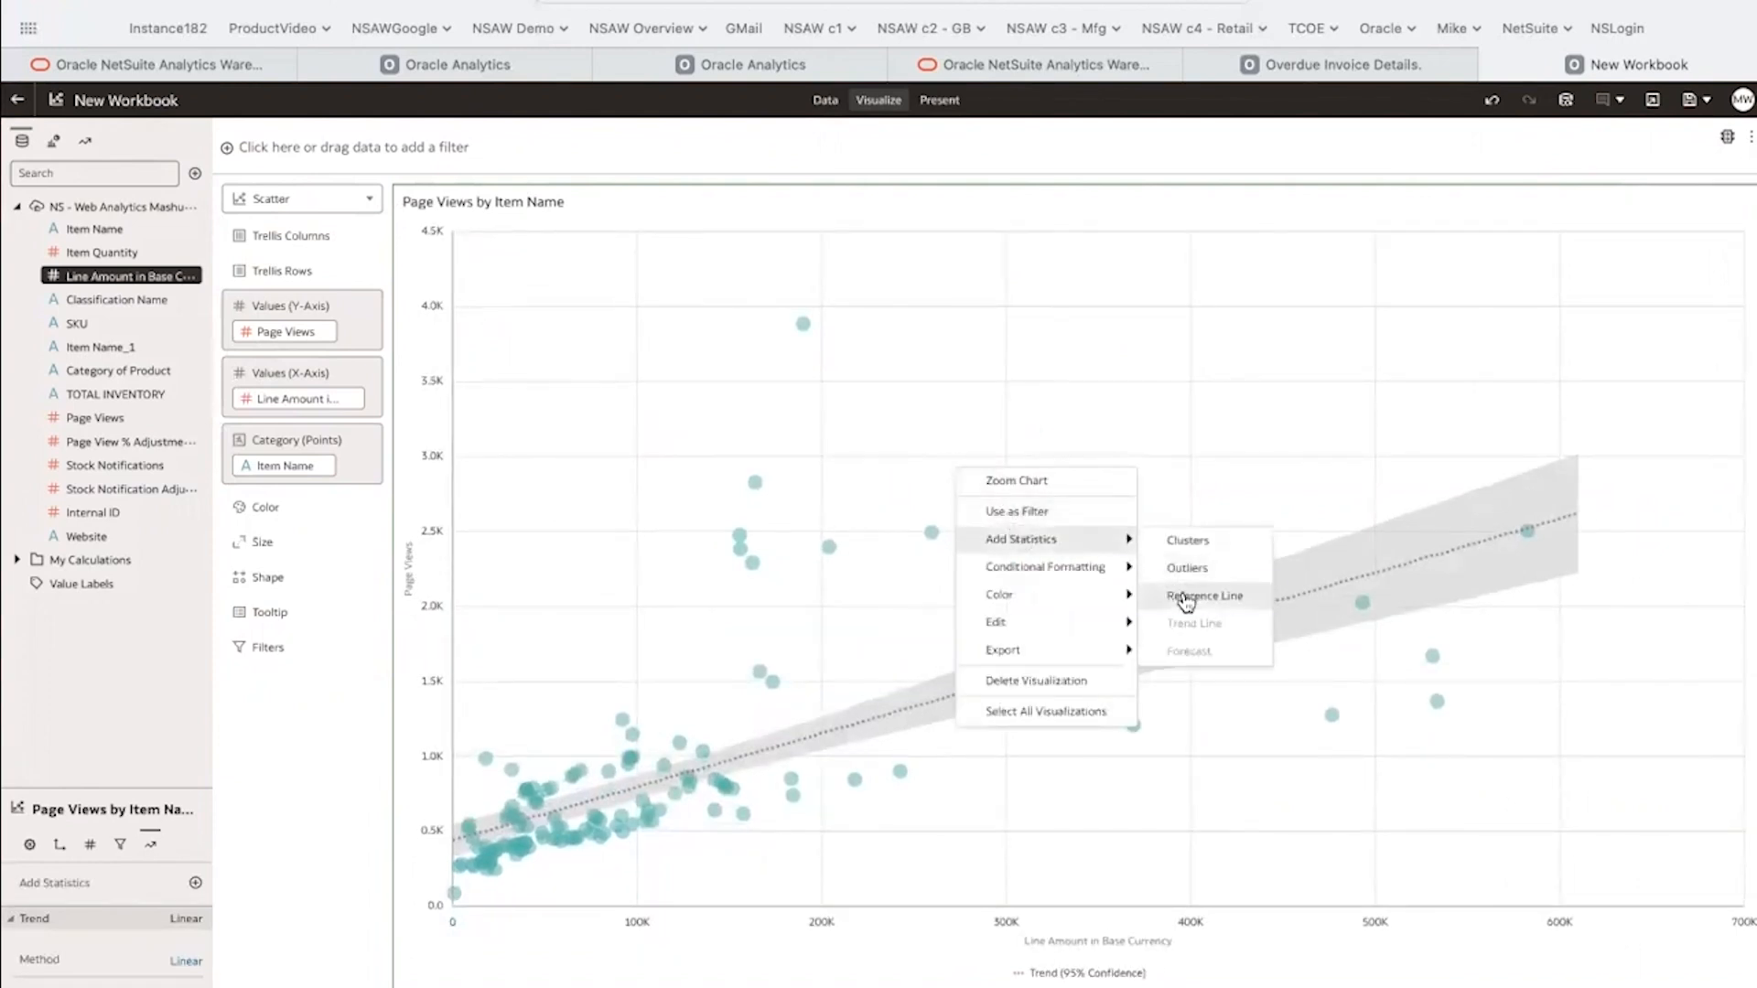
left_click(1186, 602)
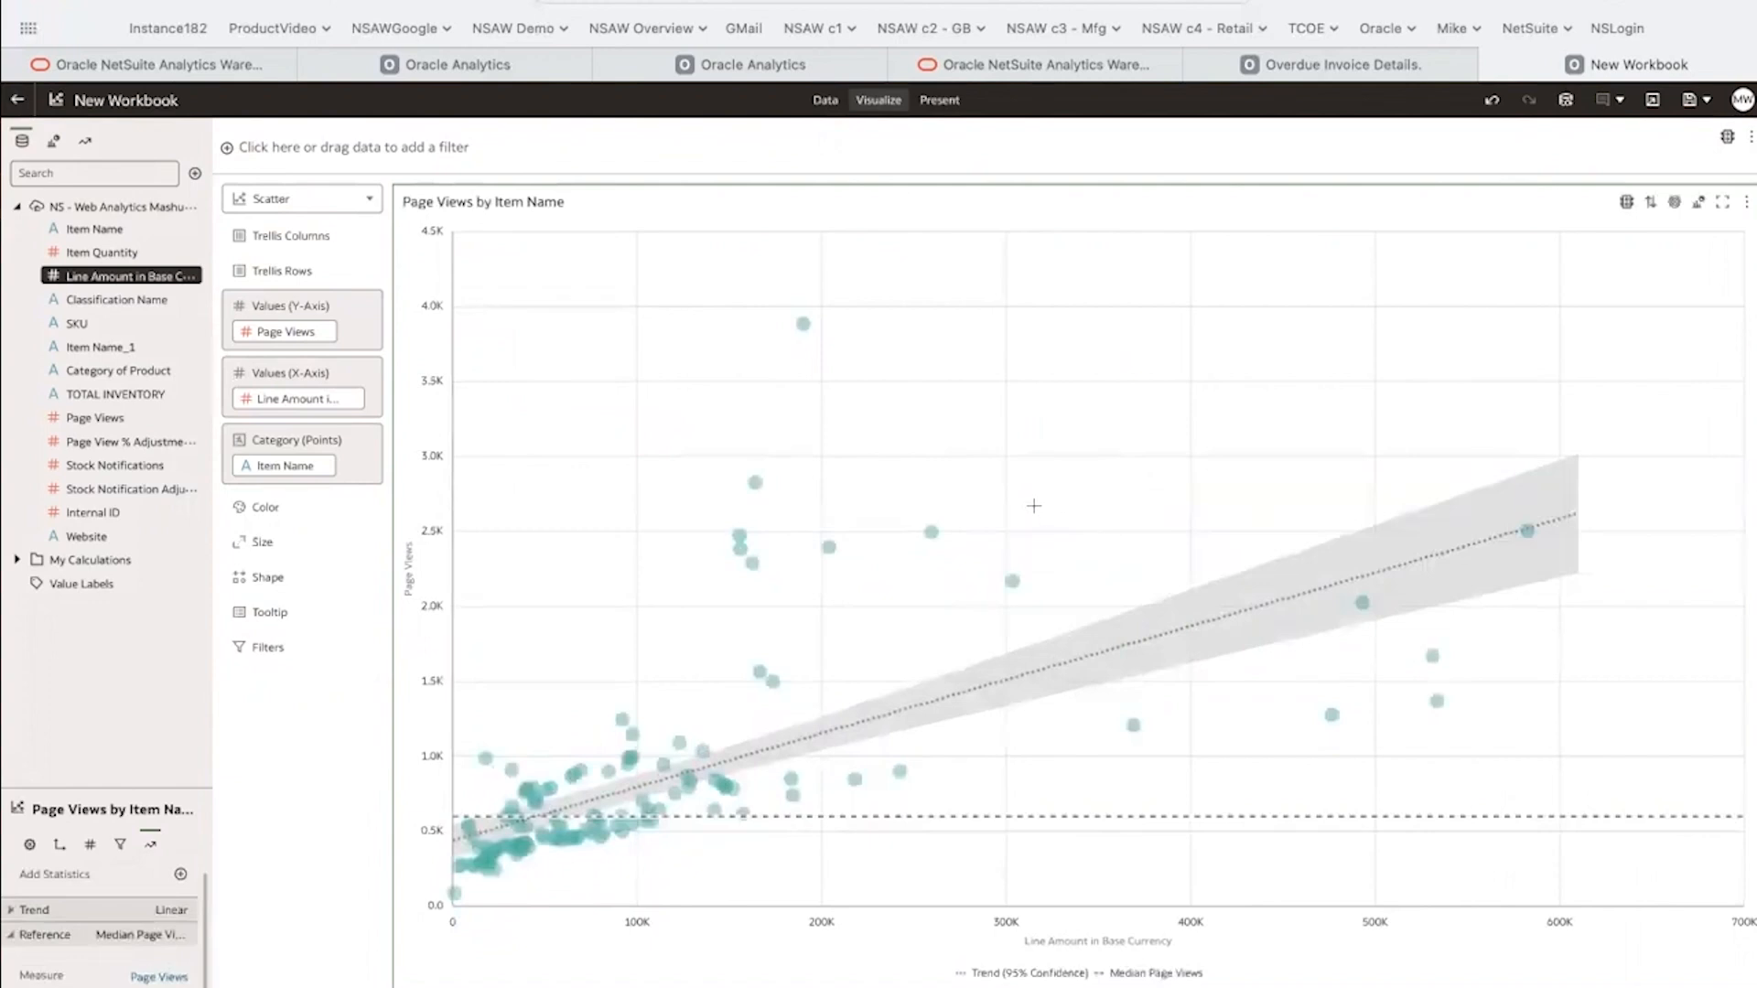
right_click(942, 429)
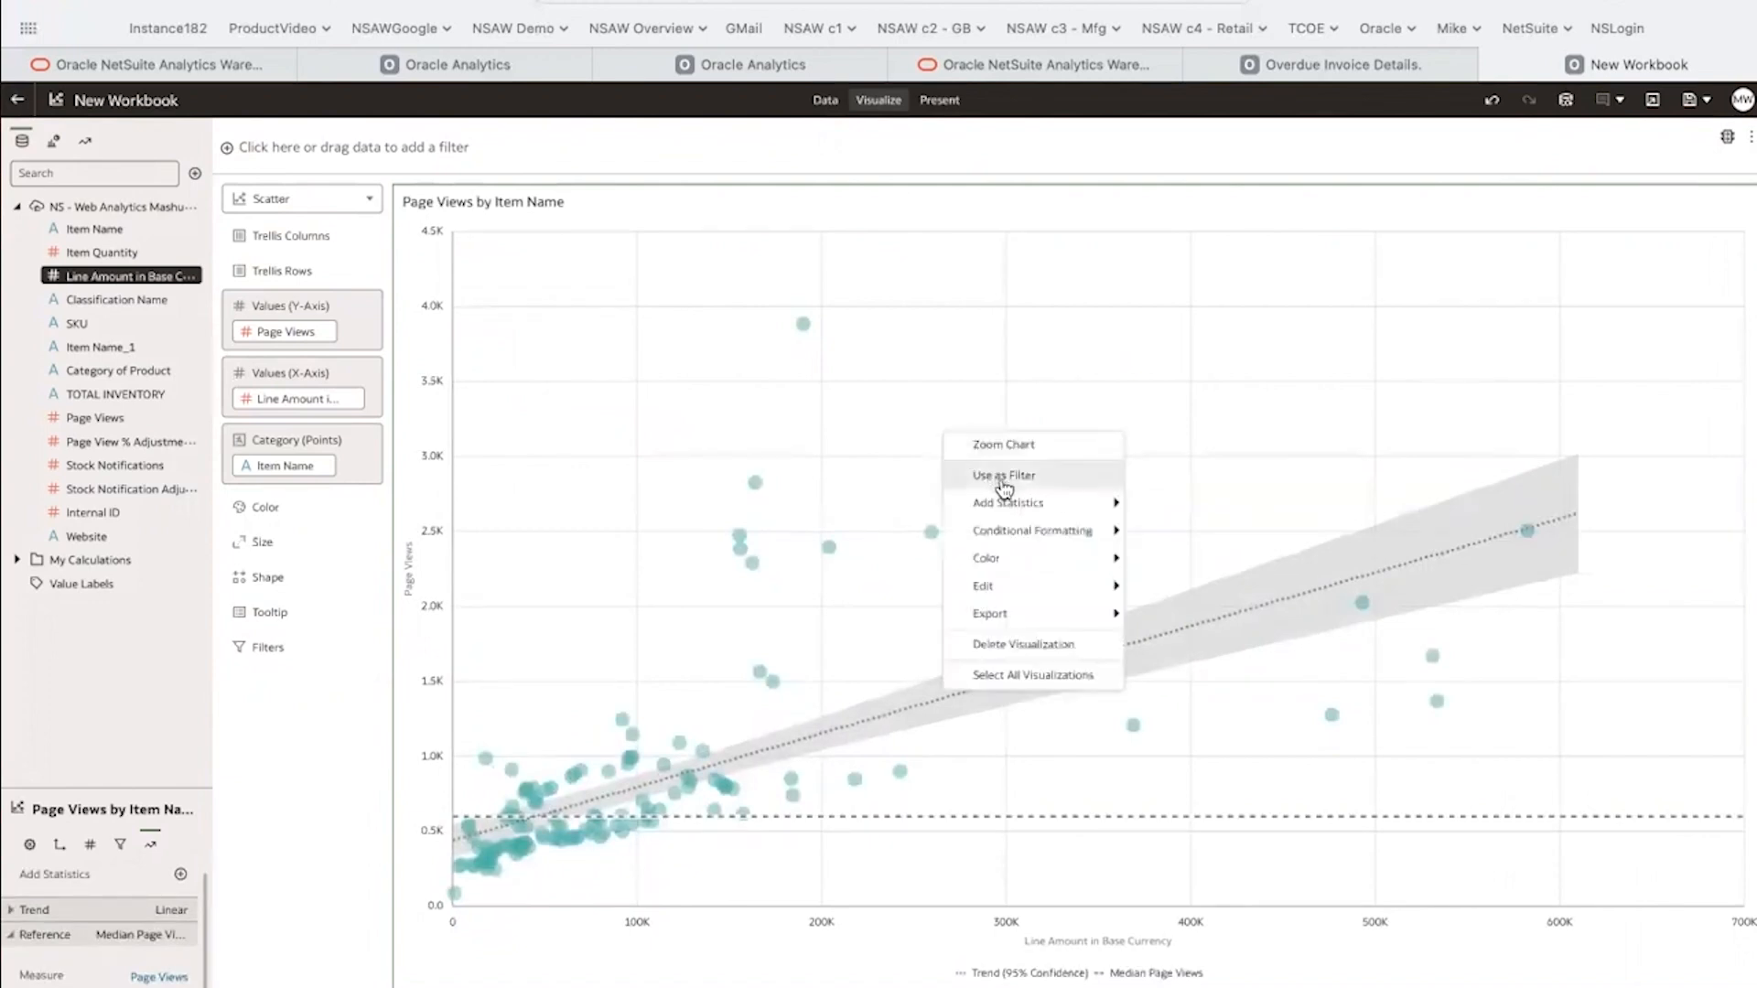
mouse_move(1016, 503)
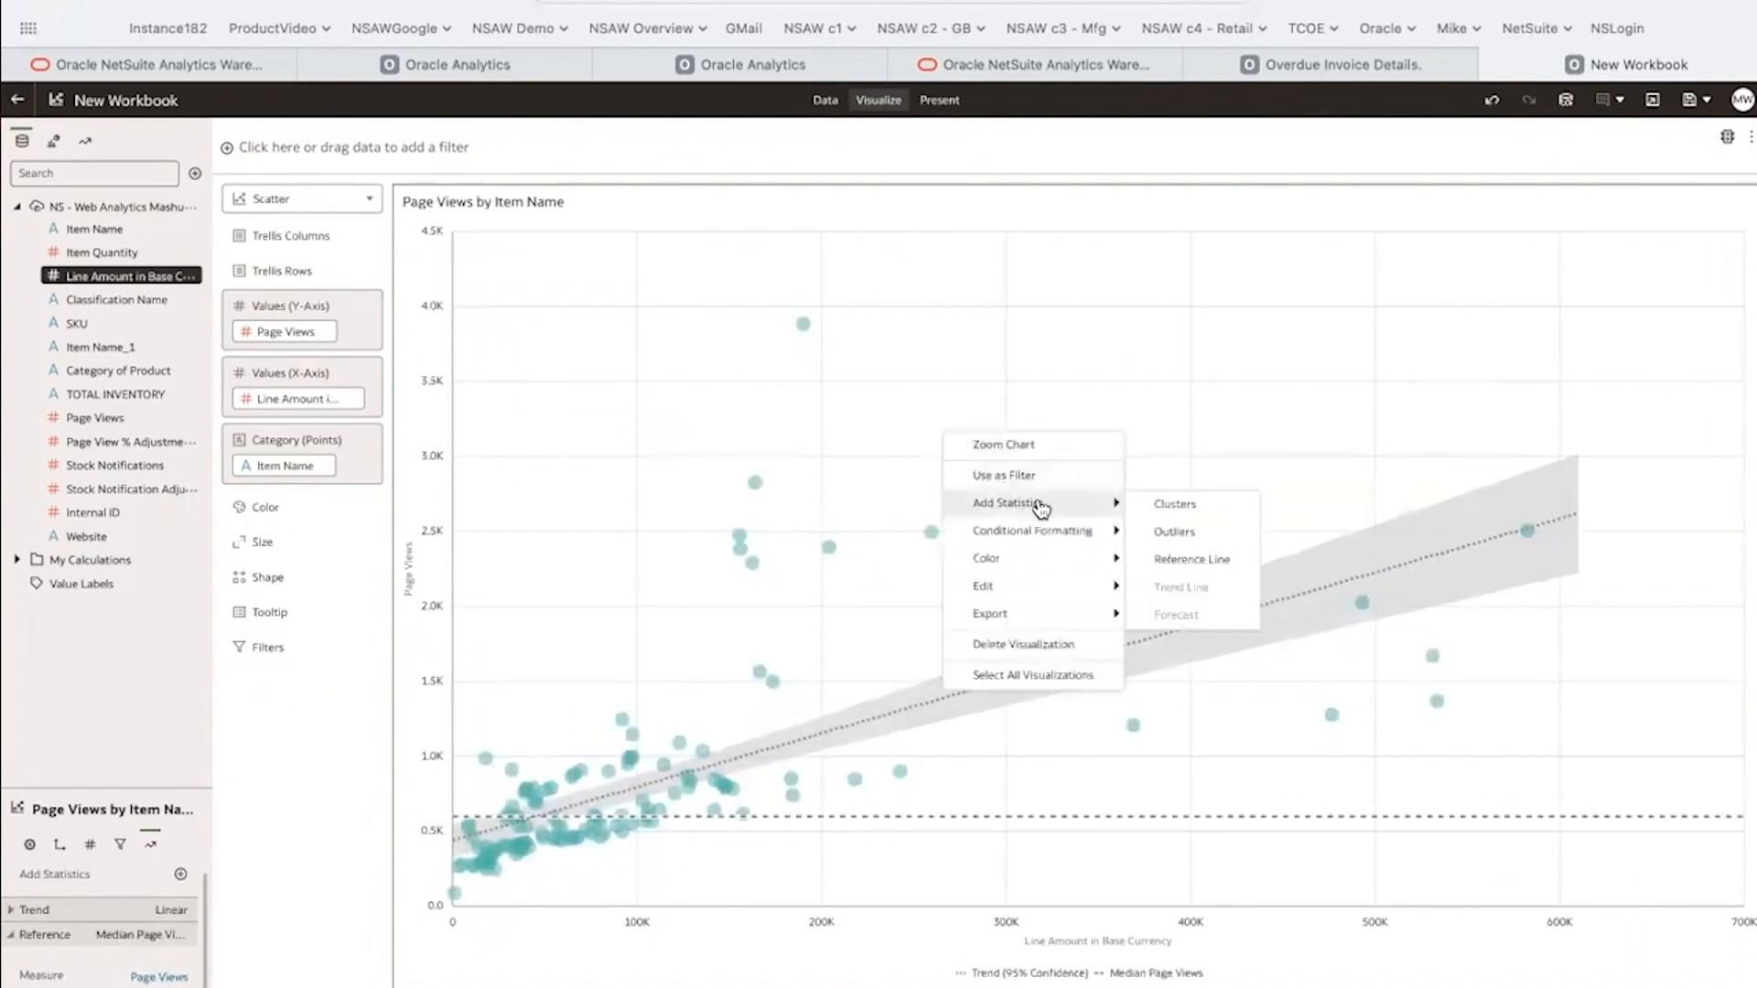
left_click(1188, 538)
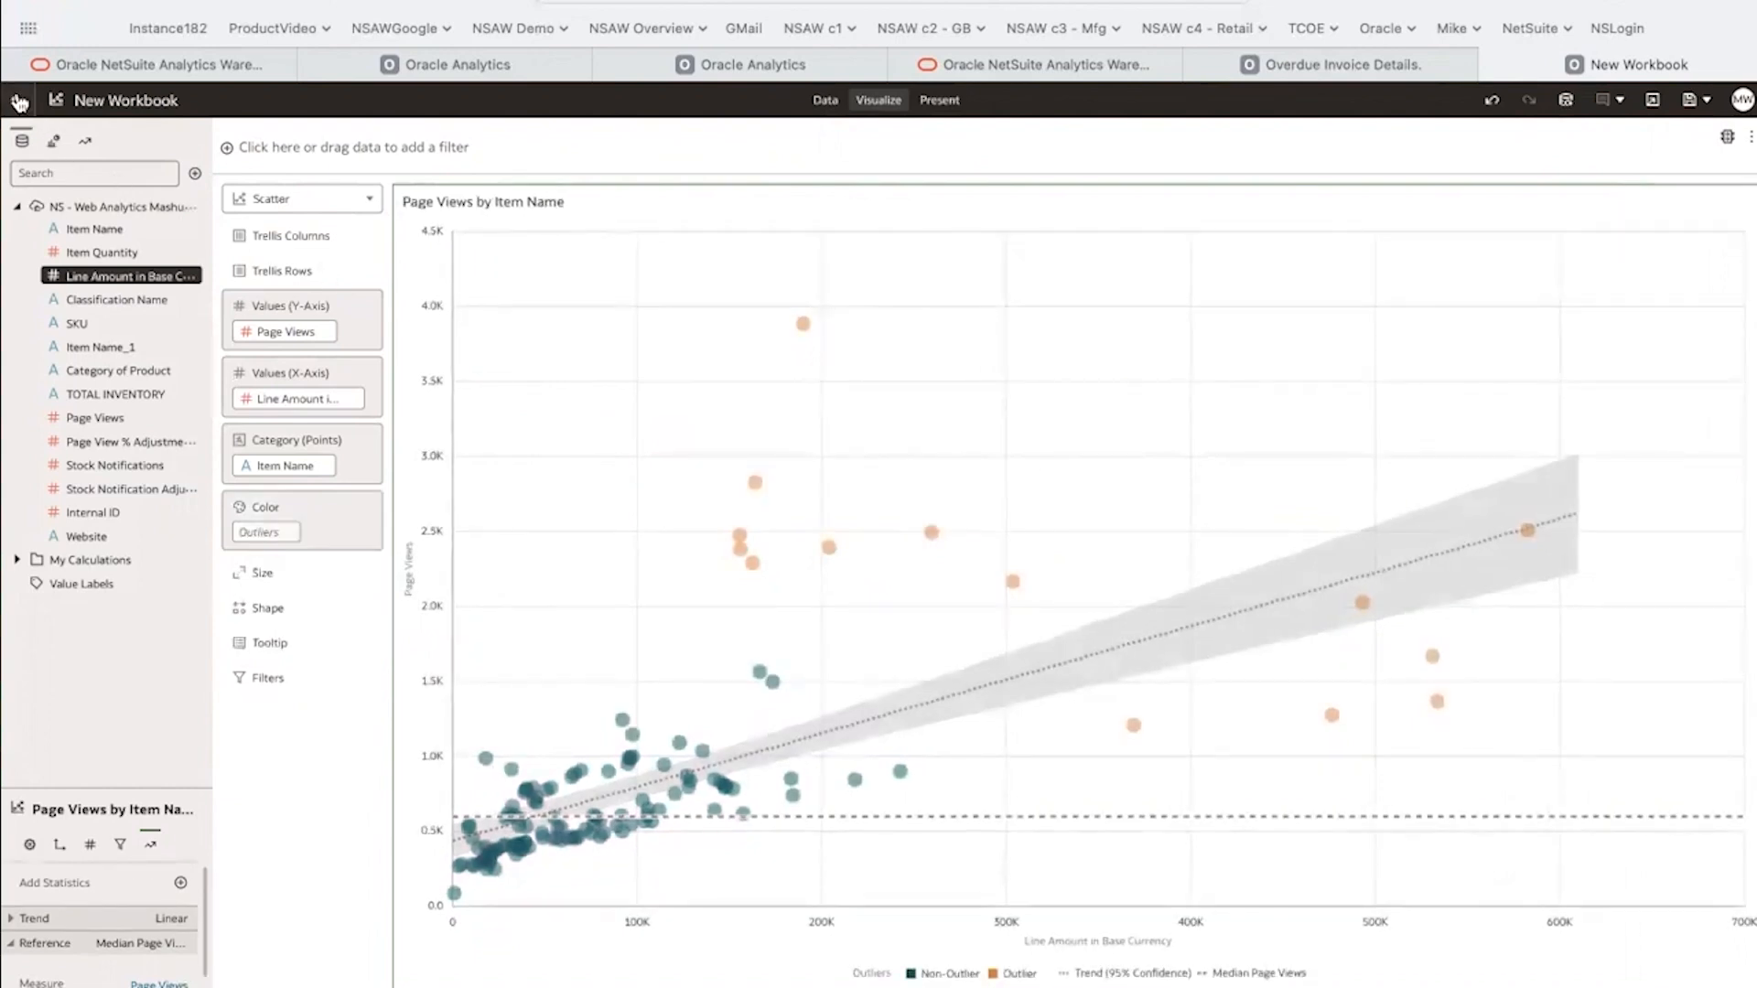
Select the cluster of outlier points with high page views but low line amounts and inspect their item details.
left_click_drag(641, 291, 903, 599)
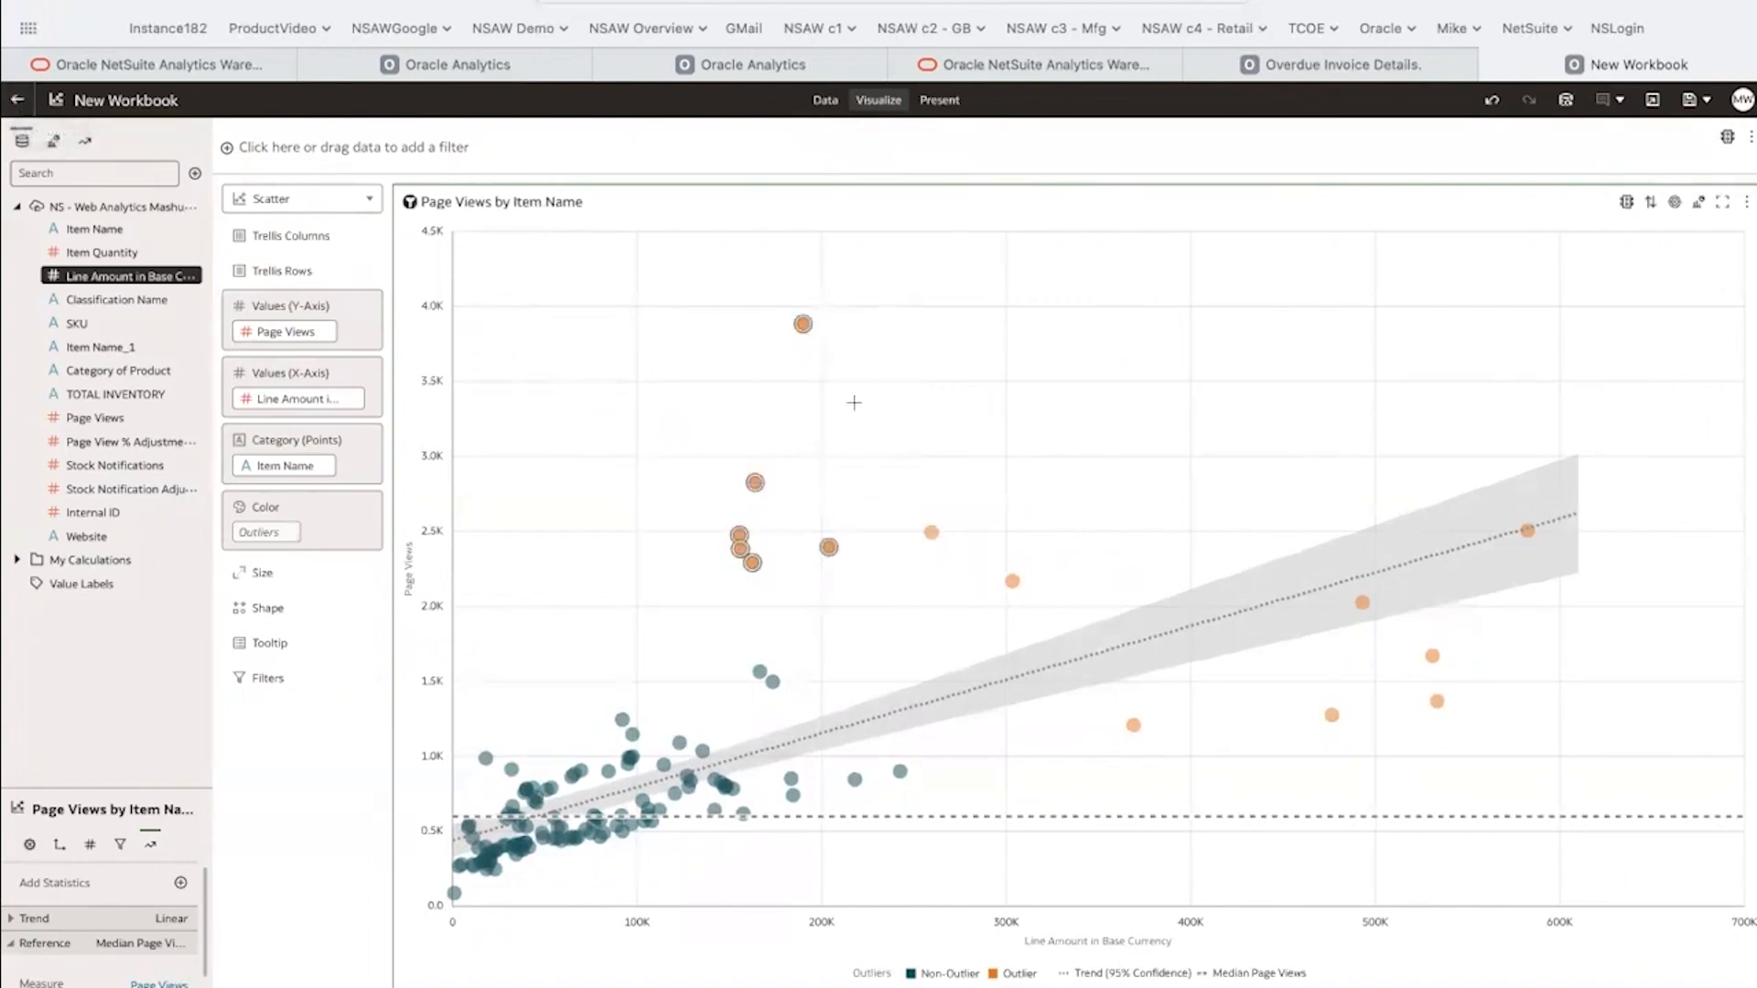
mouse_move(803, 336)
mouse_move(765, 495)
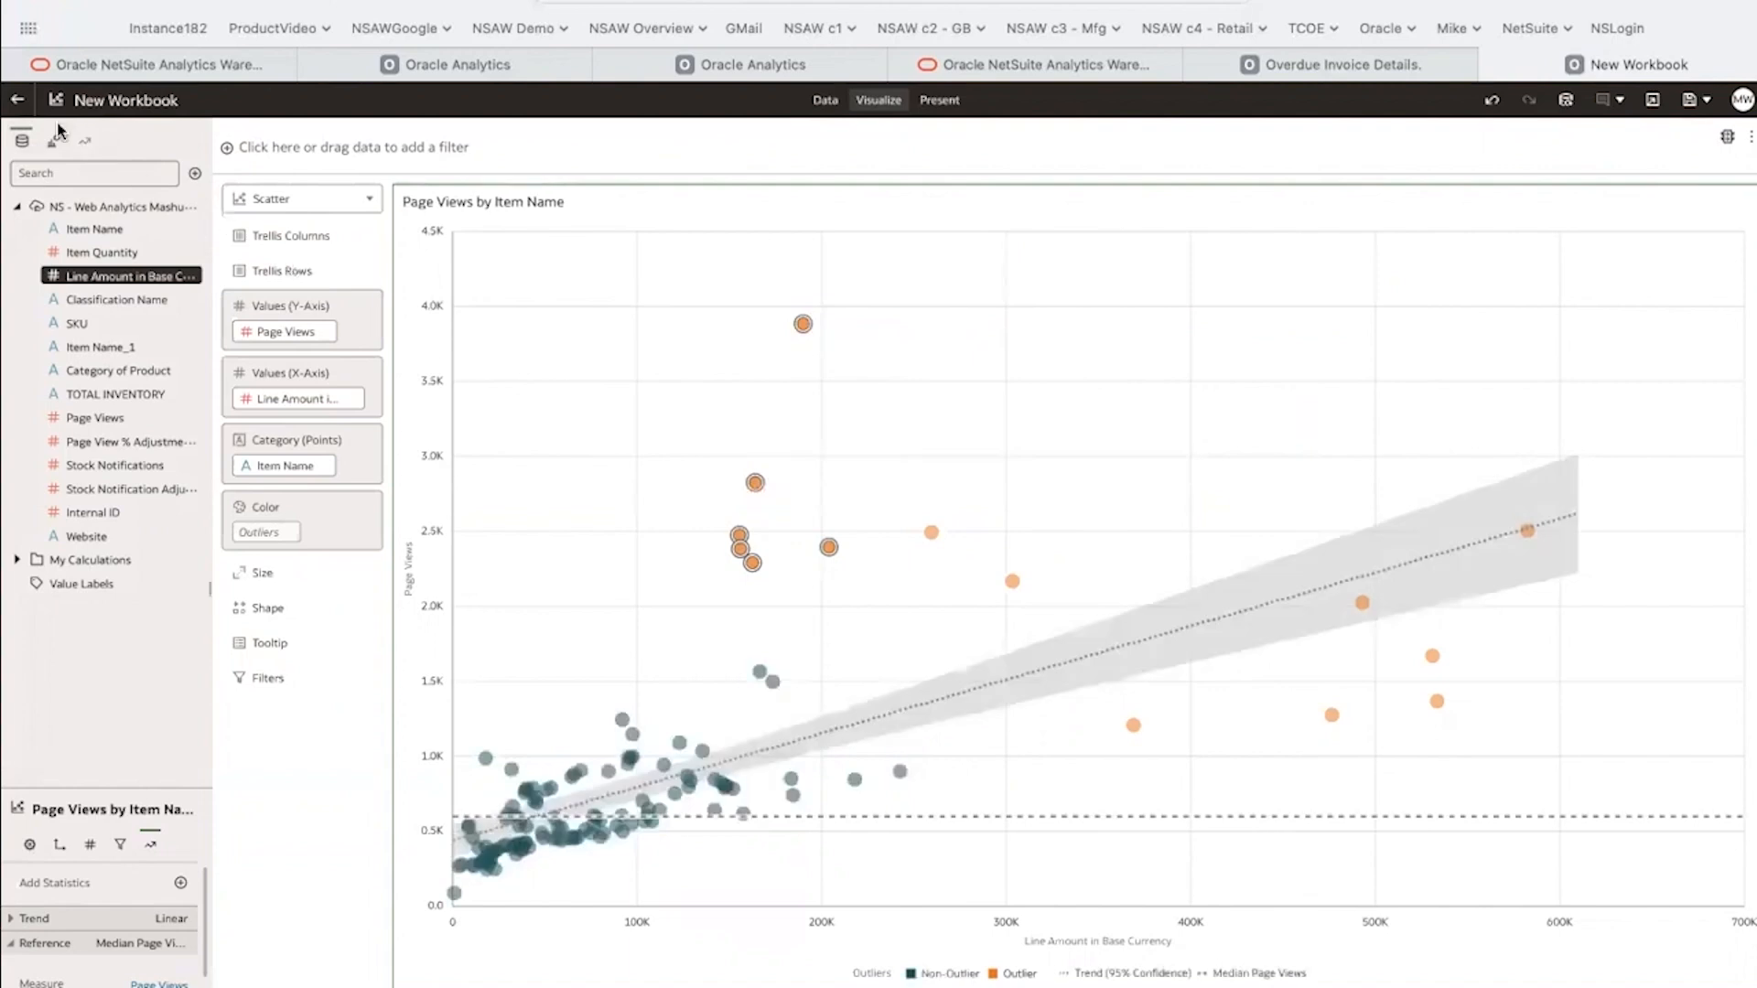
Leave the new workbook without saving its changes.
left_click(17, 100)
left_click_drag(768, 546, 828, 593)
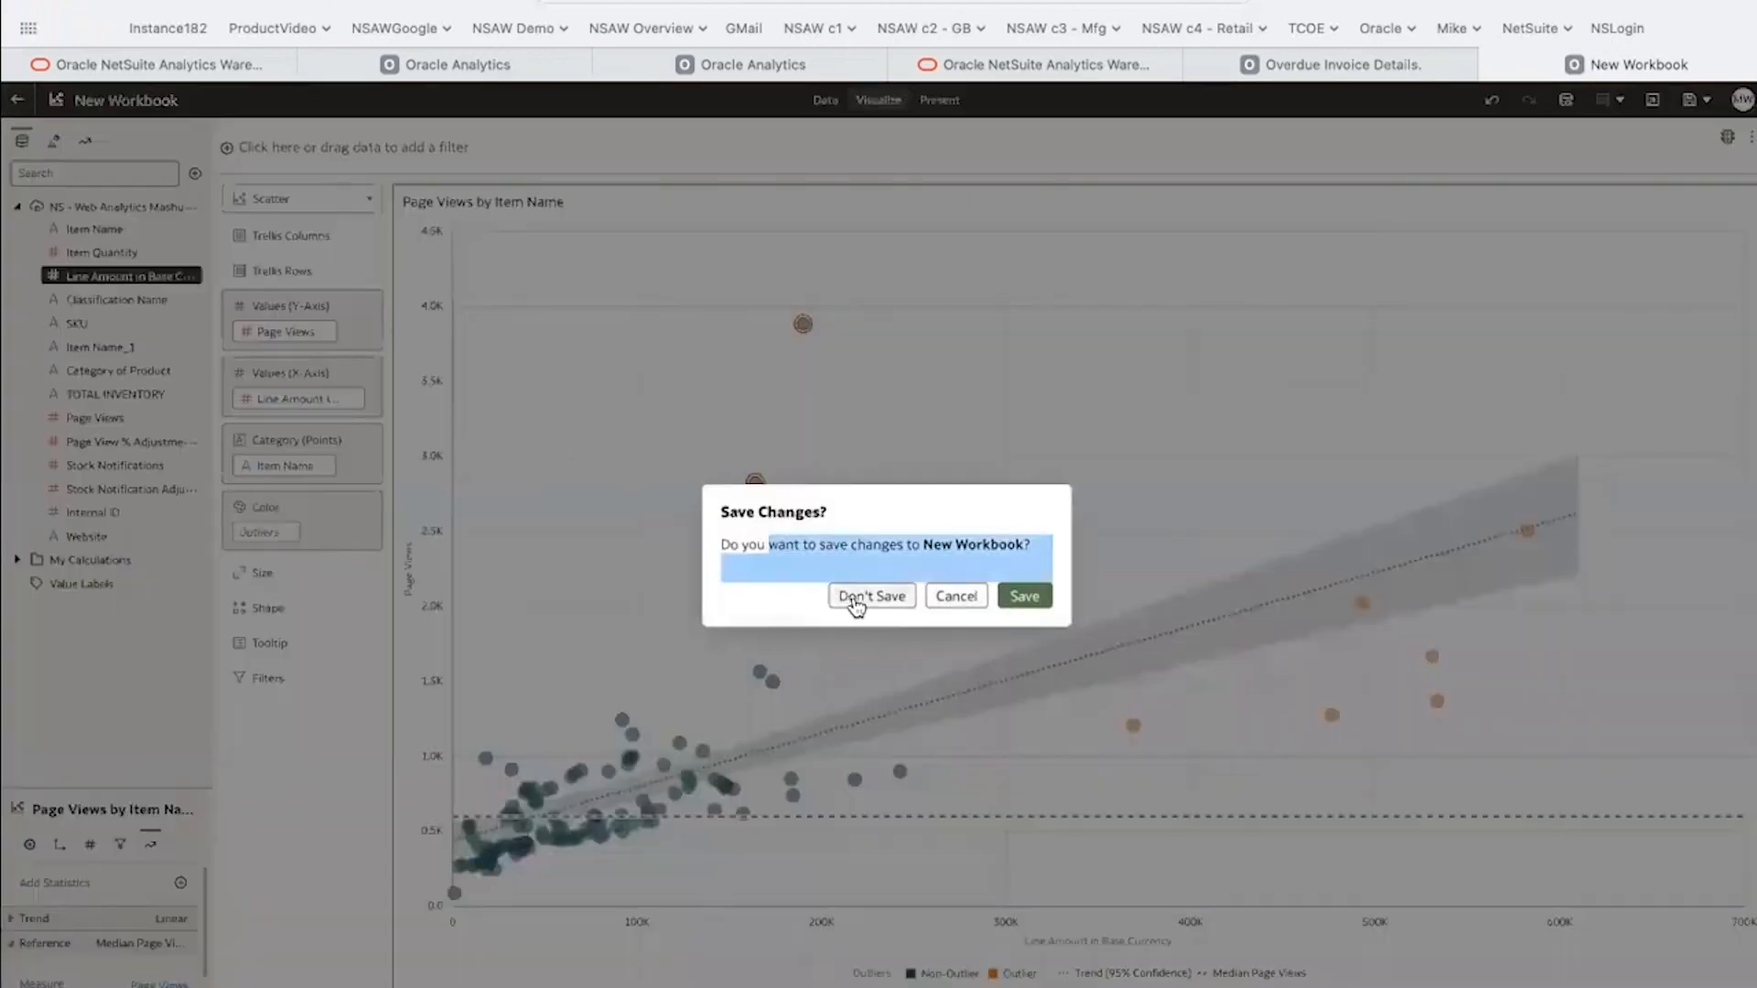
left_click(831, 596)
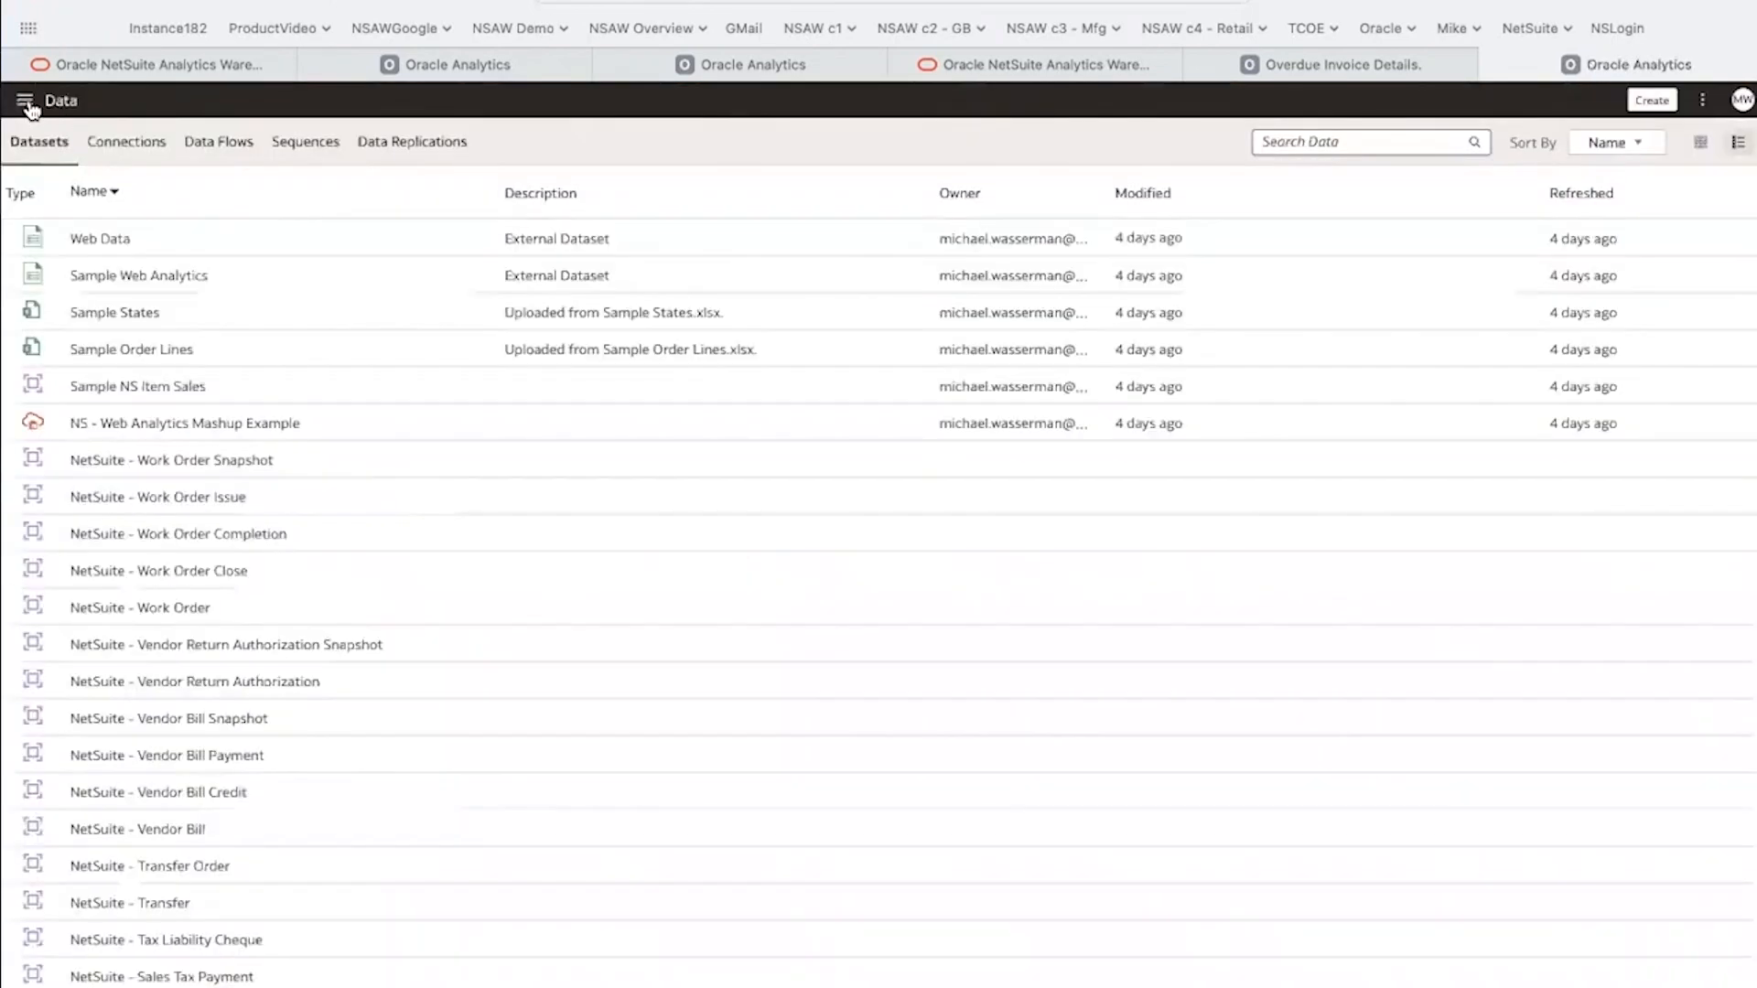
Go to the catalog and open the Sample Project workbook.
left_click(24, 100)
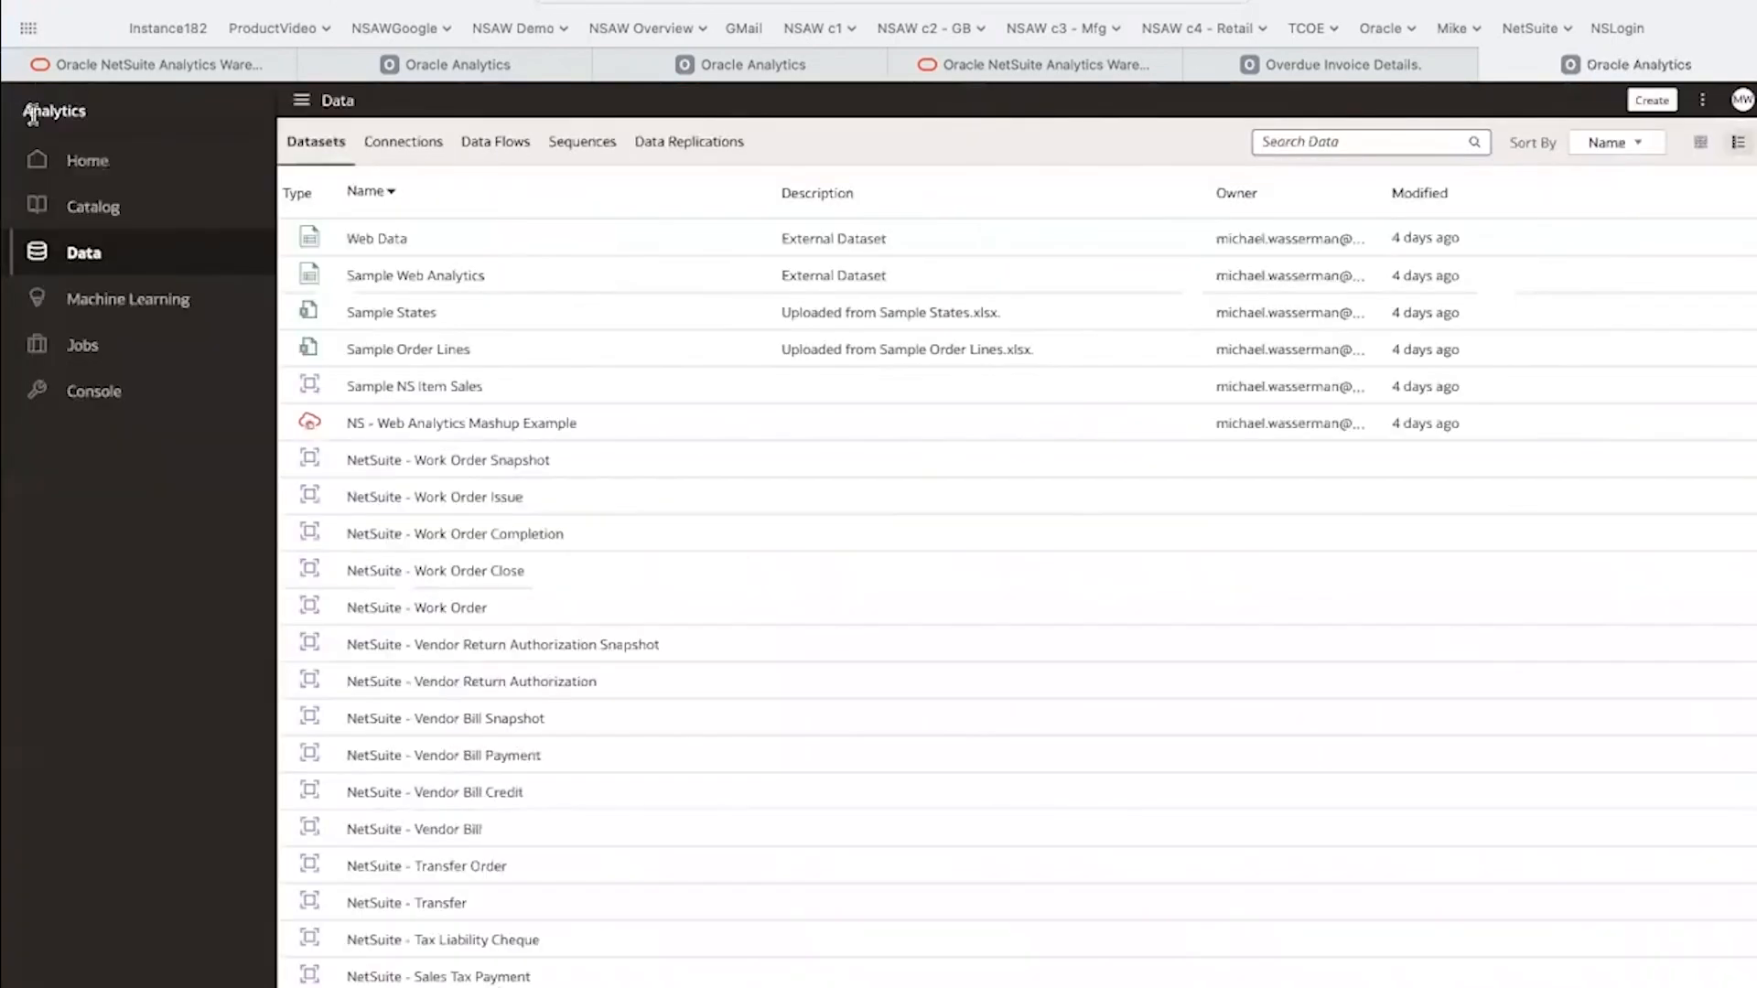
left_click(88, 220)
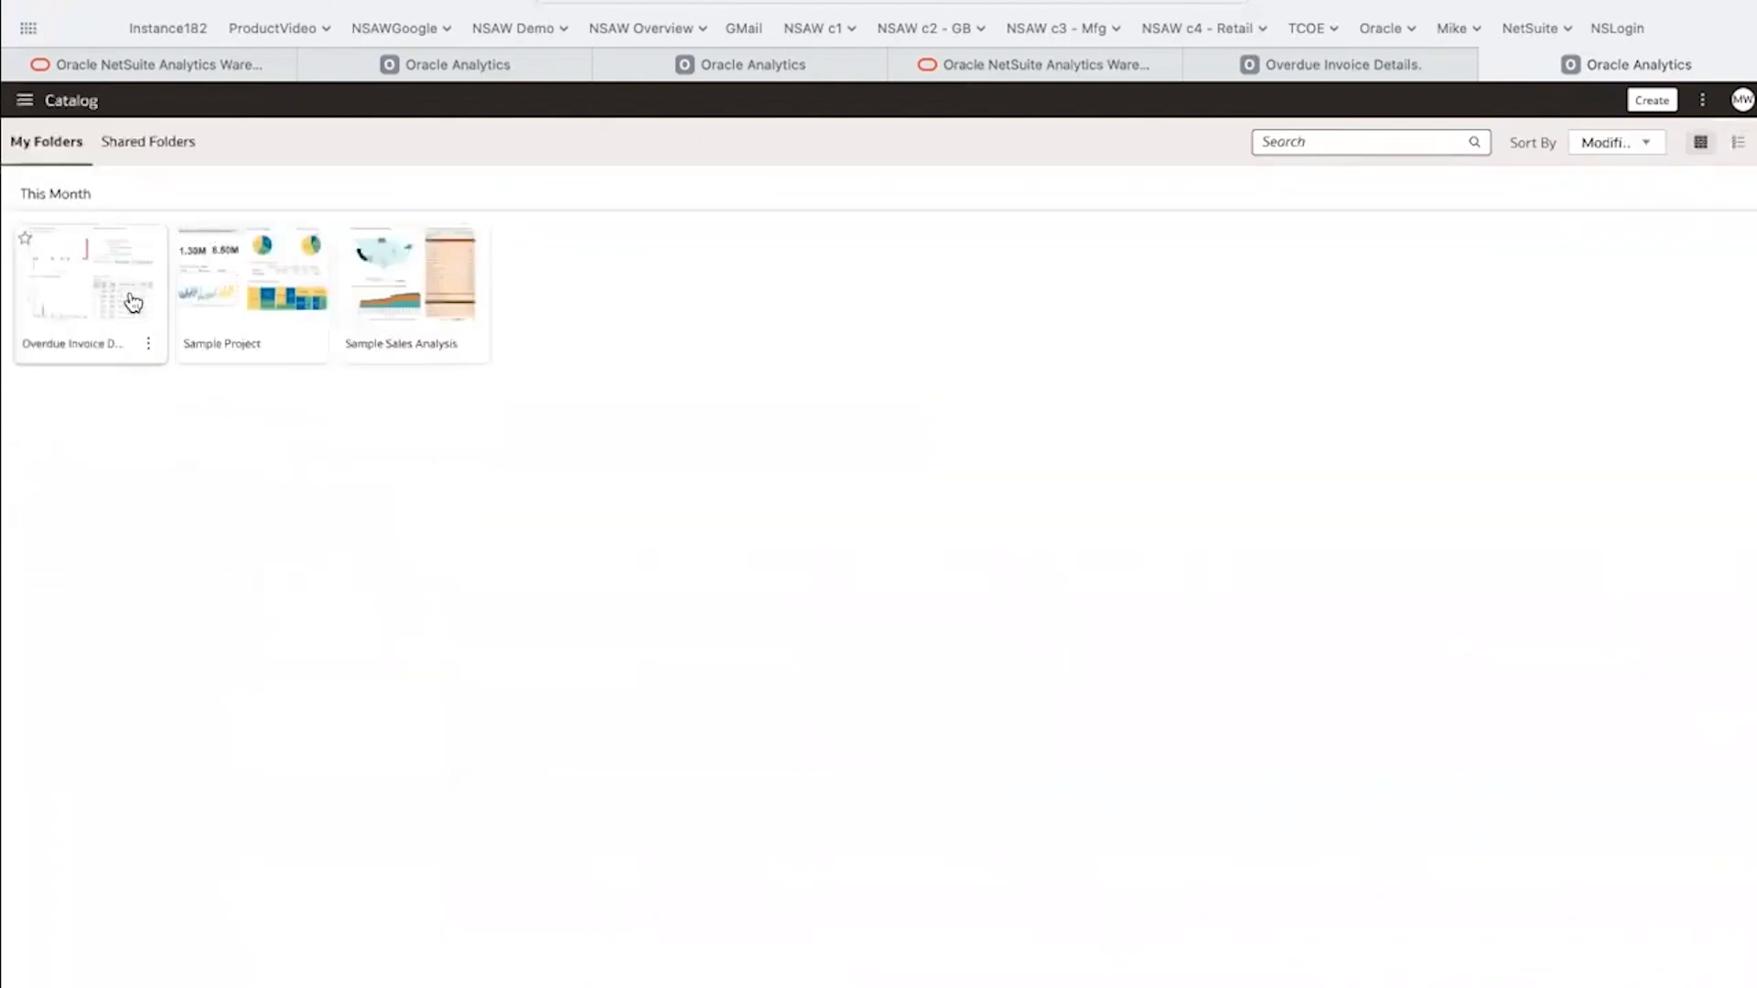
left_click(259, 305)
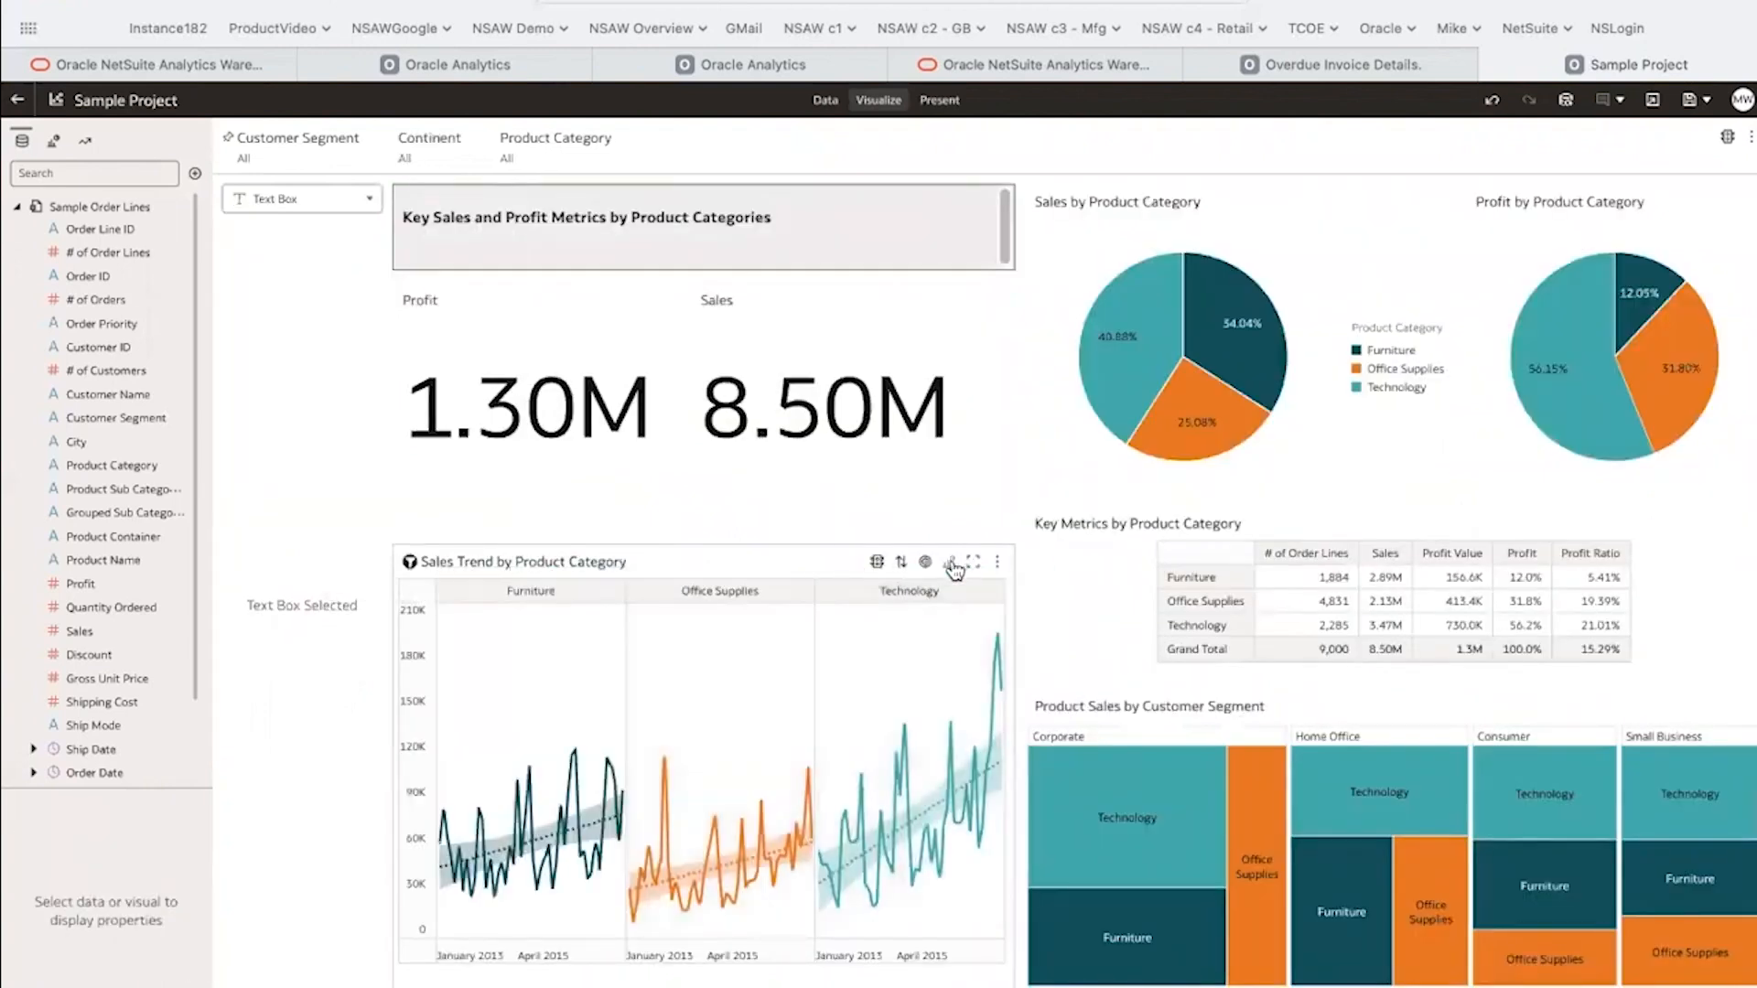
Change the Sales Trend by Product Category chart to a Language Narrative and maximize it.
left_click(963, 559)
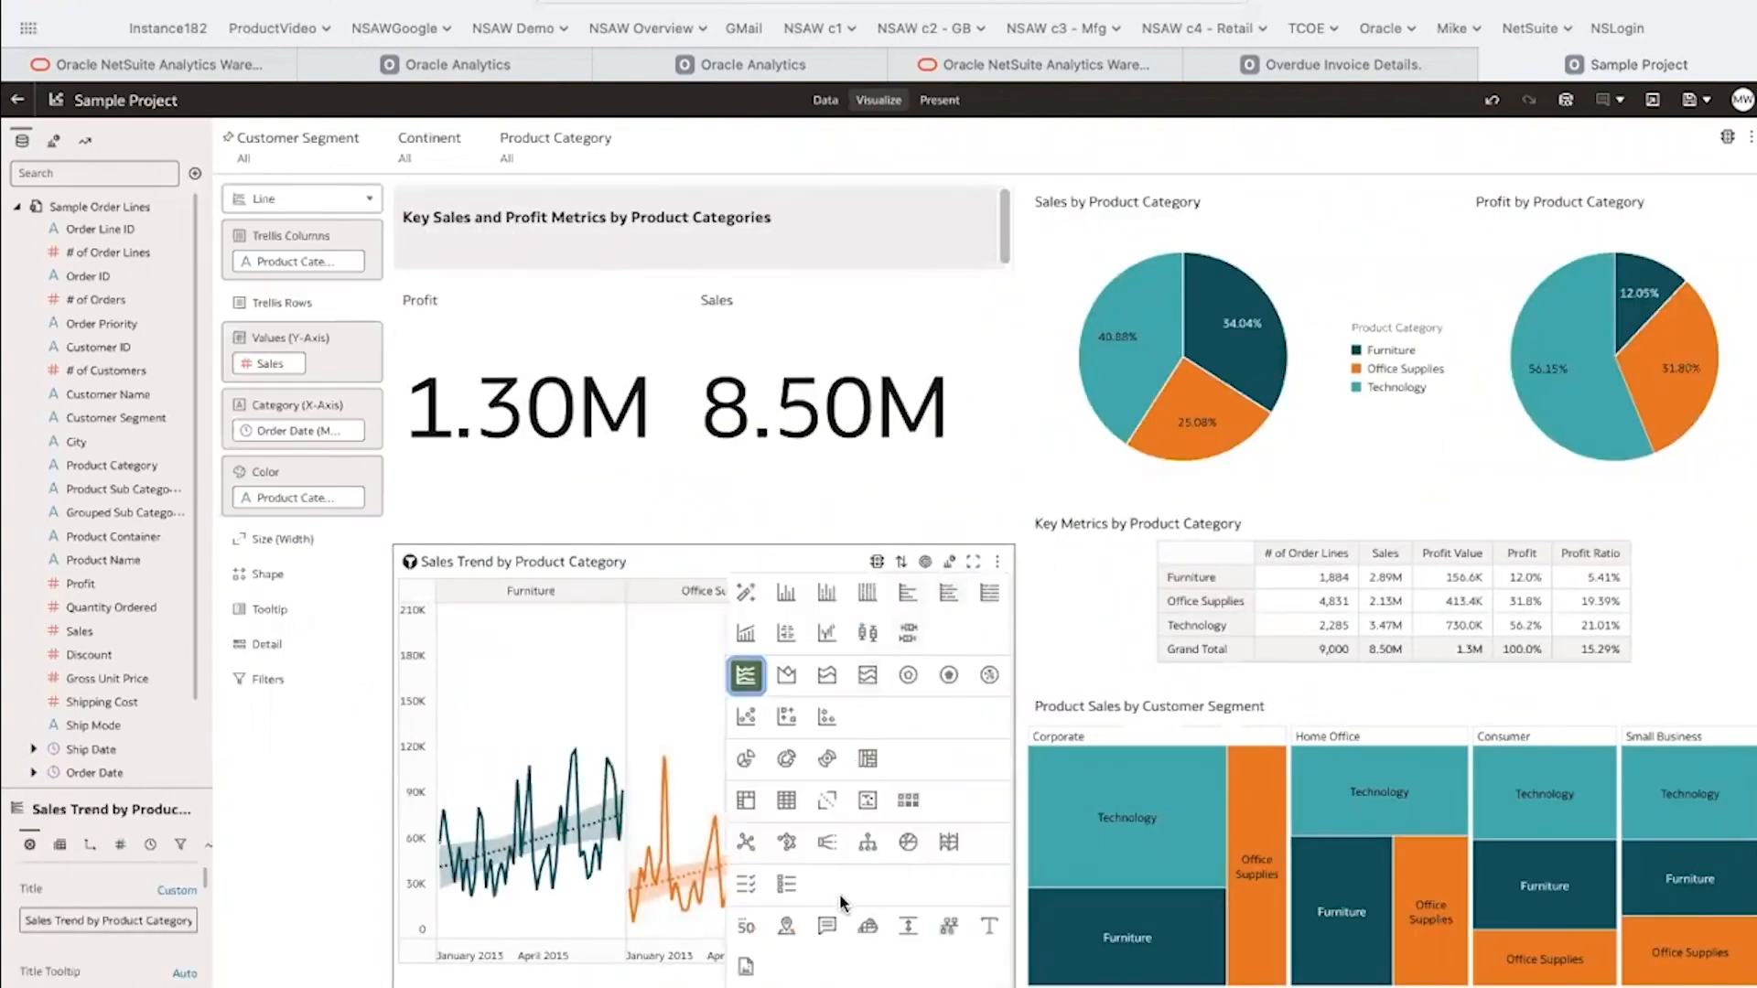
left_click(826, 931)
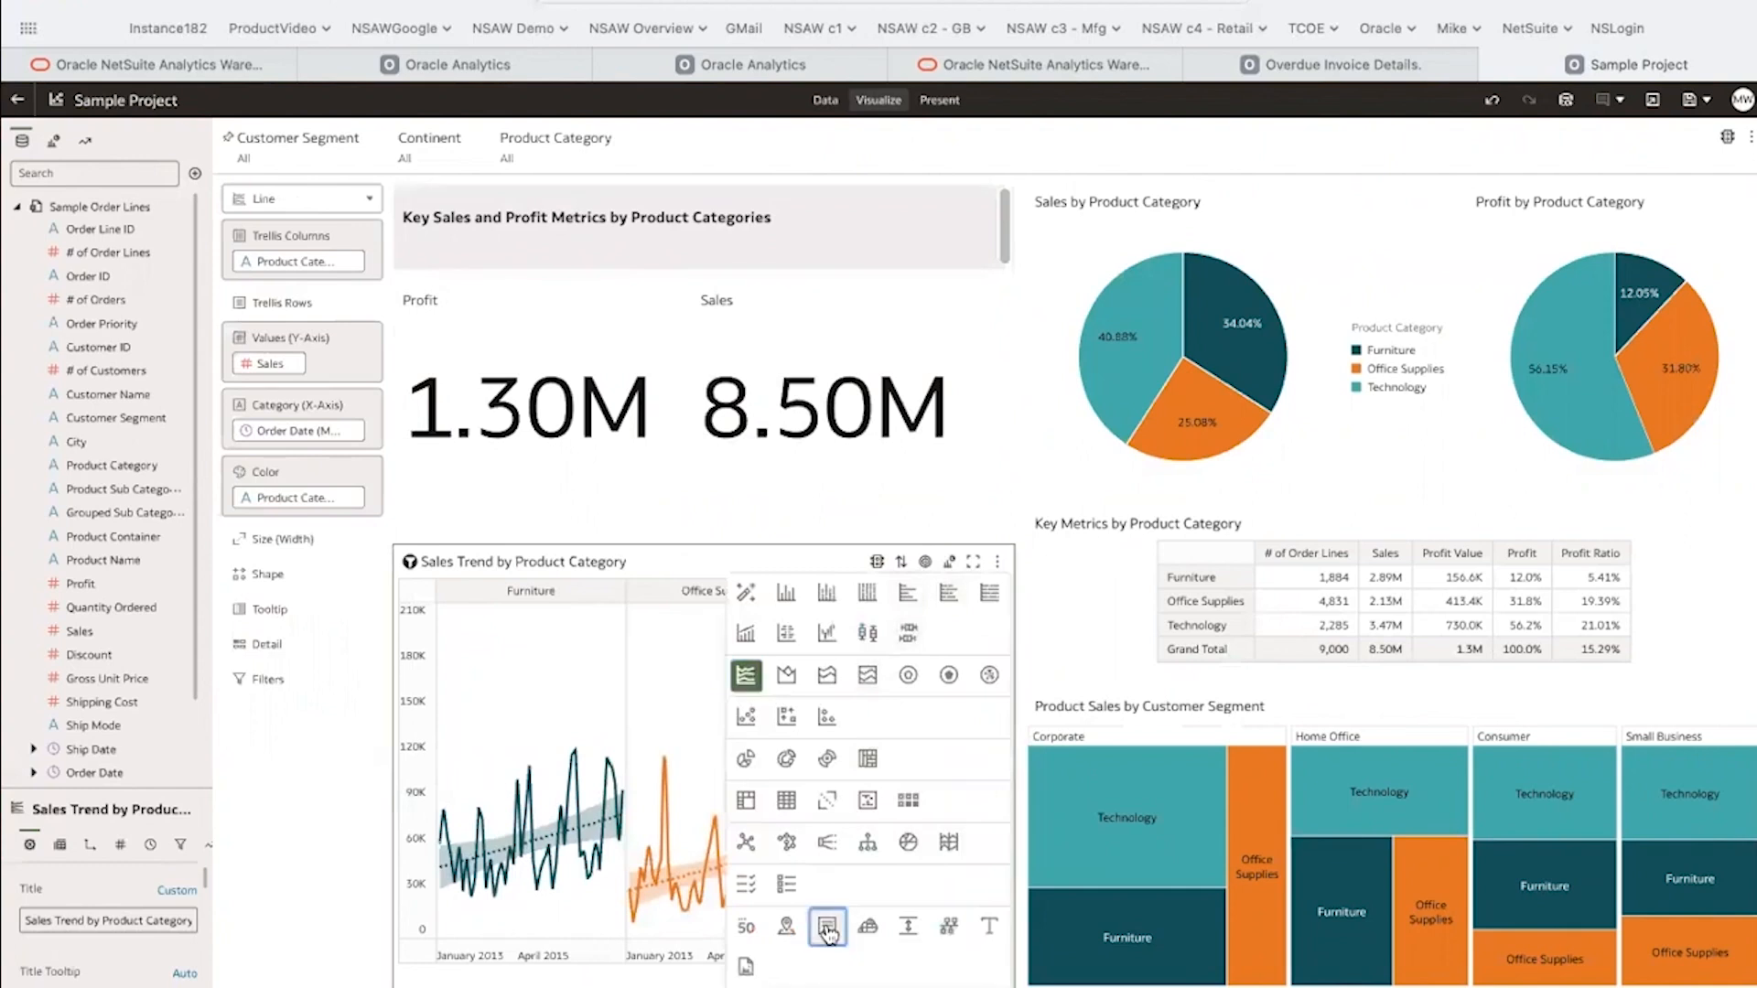
left_click(974, 564)
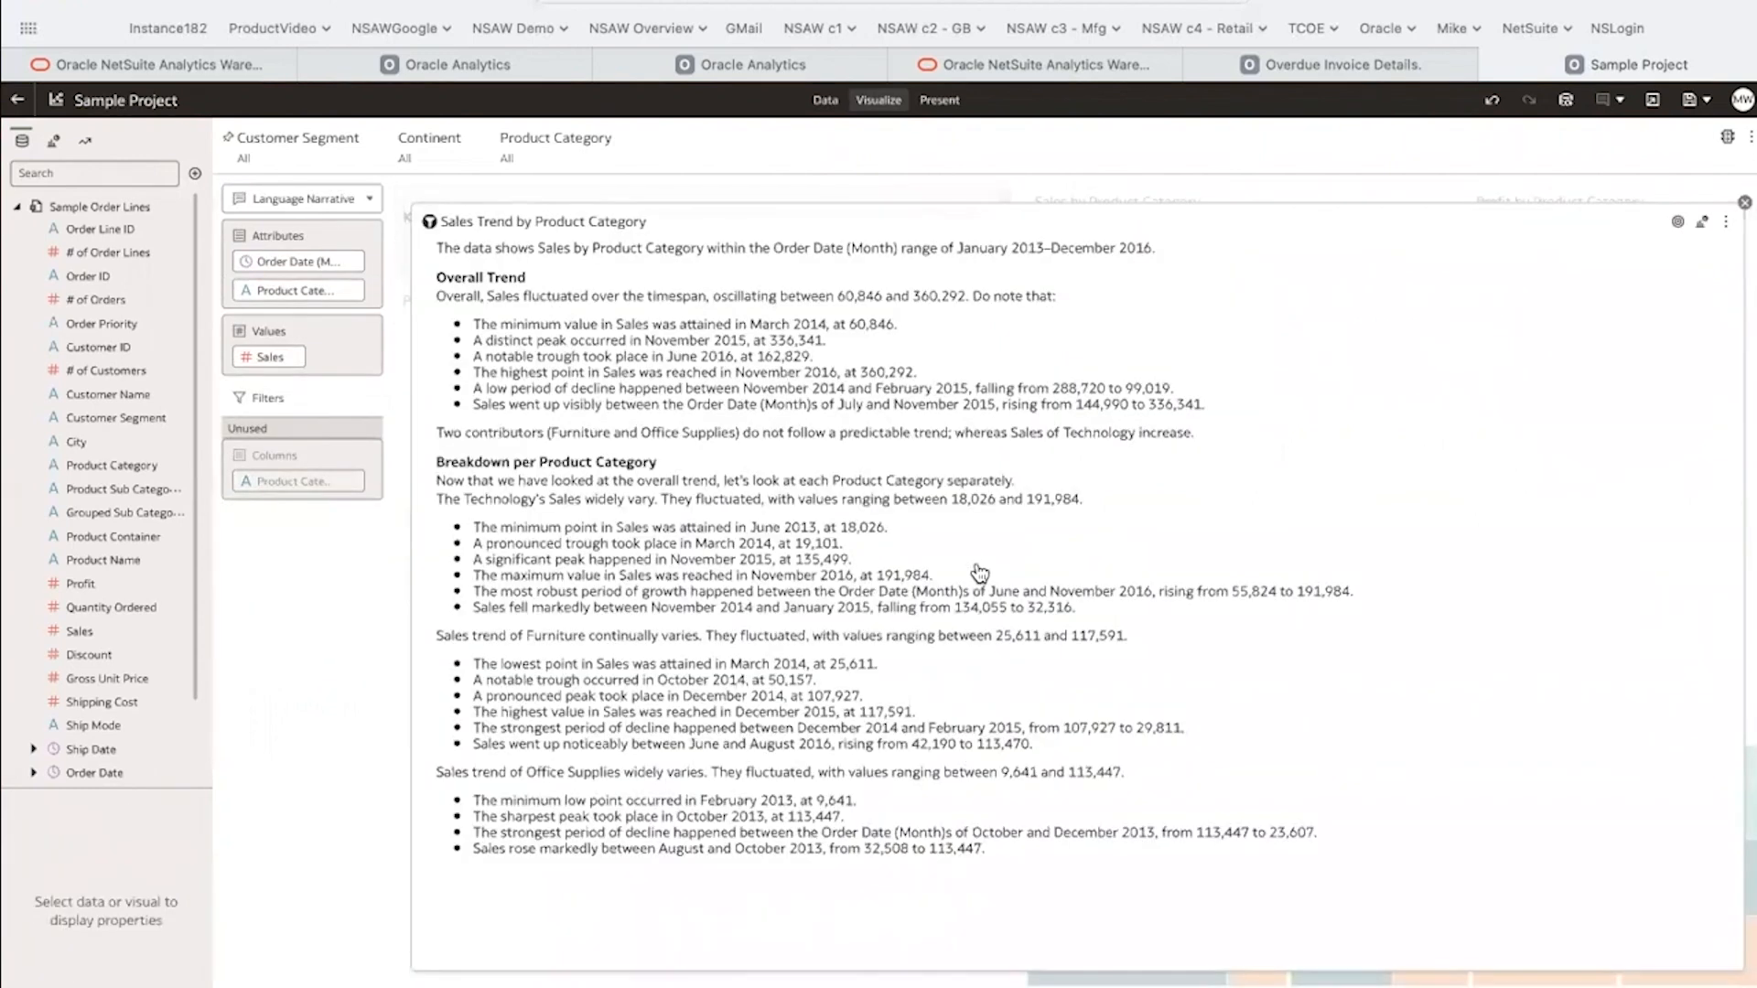